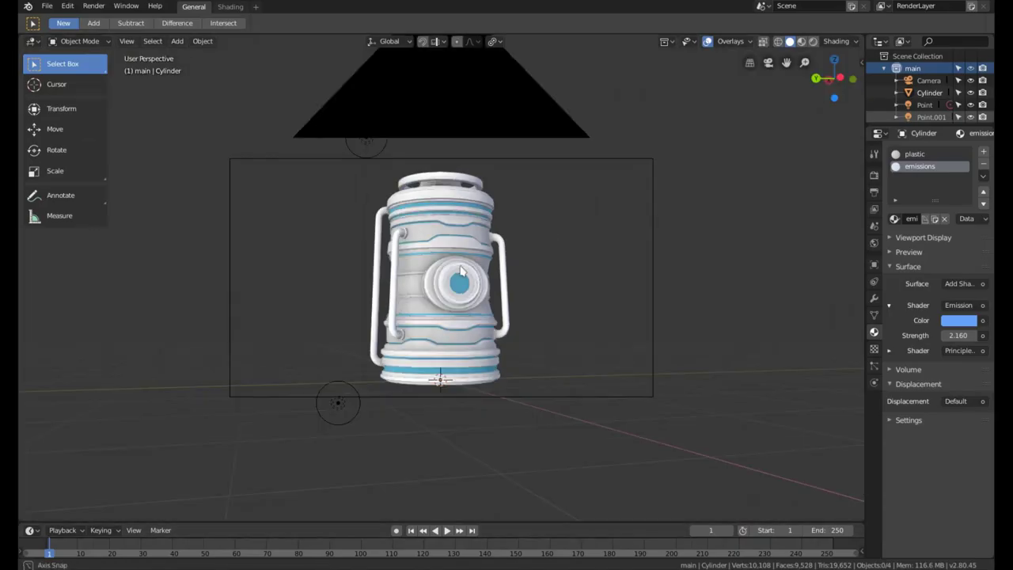
Preview the finished white lantern in Rendered shading from several angles.
mouse_move(396, 317)
middle_down()
mouse_move(456, 285)
mouse_move(519, 271)
mouse_move(387, 277)
mouse_move(456, 234)
middle_up()
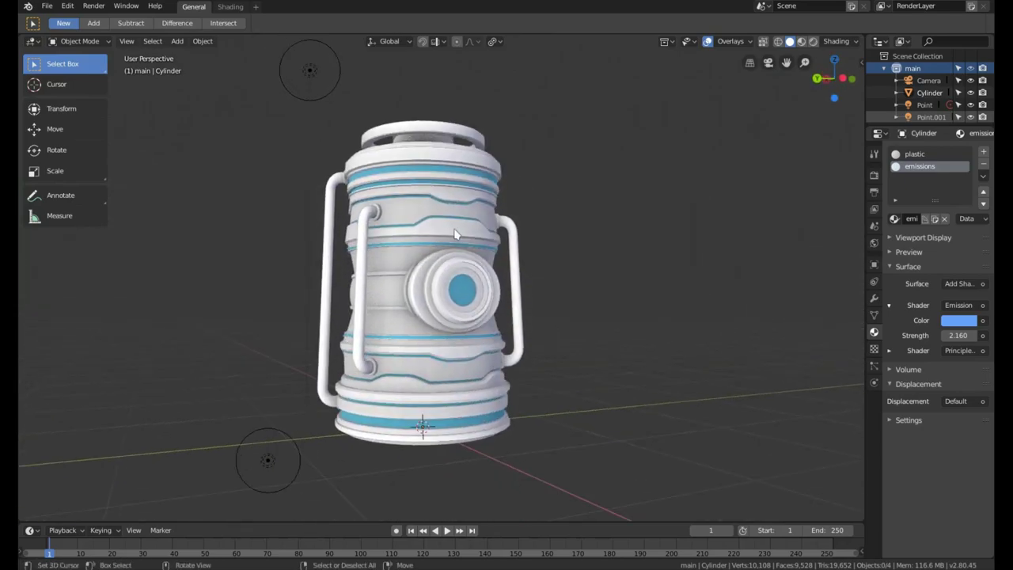
click(454, 161)
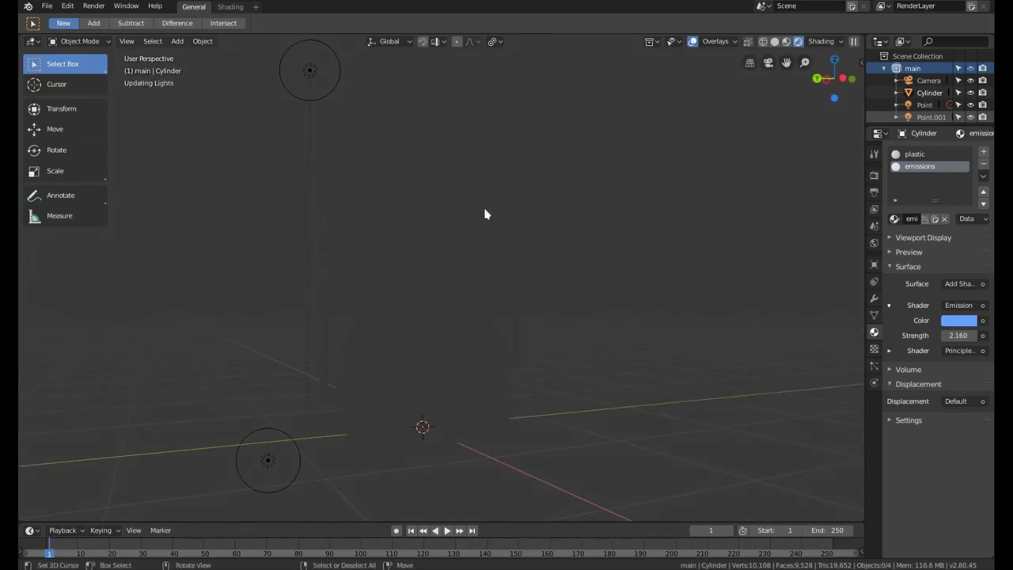
mouse_move(486, 213)
middle_down()
mouse_move(414, 252)
mouse_move(360, 247)
middle_up()
Return the viewport to Solid shading and orbit to show the lantern's side.
key(z)
click(448, 251)
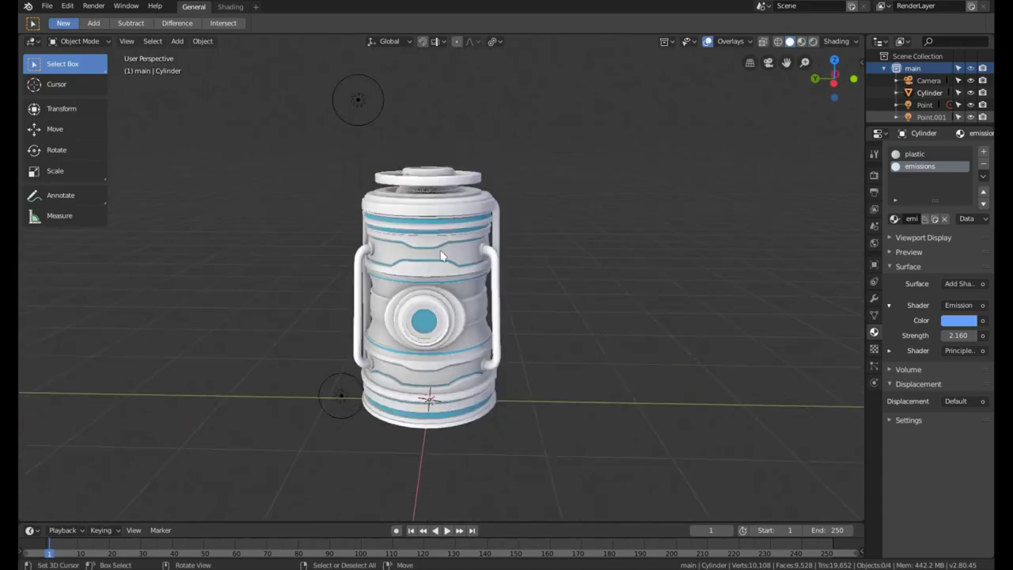
mouse_move(447, 253)
middle_down()
mouse_move(511, 273)
mouse_move(498, 279)
middle_up()
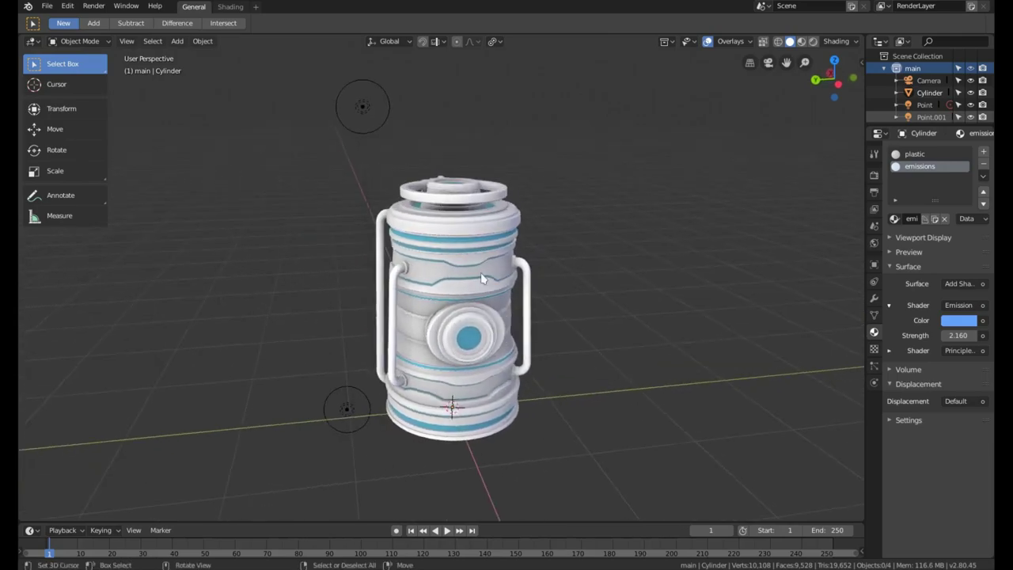
scroll(491, 283, up, 1)
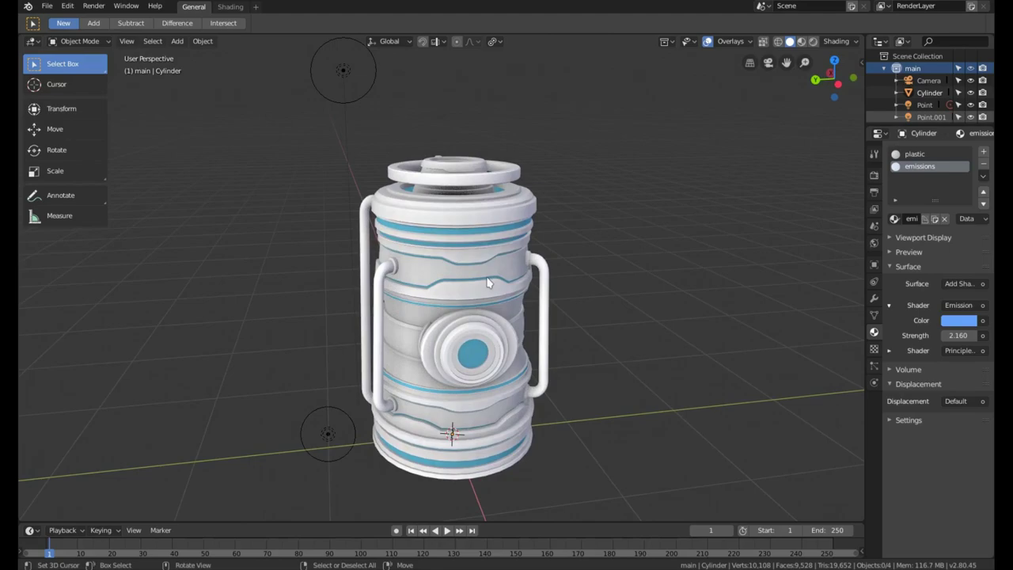
middle_drag(442, 271, 470, 252)
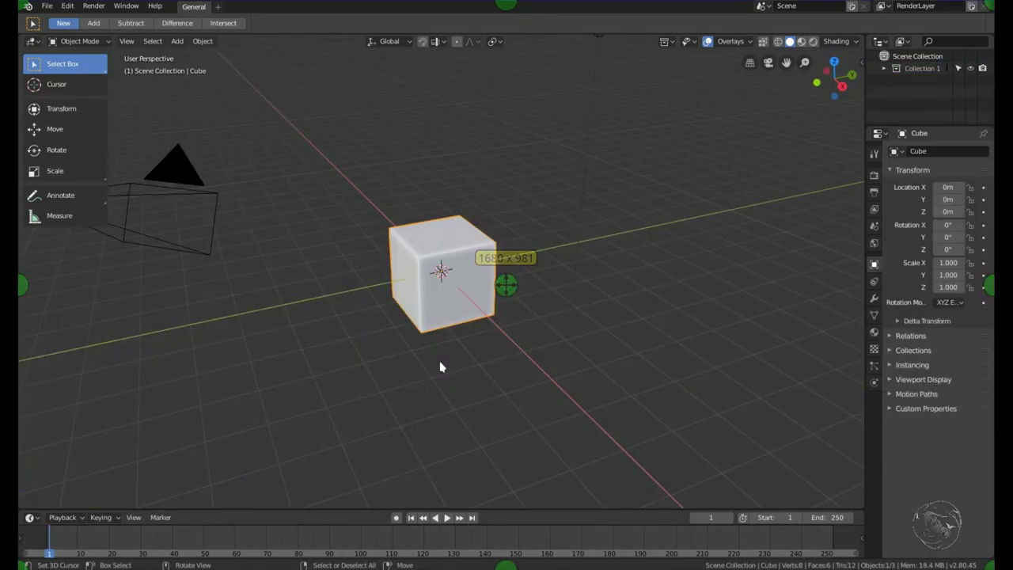
Replace the default scene objects with a new cylinder mesh.
click(394, 307)
key(shift+a)
click(475, 362)
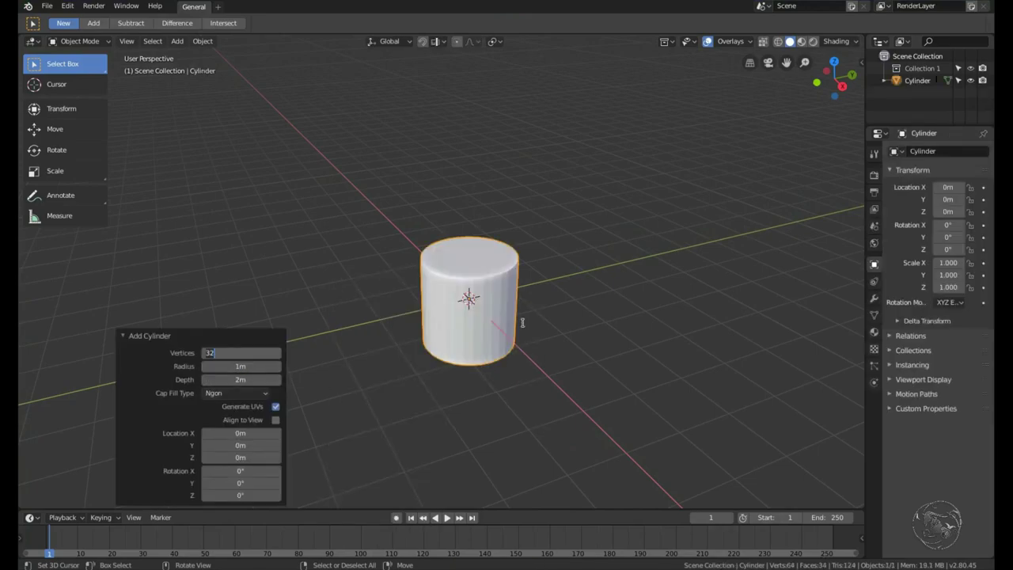
scroll(475, 335, up, 2)
Stretch the cylinder taller, shade it smooth, and deselect all in Edit Mode.
key(Tab)
key(s)
key(shift+z)
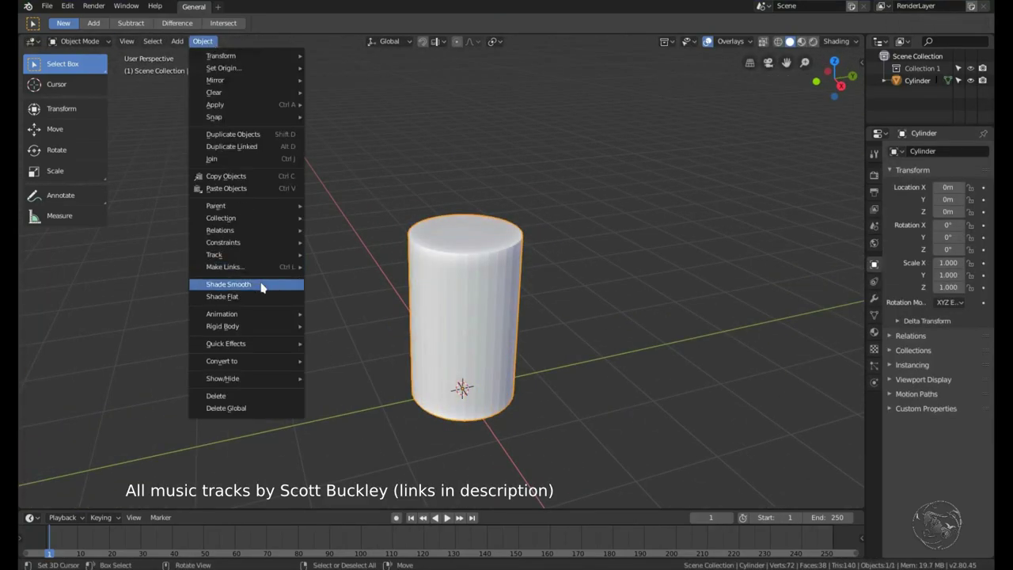
click(262, 286)
click(874, 315)
key(alt+a)
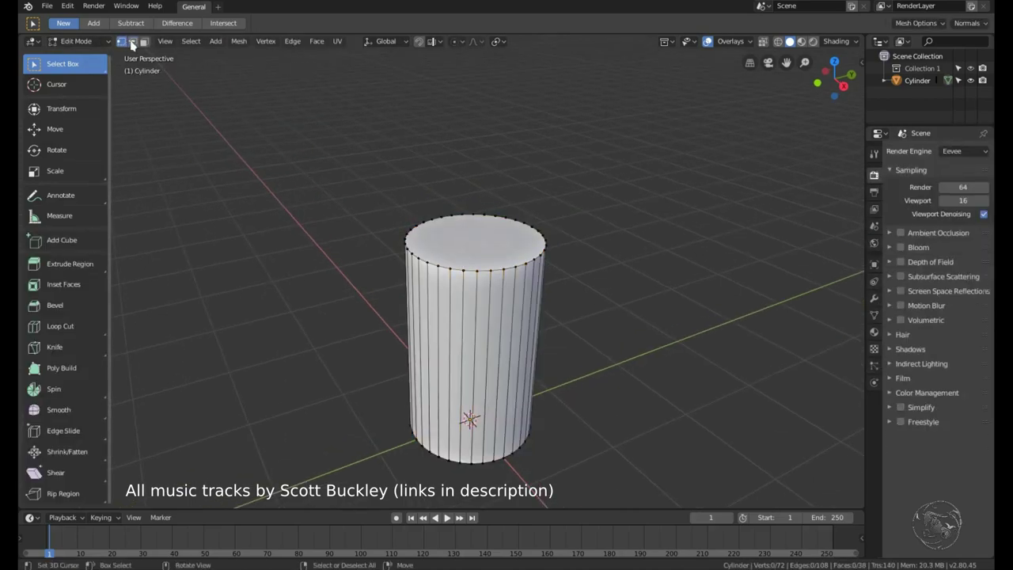
Inset the cylinder's top face and extrude it upward into a raised step.
click(459, 252)
scroll(561, 257, up, 3)
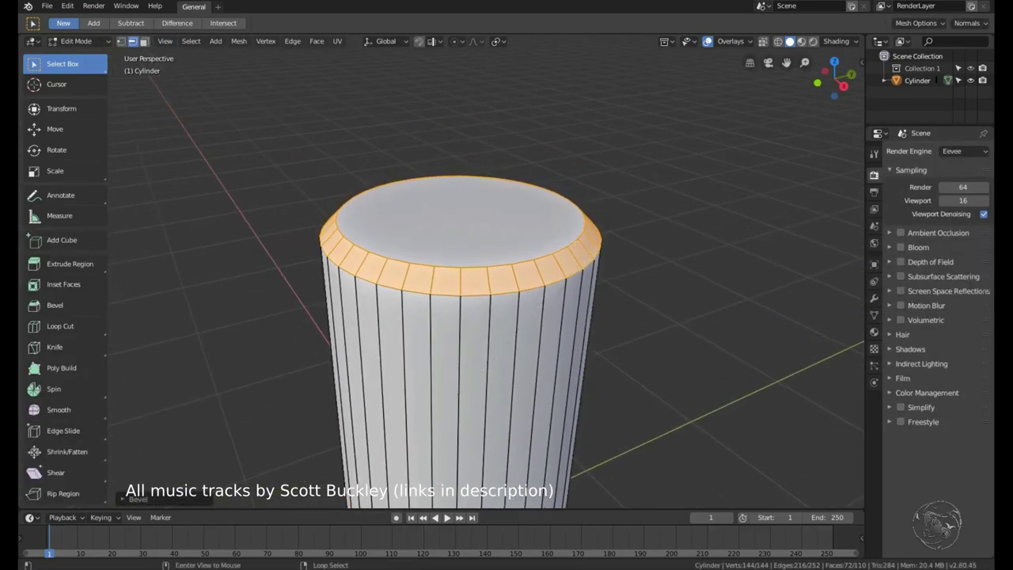
key(alt+a)
middle_drag(576, 240, 410, 291)
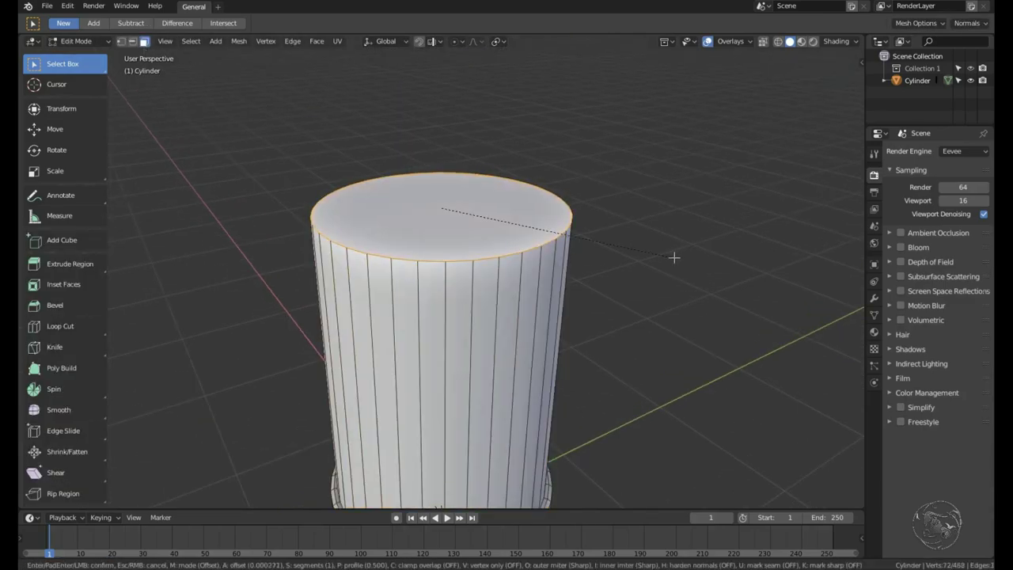
key(i)
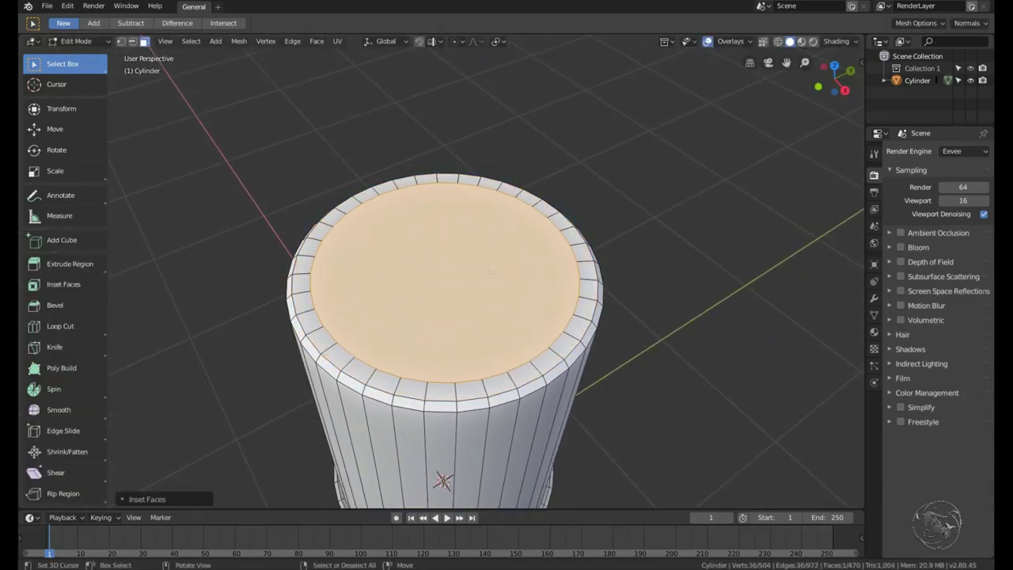
key(e)
click(610, 283)
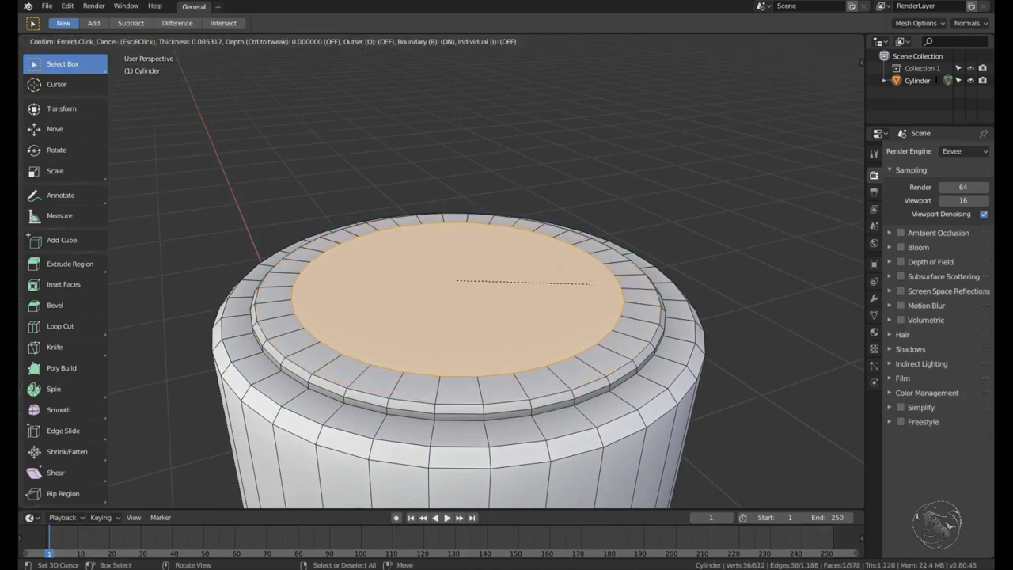
click(680, 297)
Extrude the new top again, inset it, and select a band of side faces.
key(e)
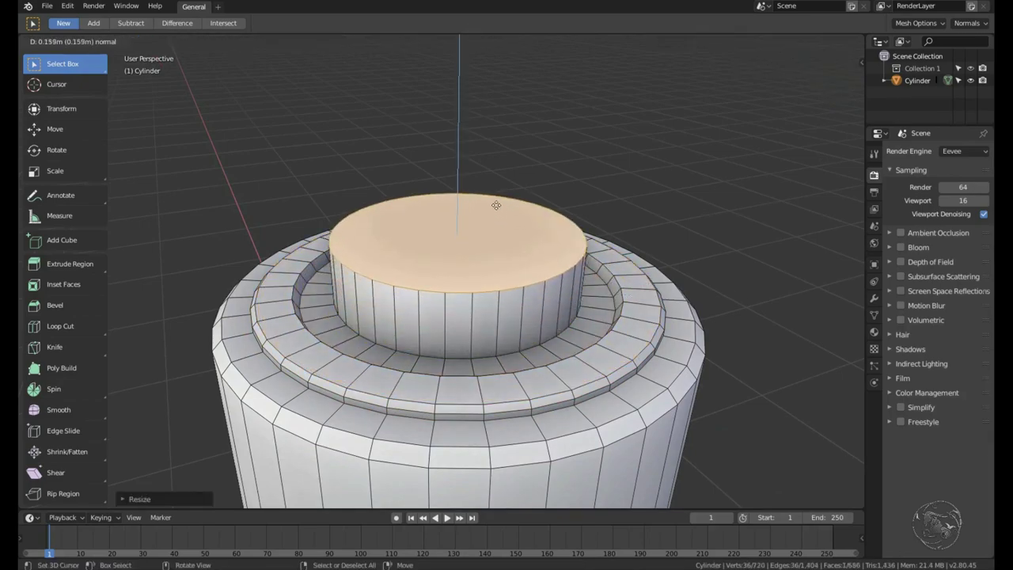
key(KP_Decimal)
key(i)
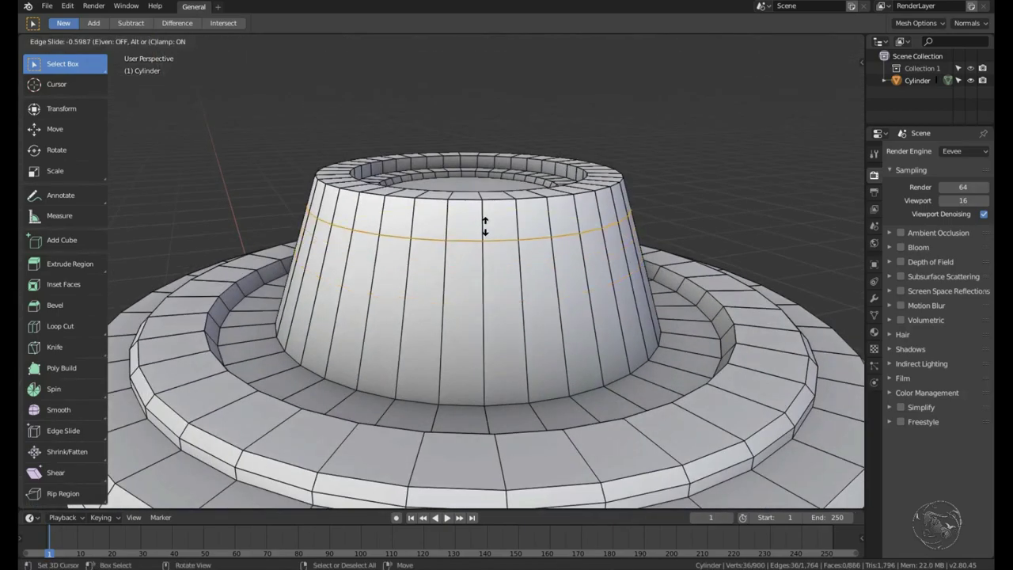
key(3)
alt+click(513, 305)
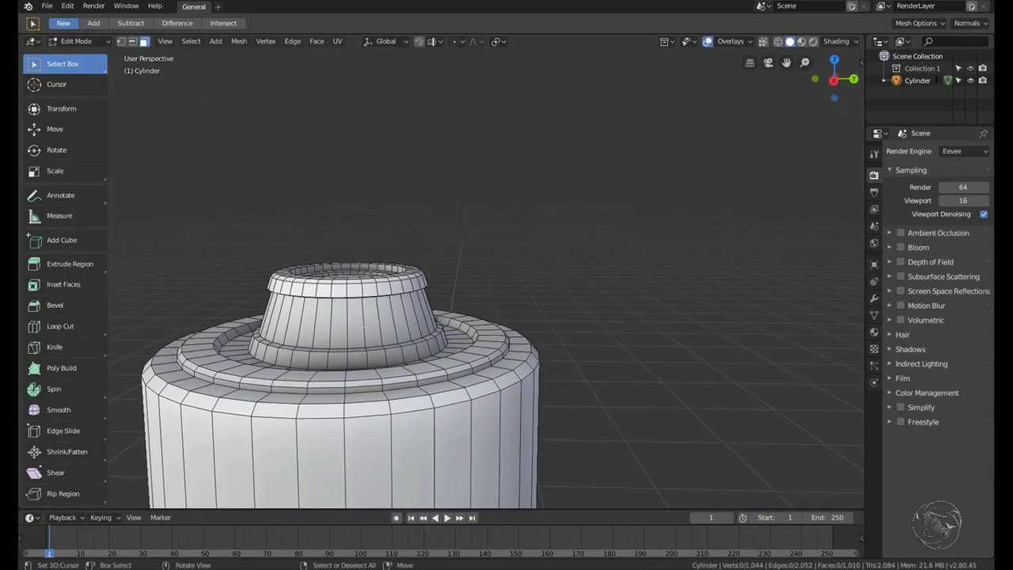
In front view, scale the selected neck loops inward to form a recessed groove.
key(KP_1)
click(363, 326)
key(KP_Decimal)
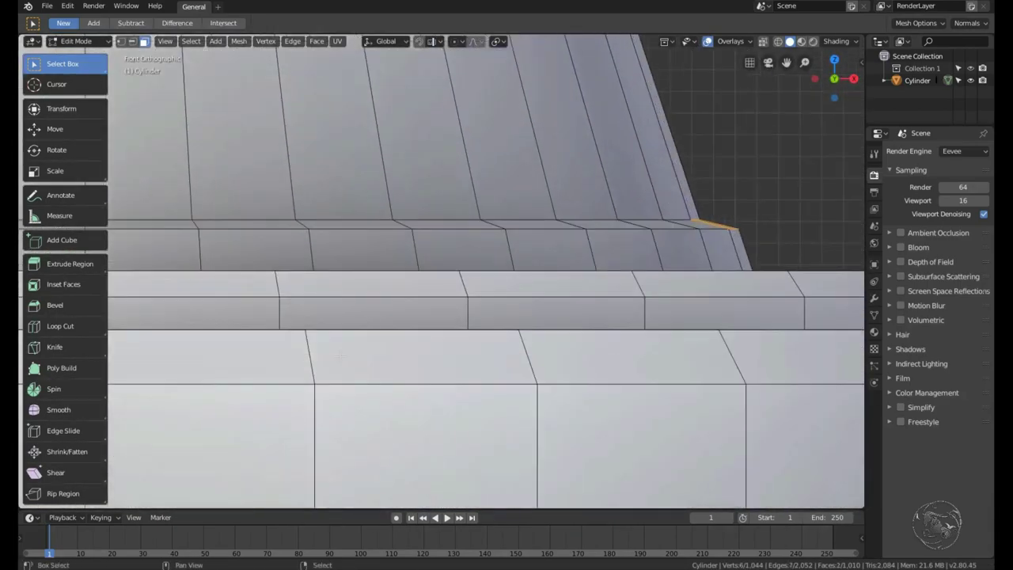
shift+middle_drag(684, 145, 502, 343)
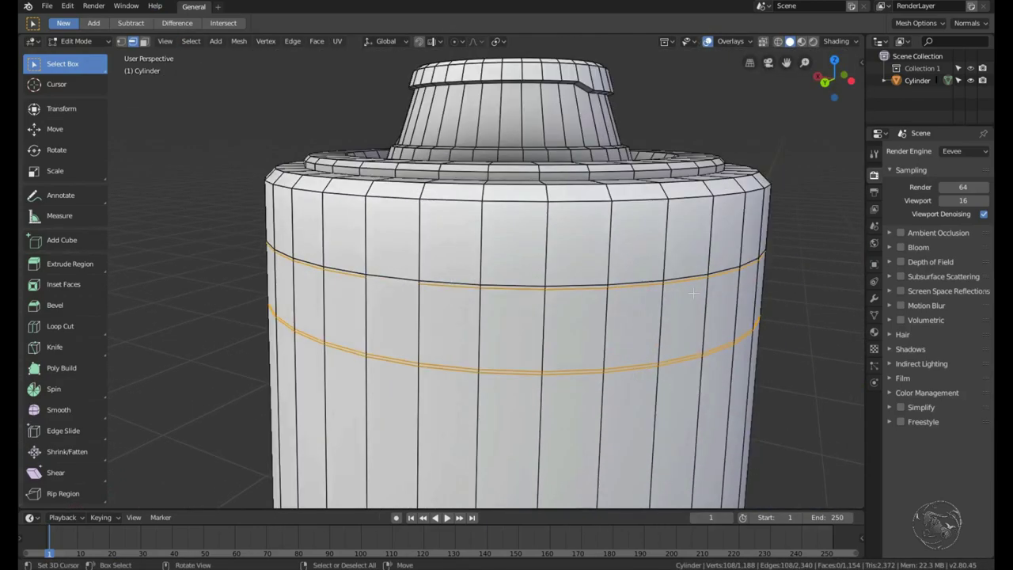
key(s)
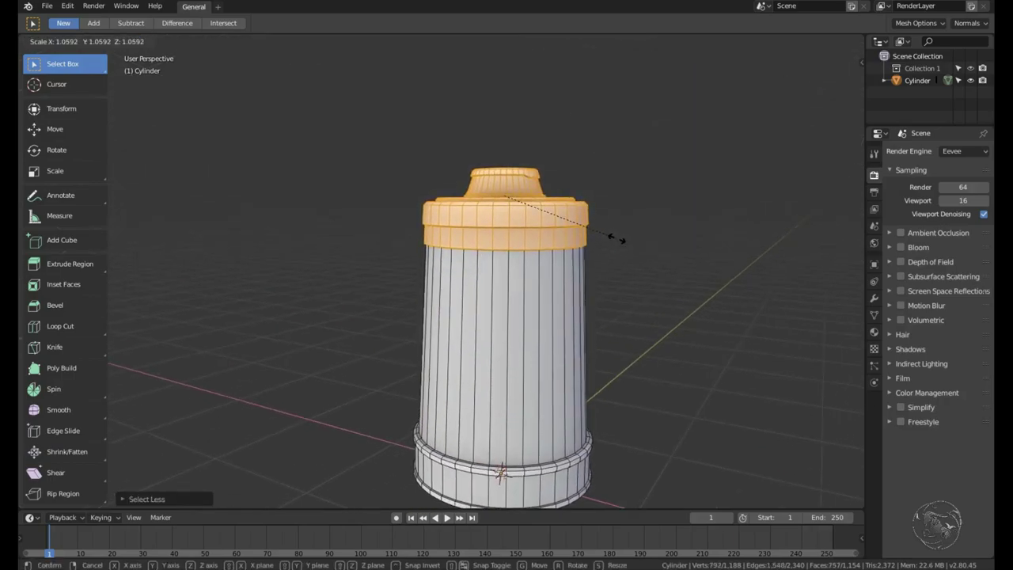
scroll(554, 277, up, 3)
scroll(554, 277, up, 2)
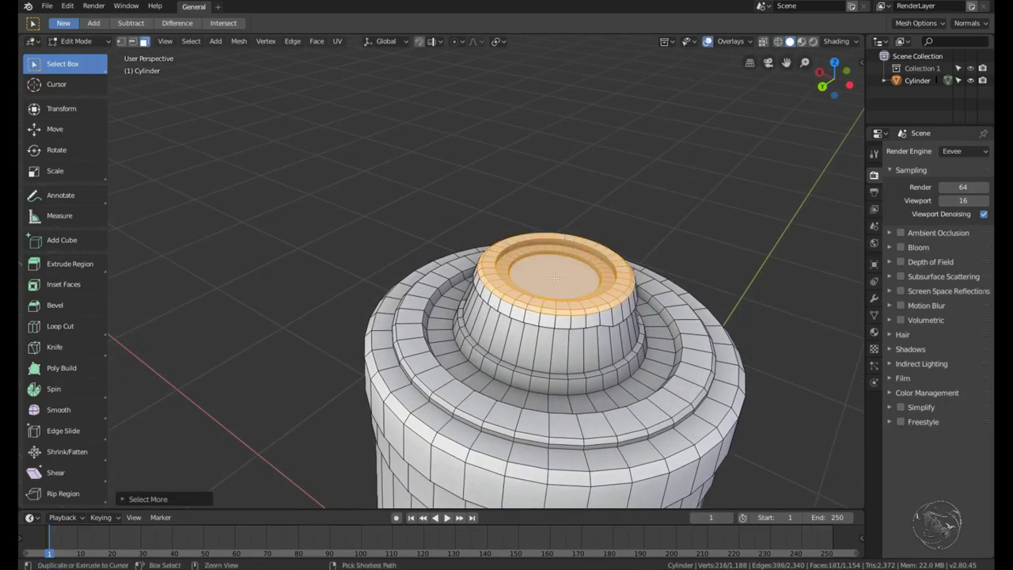
scroll(554, 277, down, 4)
scroll(554, 277, down, 3)
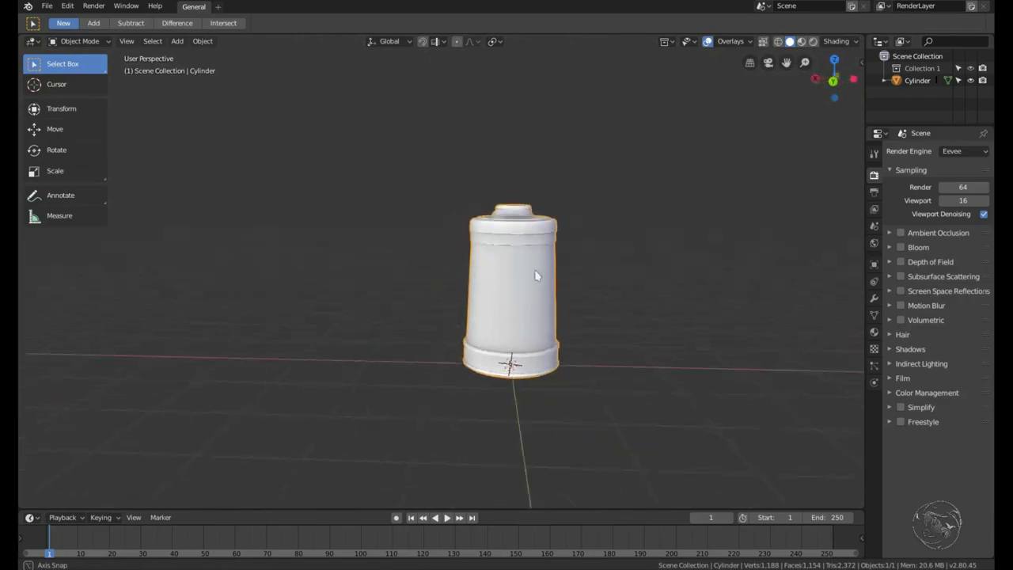
mouse_move(536, 276)
middle_down()
mouse_move(332, 290)
mouse_move(517, 307)
middle_up()
scroll(489, 329, up, 3)
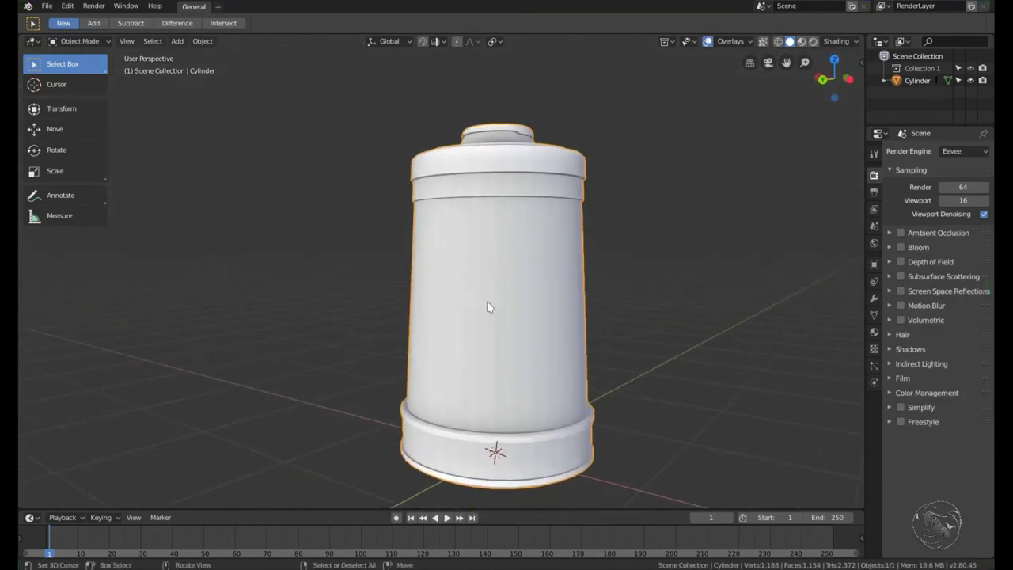
Add two horizontal loop cuts around the cylinder body, then clear the selection.
key(Tab)
key(ctrl+r)
scroll(484, 310, up, 1)
click(484, 310)
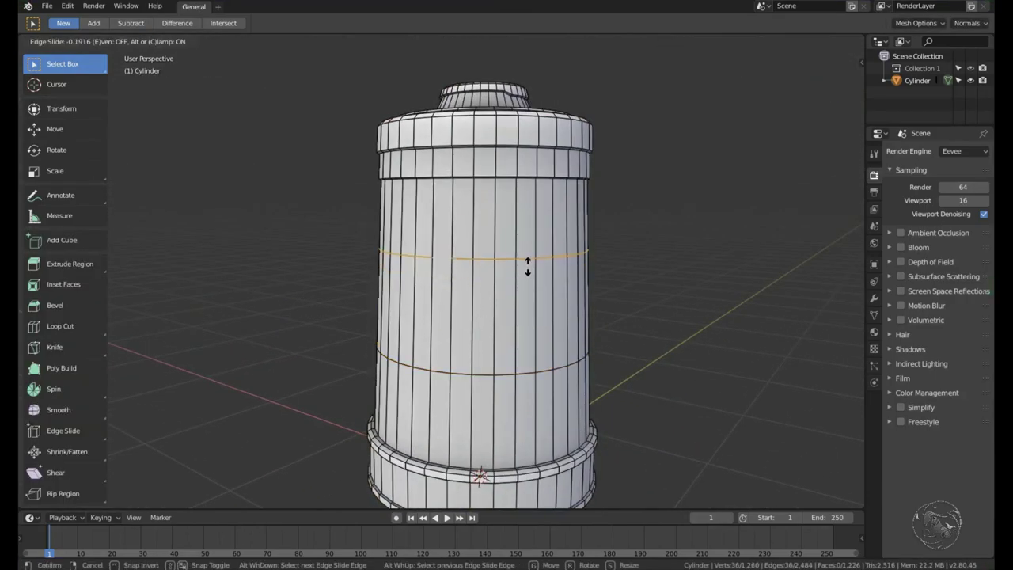
key(ctrl+r)
click(533, 388)
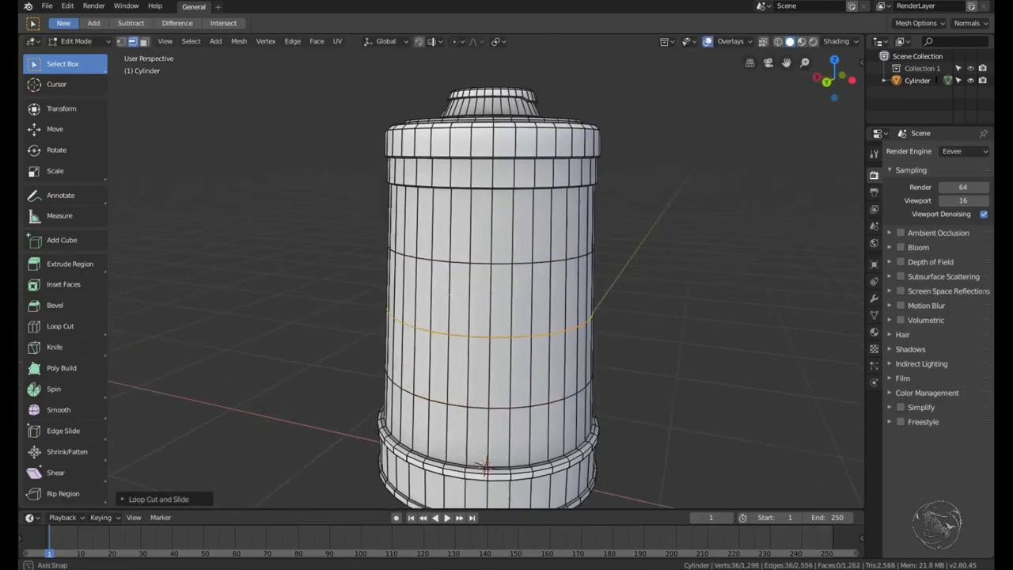
middle_drag(533, 388, 410, 314)
key(alt+a)
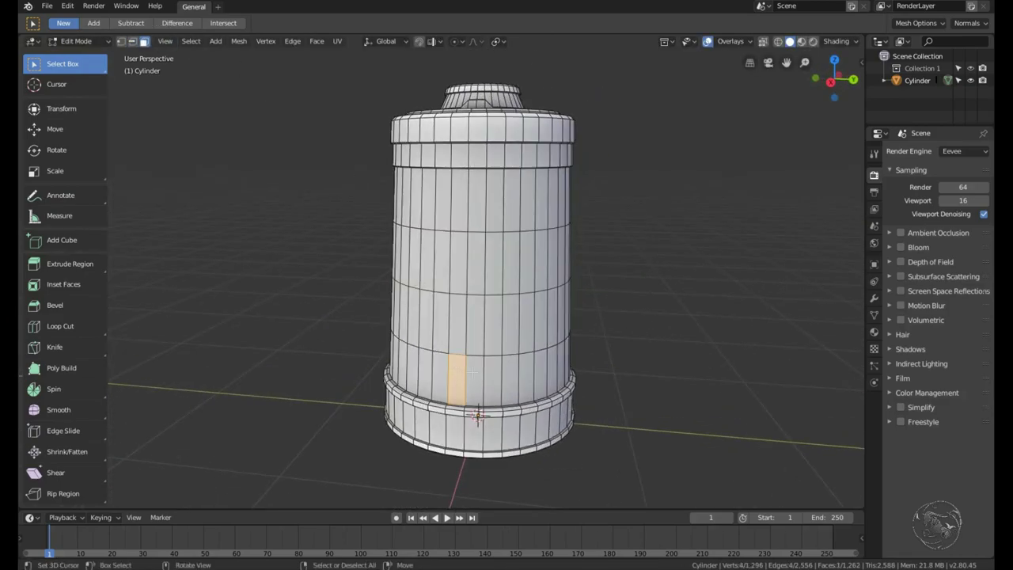
Separate a vertical strip of side faces into its own object.
ctrl+click(424, 214)
mouse_move(424, 215)
middle_down()
mouse_move(468, 304)
mouse_move(427, 316)
middle_up()
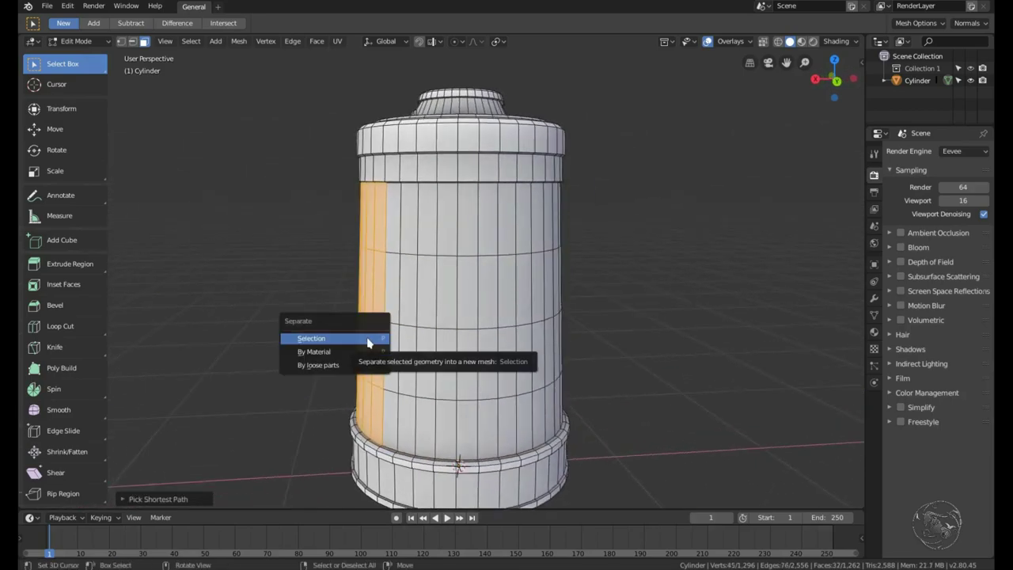
click(368, 342)
mouse_move(368, 342)
middle_down()
mouse_move(505, 366)
mouse_move(475, 341)
middle_up()
Pinch the body's middle edge loop inward horizontally and bevel the waist band.
alt+click(444, 339)
key(s)
key(shift+z)
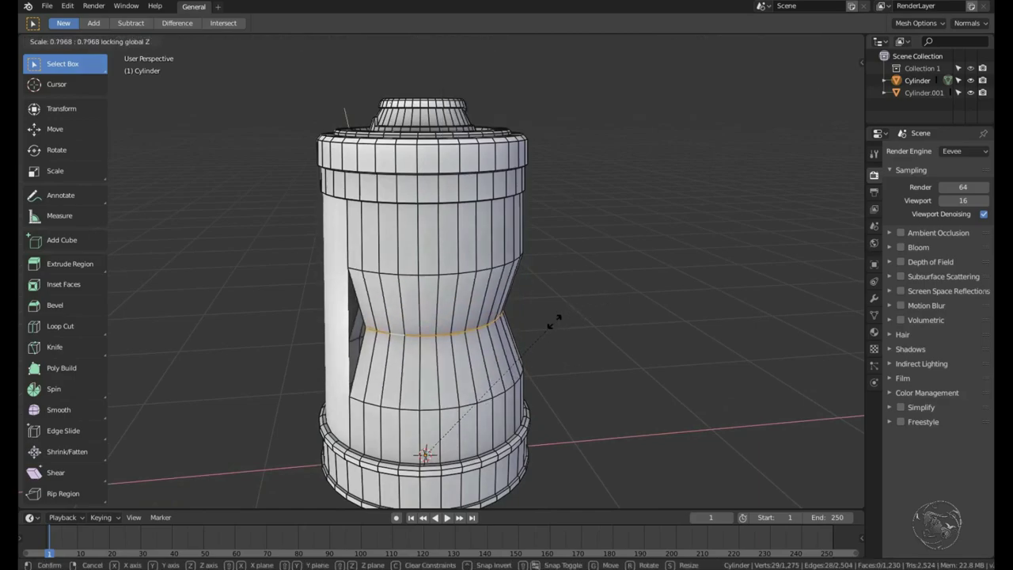
click(554, 321)
scroll(522, 309, up, 3)
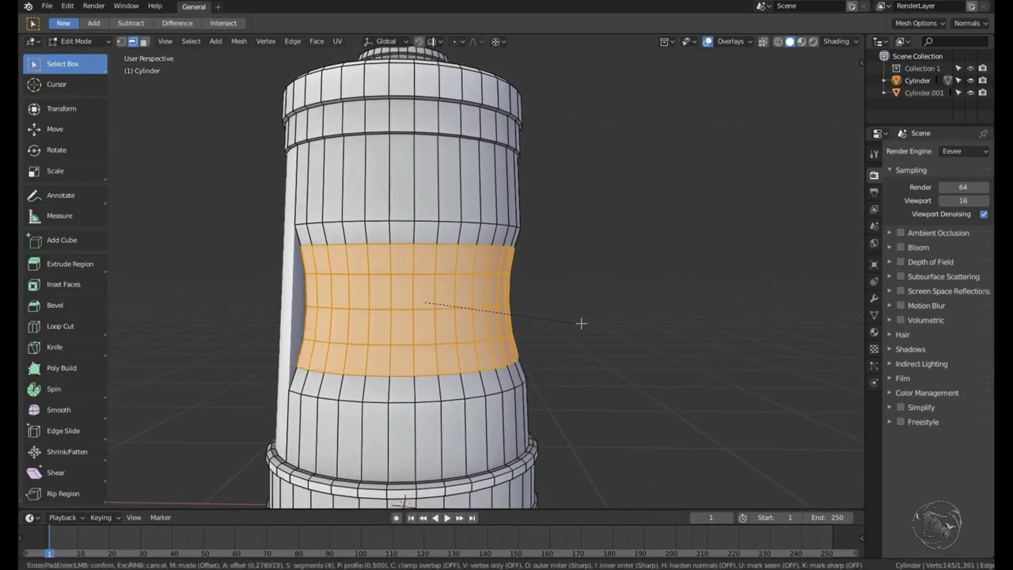
click(581, 323)
Join the strip back into the body and merge 22 duplicate vertices by distance.
key(Tab)
scroll(441, 282, down, 4)
key(Tab)
scroll(441, 283, up, 5)
key(Tab)
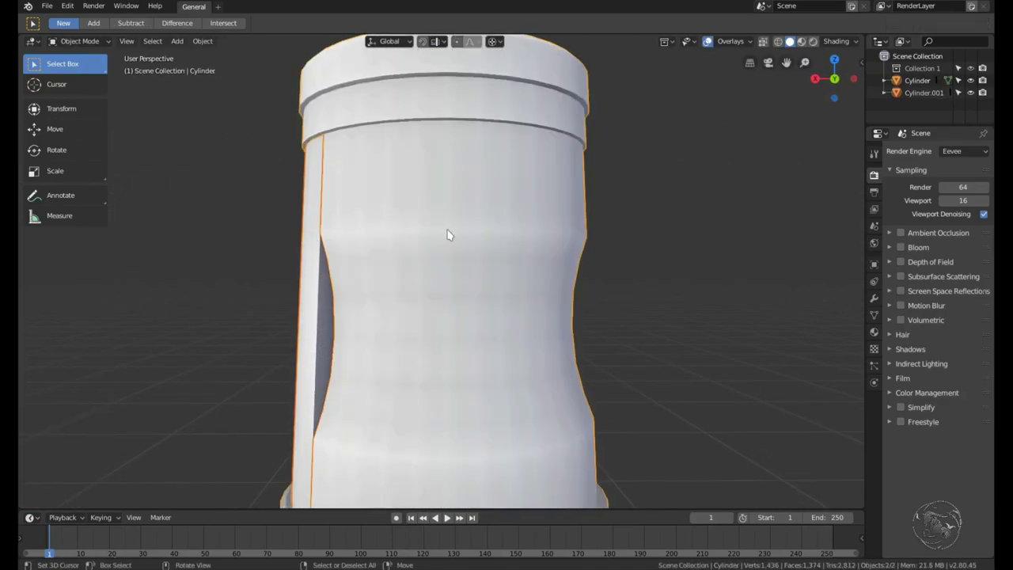
key(ctrl+j)
key(Tab)
key(m)
click(602, 360)
Add a centred edge loop around the lantern body beside the side opening.
key(alt+a)
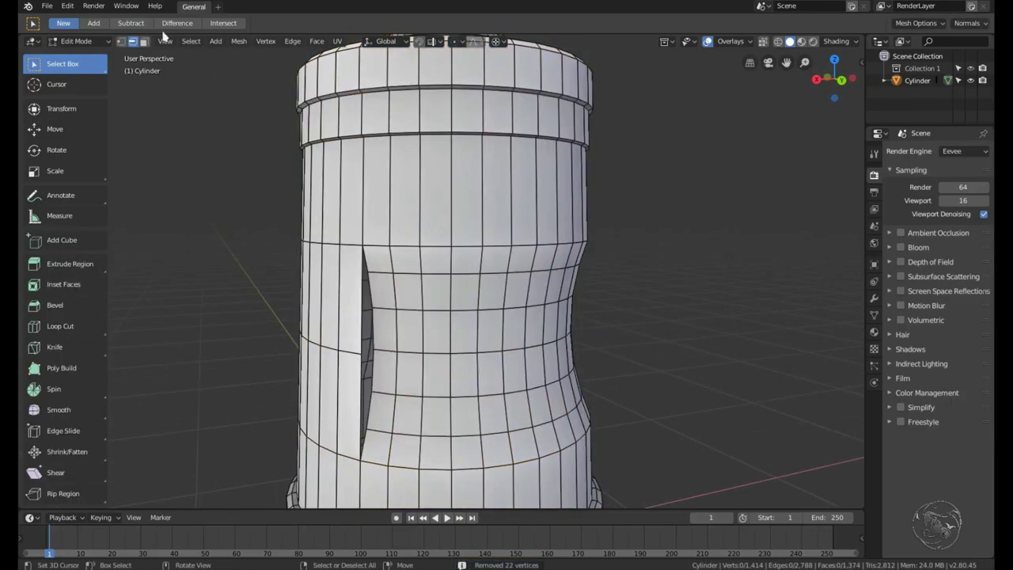
alt+click(354, 243)
middle_drag(354, 243, 538, 260)
key(ctrl+r)
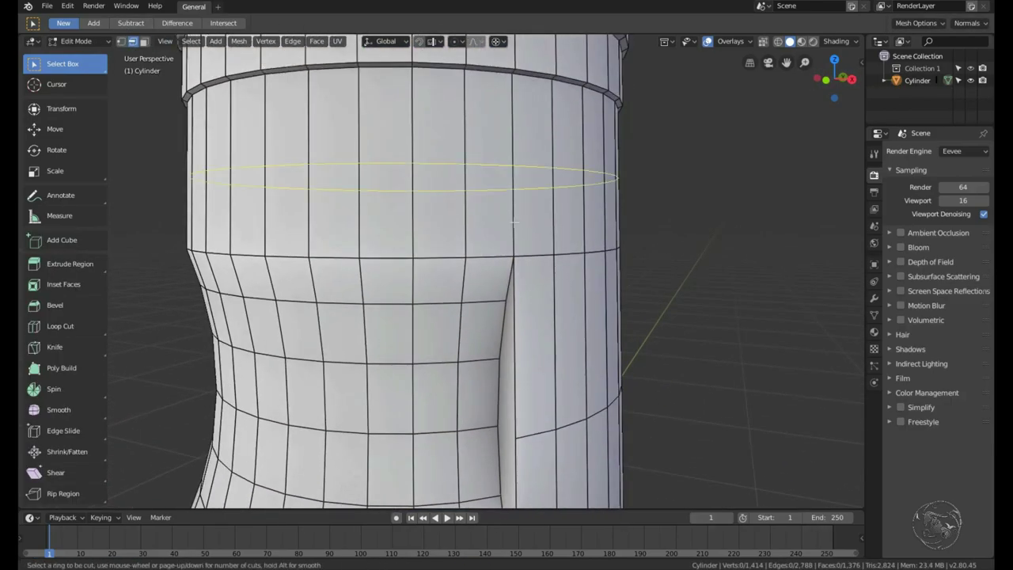
click(516, 306)
right_click(516, 305)
middle_drag(515, 306, 422, 499)
scroll(506, 372, down, 3)
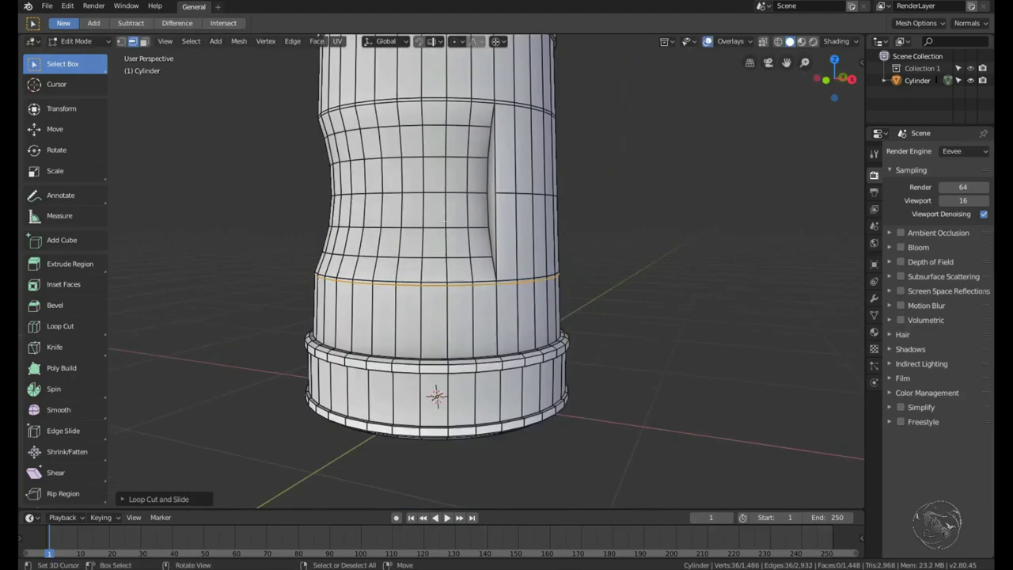
scroll(507, 372, up, 3)
key(Tab)
scroll(614, 234, down, 3)
mouse_move(614, 234)
middle_down()
mouse_move(412, 271)
mouse_move(509, 273)
mouse_move(416, 256)
middle_up()
key(Tab)
scroll(412, 271, up, 3)
Inset a patch of side faces and extrude it outward into a raised block.
click(416, 256)
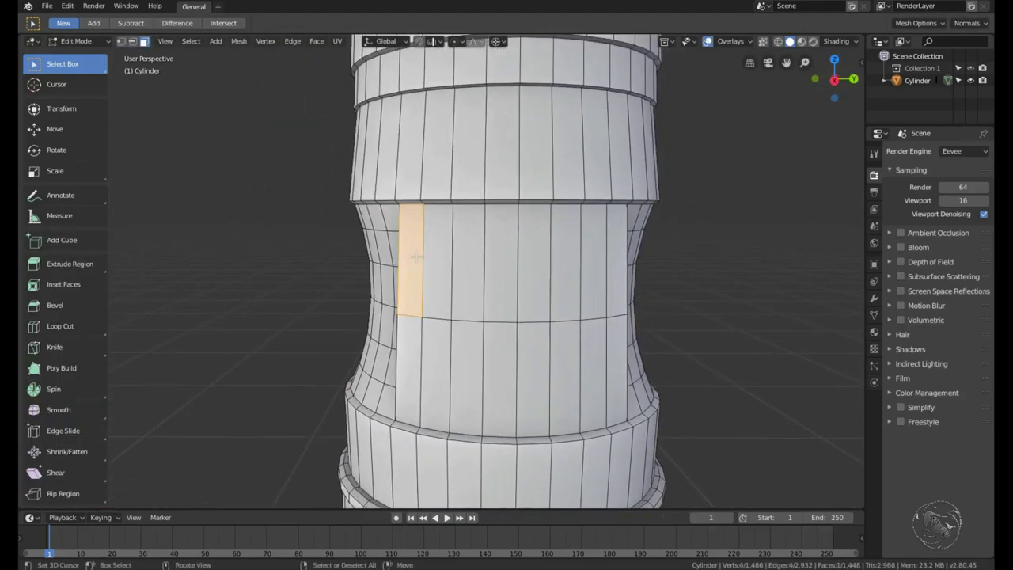
middle_drag(417, 342, 475, 317)
key(i)
click(443, 285)
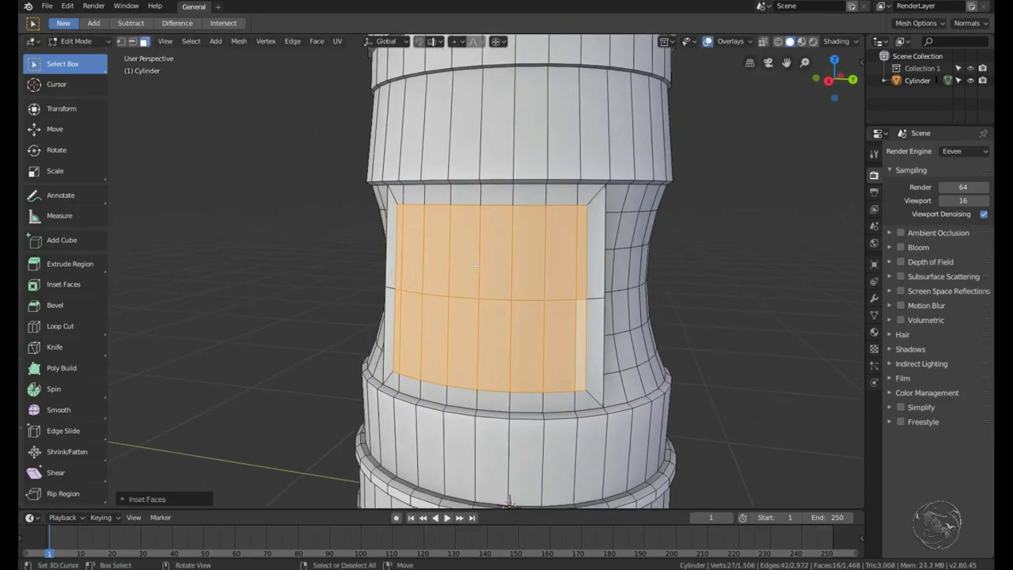
mouse_move(444, 285)
middle_down()
mouse_move(442, 262)
mouse_move(427, 261)
mouse_move(275, 127)
middle_up()
key(e)
click(383, 264)
key(alt+a)
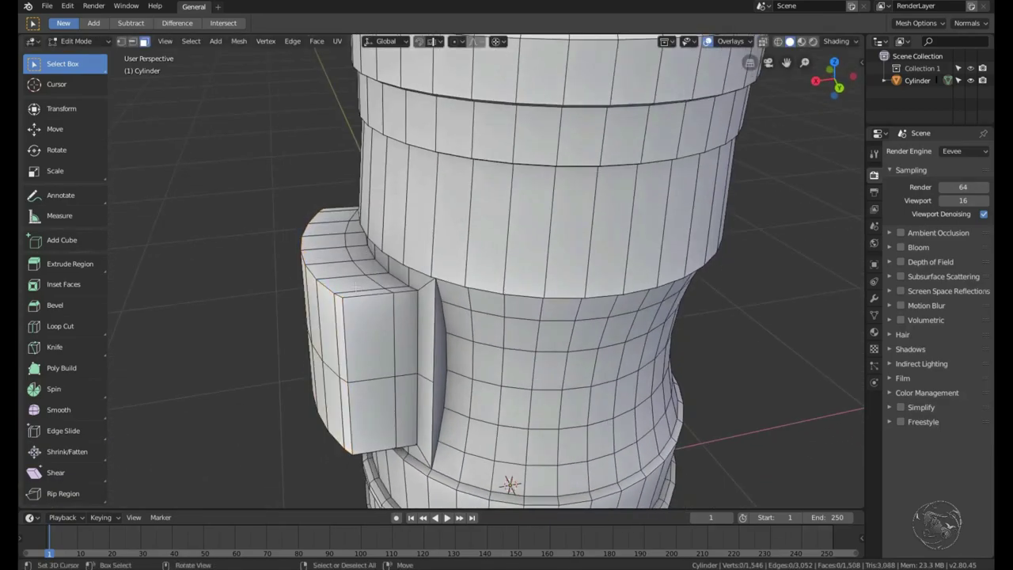
mouse_move(428, 262)
middle_down()
mouse_move(427, 212)
mouse_move(444, 316)
mouse_move(320, 365)
middle_up()
Finish bevelling the raised block's edges.
scroll(320, 365, up, 4)
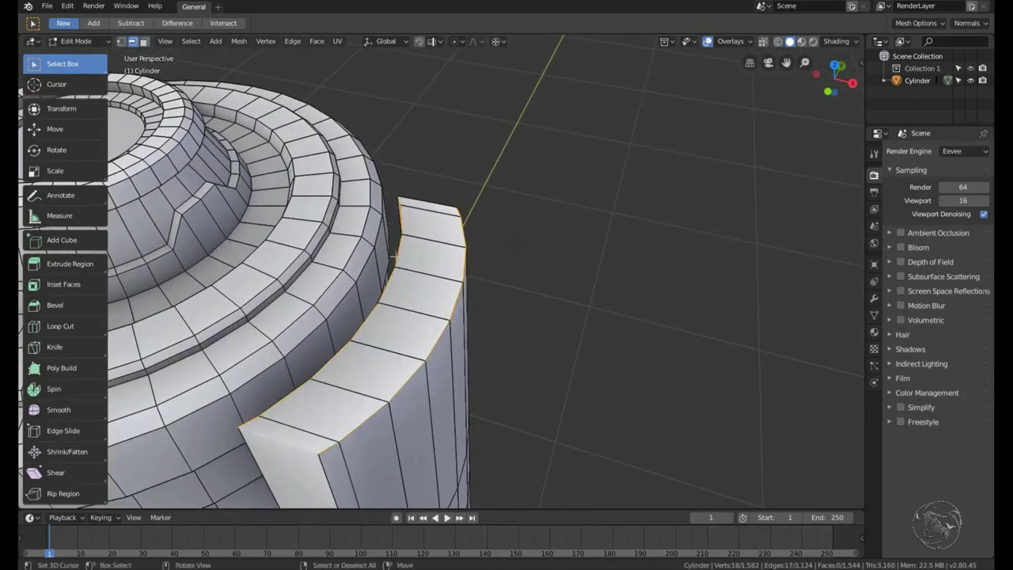
scroll(435, 203, up, 2)
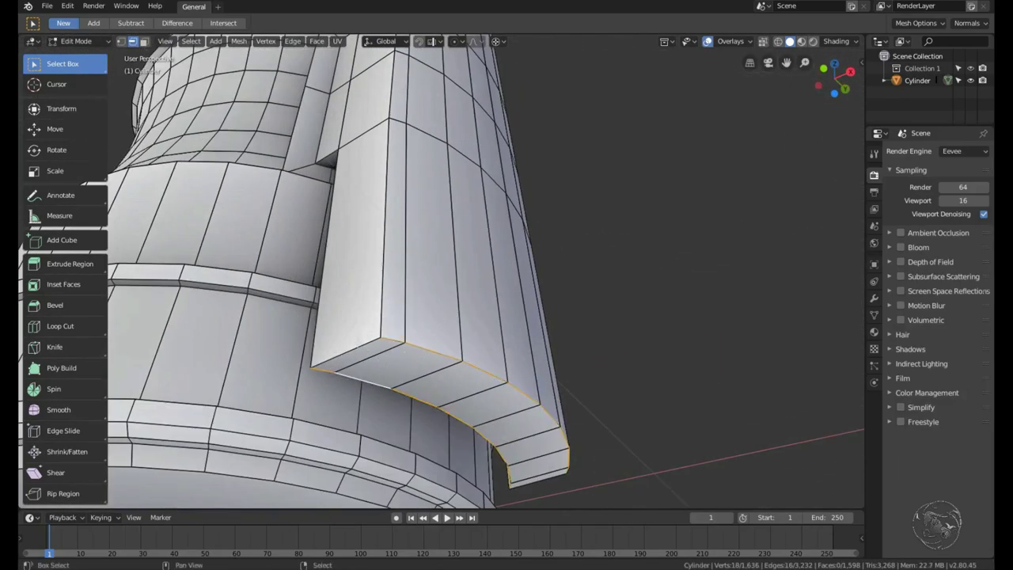
scroll(443, 363, up, 3)
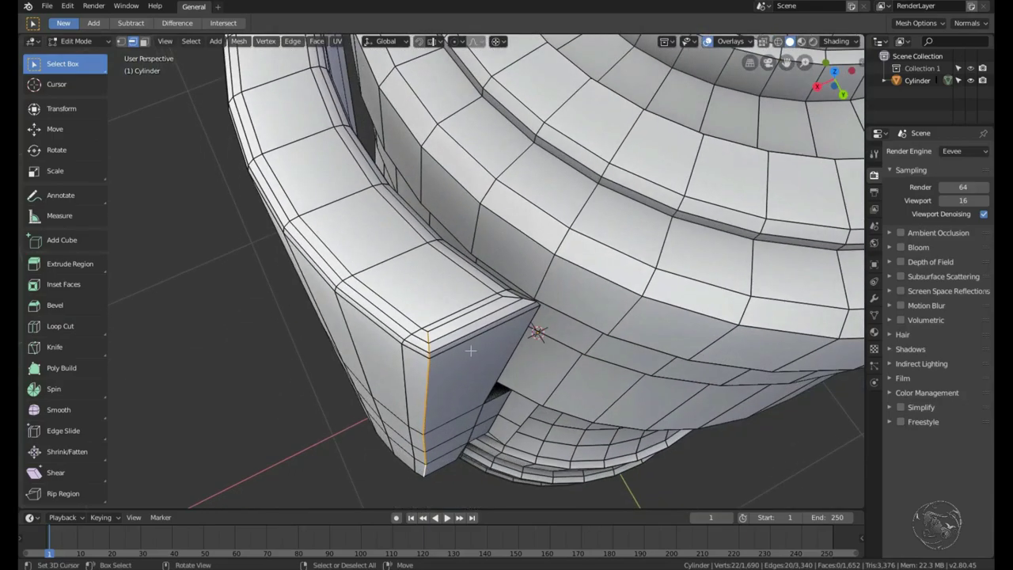
right_click(456, 357)
middle_drag(457, 356, 510, 253)
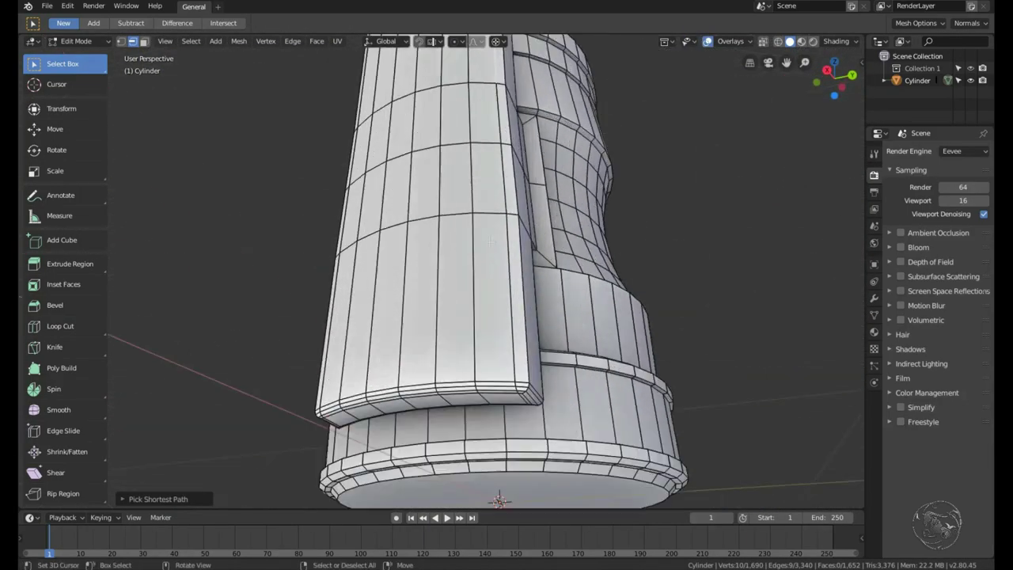
mouse_move(582, 293)
middle_down()
mouse_move(470, 269)
mouse_move(543, 414)
mouse_move(623, 335)
mouse_move(615, 452)
mouse_move(343, 232)
mouse_move(559, 312)
mouse_move(443, 261)
mouse_move(299, 238)
mouse_move(427, 308)
middle_up()
Select the outer edge loops running along the side panel.
ctrl+click(471, 269)
ctrl+click(342, 232)
ctrl+click(299, 239)
ctrl+click(427, 307)
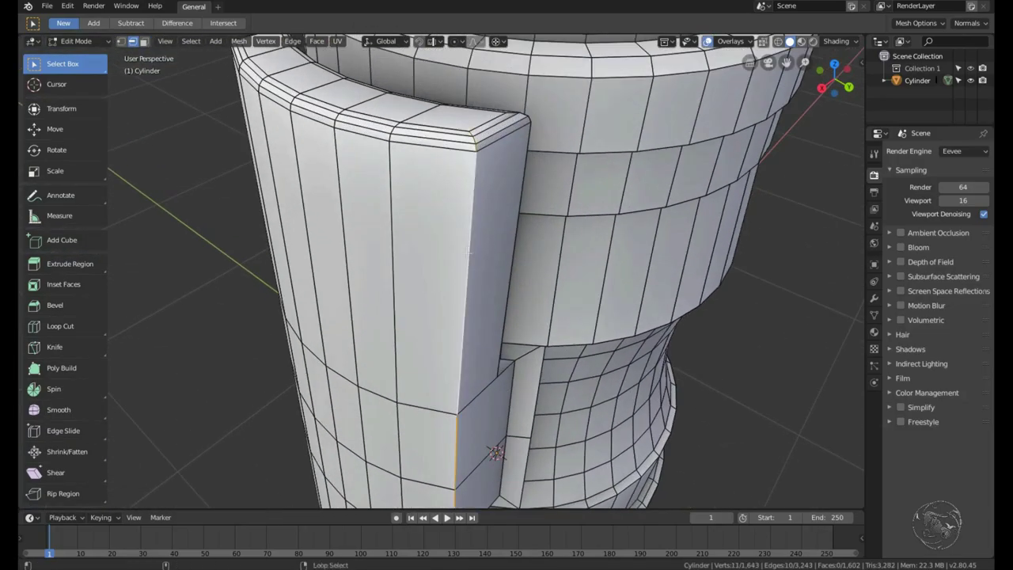
middle_drag(345, 288, 559, 317)
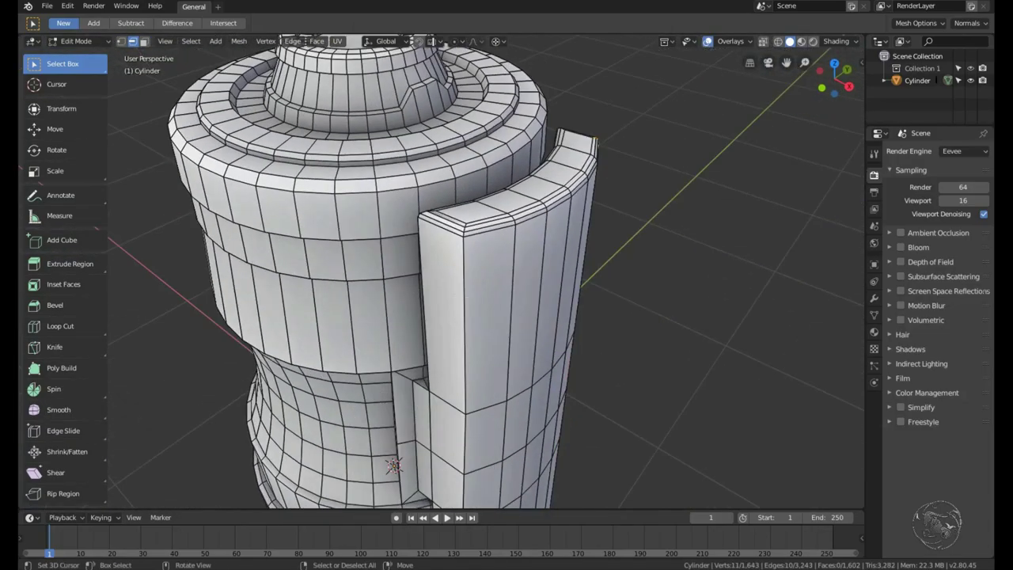
alt+click(559, 316)
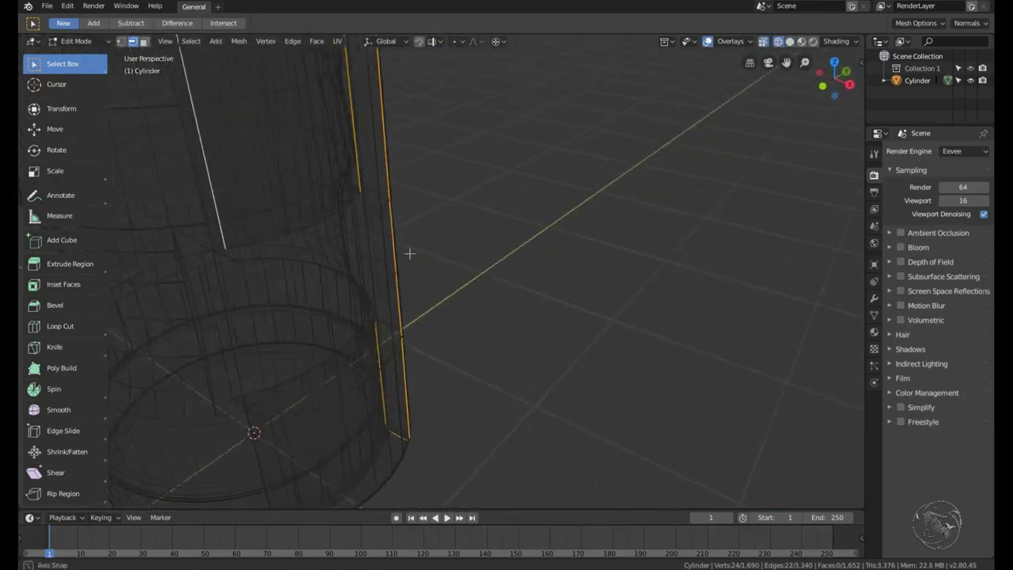
key(z)
click(475, 293)
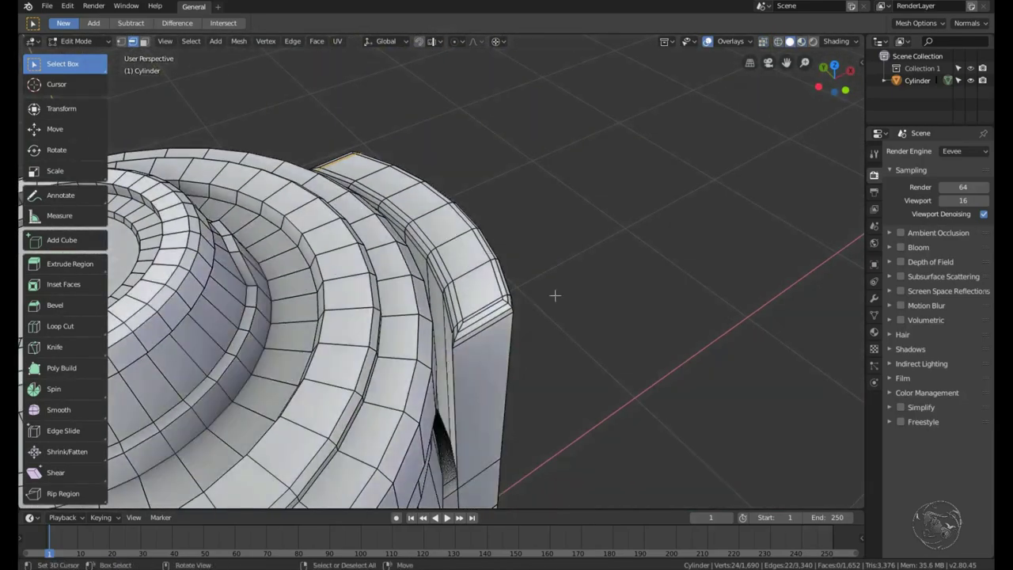
ctrl+click(554, 294)
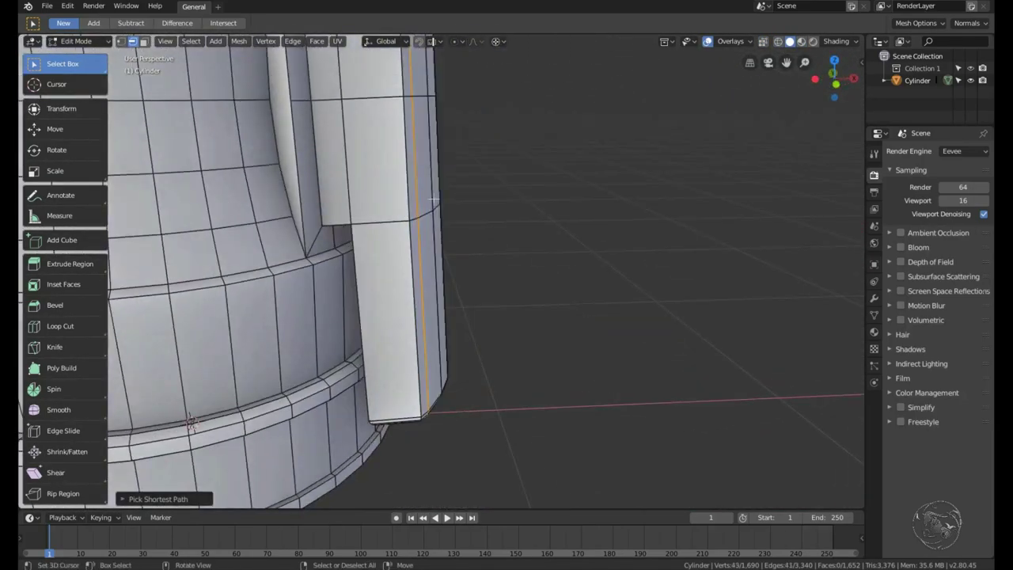
Delete the stray edges and select a strip of faces along the side handle.
key(x)
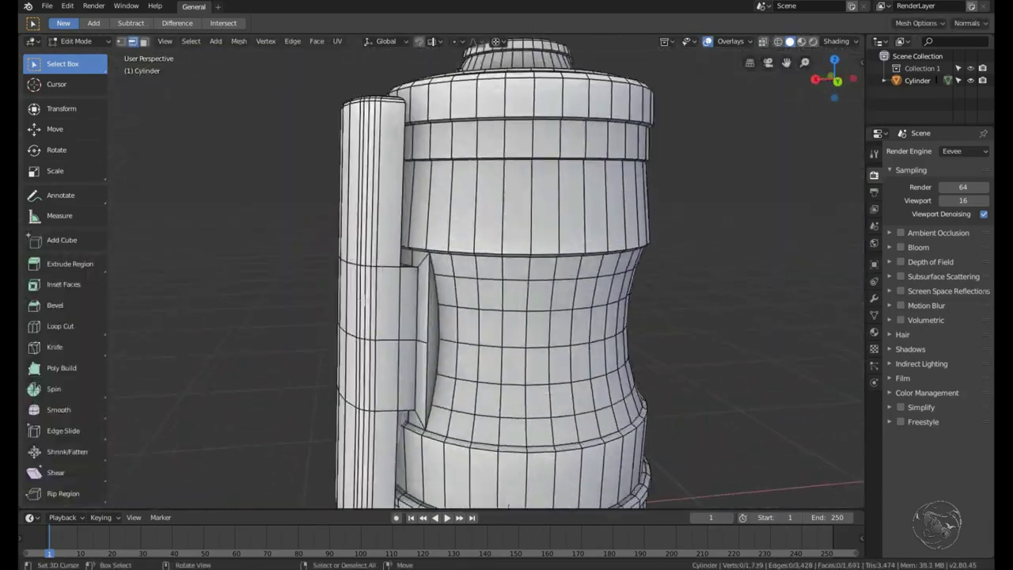
click(401, 187)
ctrl+click(395, 444)
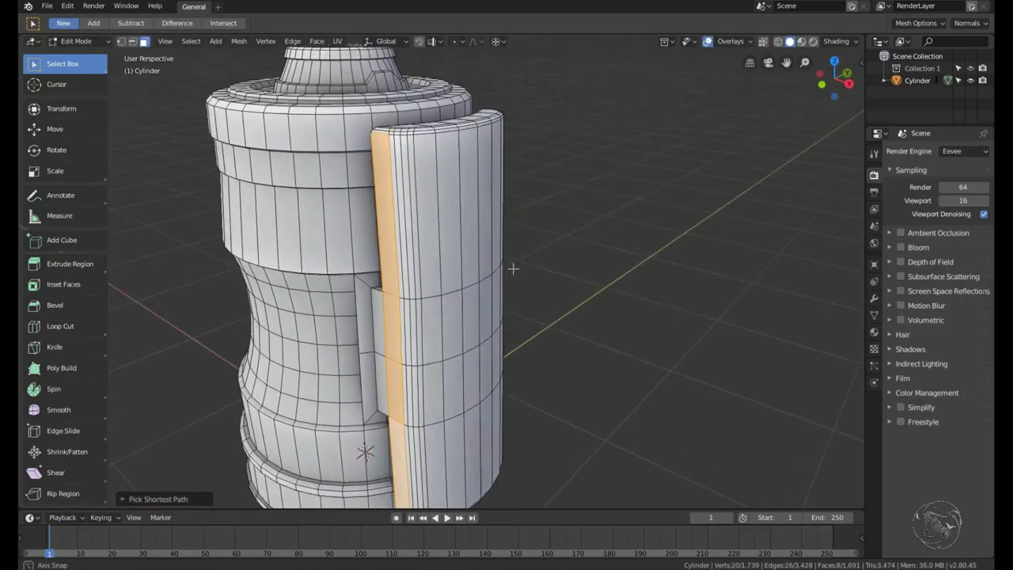
Inset the selected face strip on the side handle.
mouse_move(513, 269)
middle_down()
mouse_move(417, 303)
mouse_move(506, 190)
middle_up()
scroll(506, 190, up, 3)
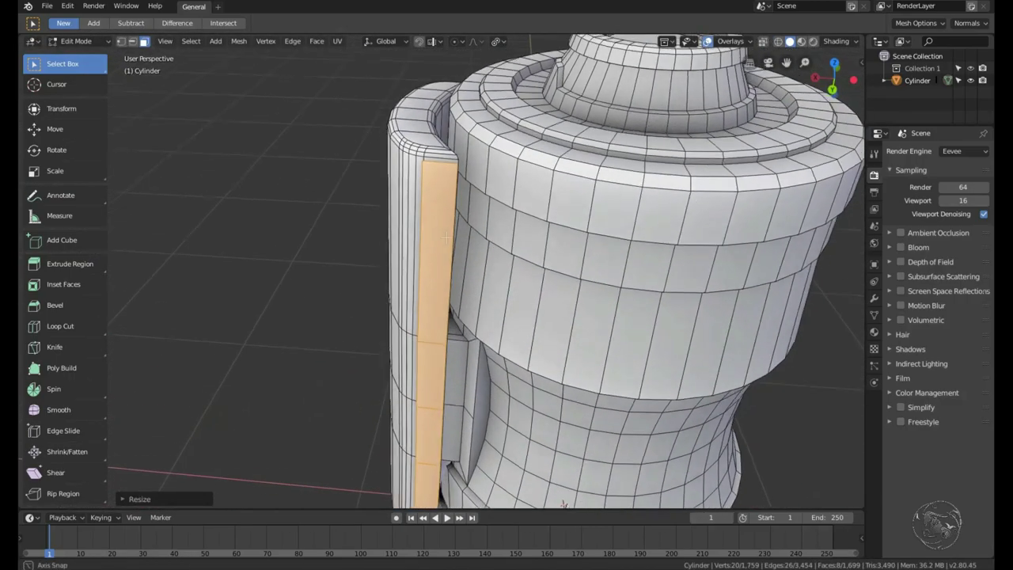
key(i)
middle_drag(425, 459, 448, 312)
scroll(449, 312, down, 2)
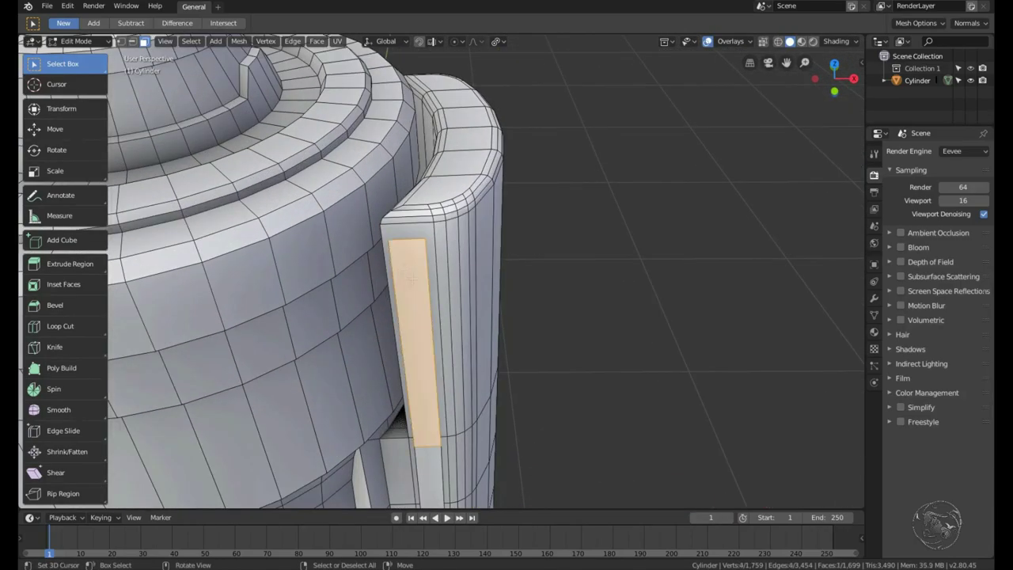
In wireframe, extrude the handle strips, scale them about individual origins, and delete extras.
ctrl+click(407, 483)
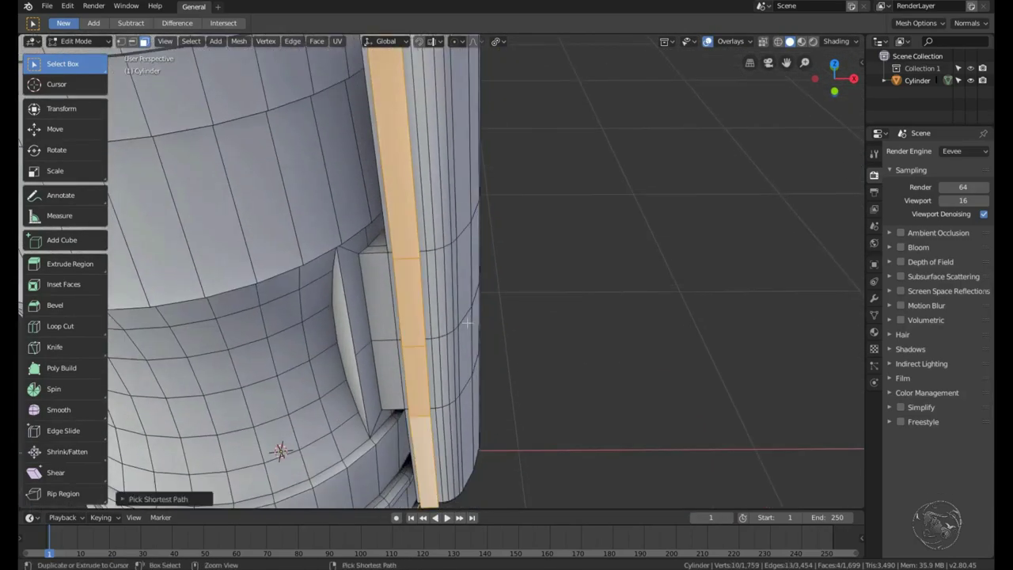
middle_drag(407, 483, 667, 285)
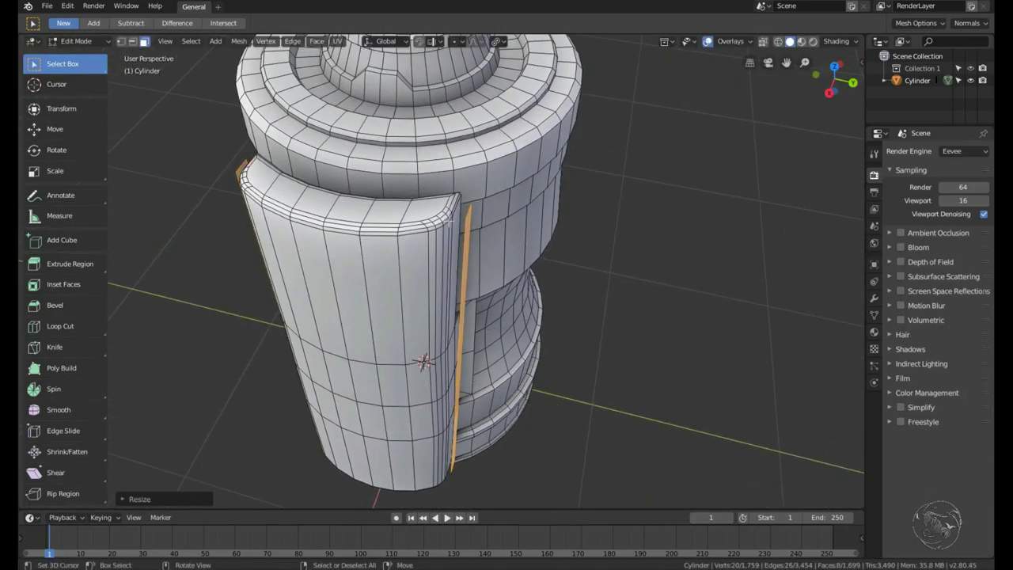
key(z)
click(350, 192)
key(e)
right_click(642, 208)
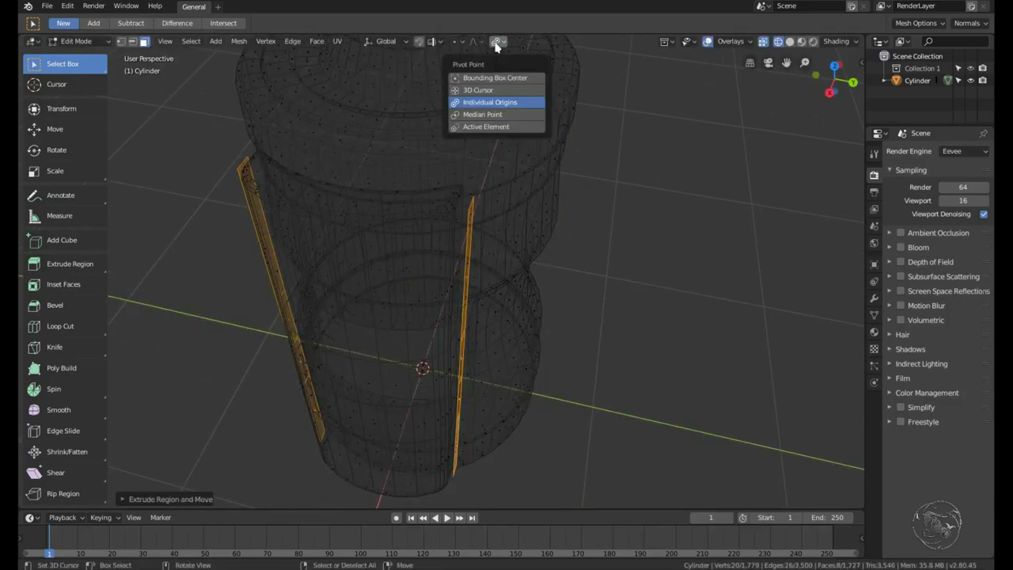
click(644, 130)
key(x)
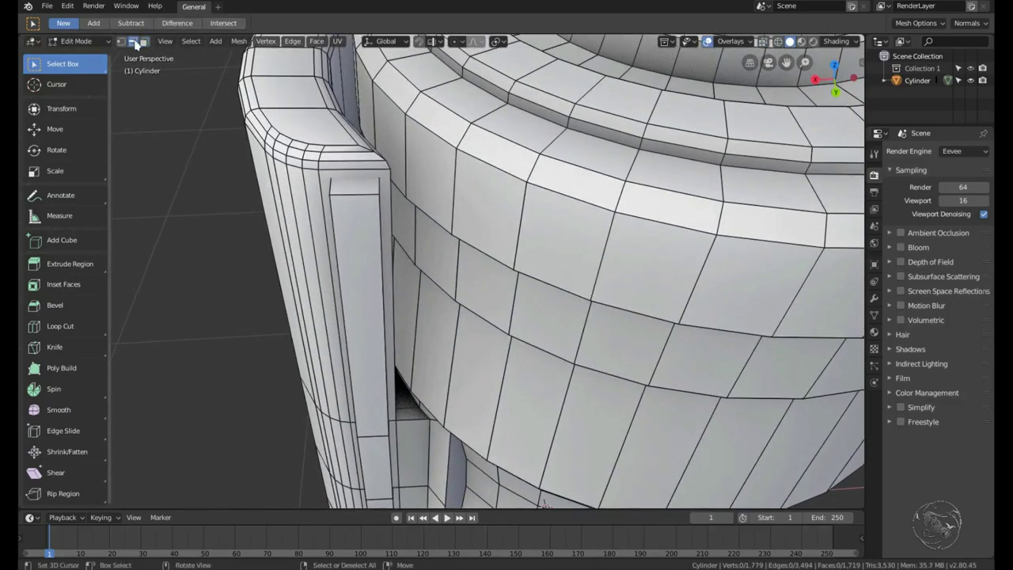
middle_drag(378, 185, 475, 237)
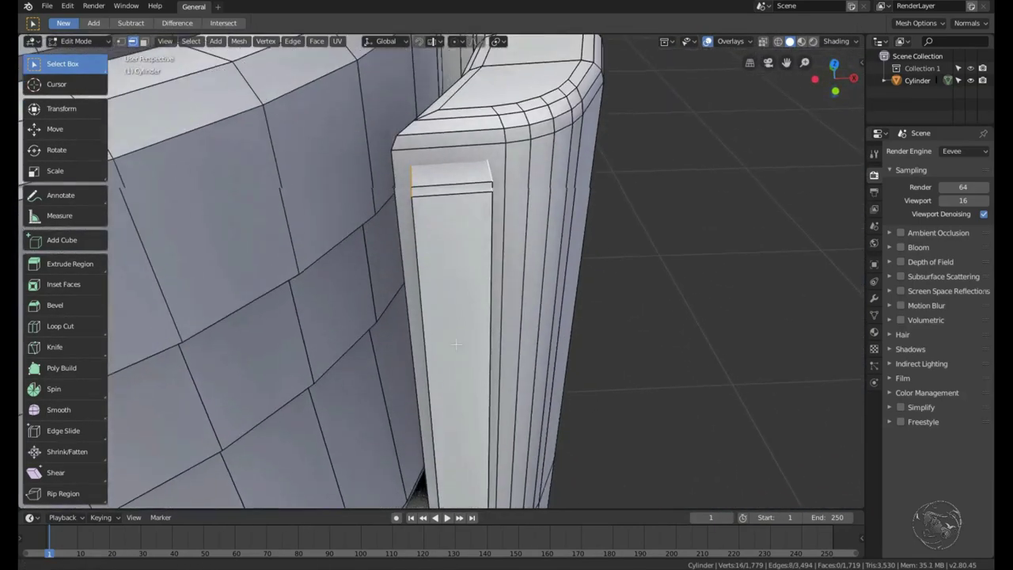
Bevel the small edges at the handle top and the strip along its groove.
key(ctrl+b)
ctrl+click(423, 196)
scroll(423, 195, down, 5)
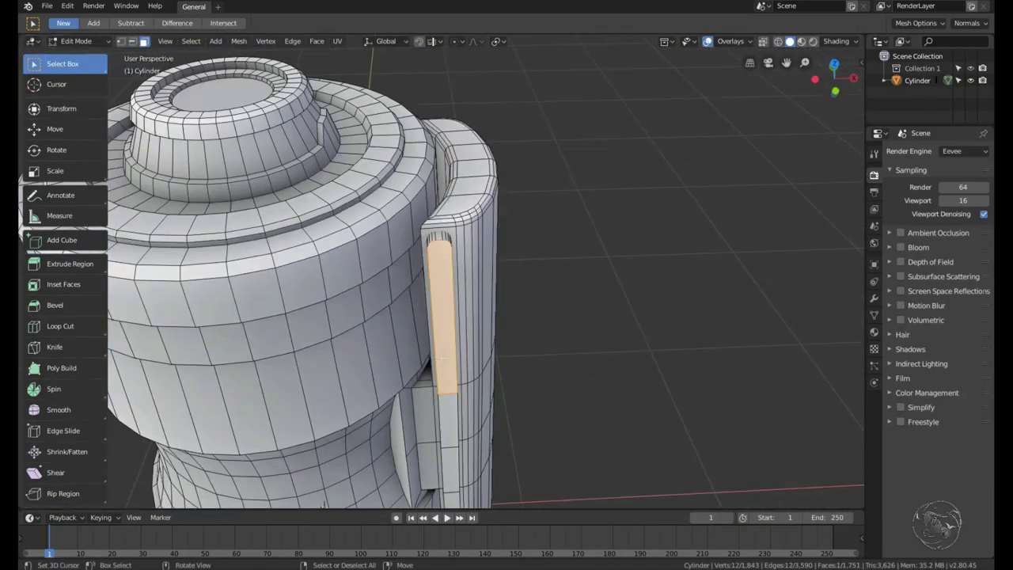
middle_drag(423, 195, 520, 316)
scroll(520, 316, up, 4)
key(ctrl+b)
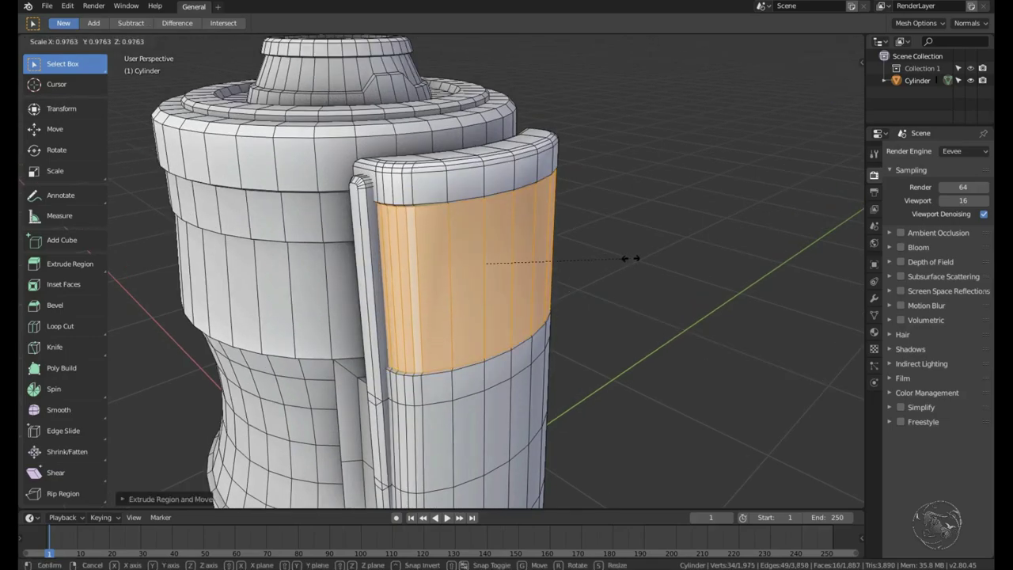
Mark the upper and lower handle edge loops sharp.
alt+shift+click(513, 200)
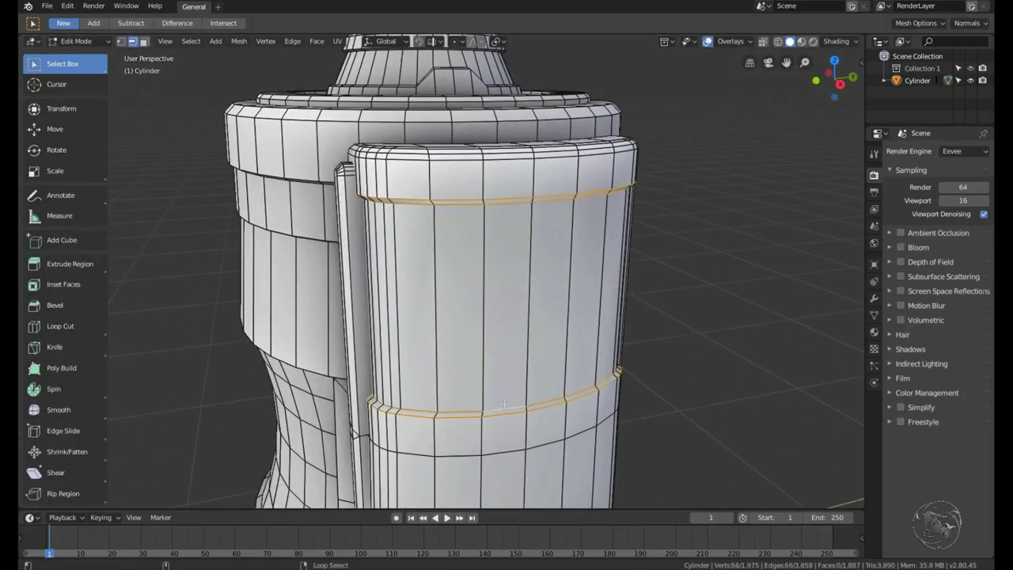
key(ctrl+e)
click(444, 468)
scroll(504, 404, down, 3)
scroll(387, 385, up, 6)
Add another edge loop and mark the selected loops sharp.
key(ctrl+r)
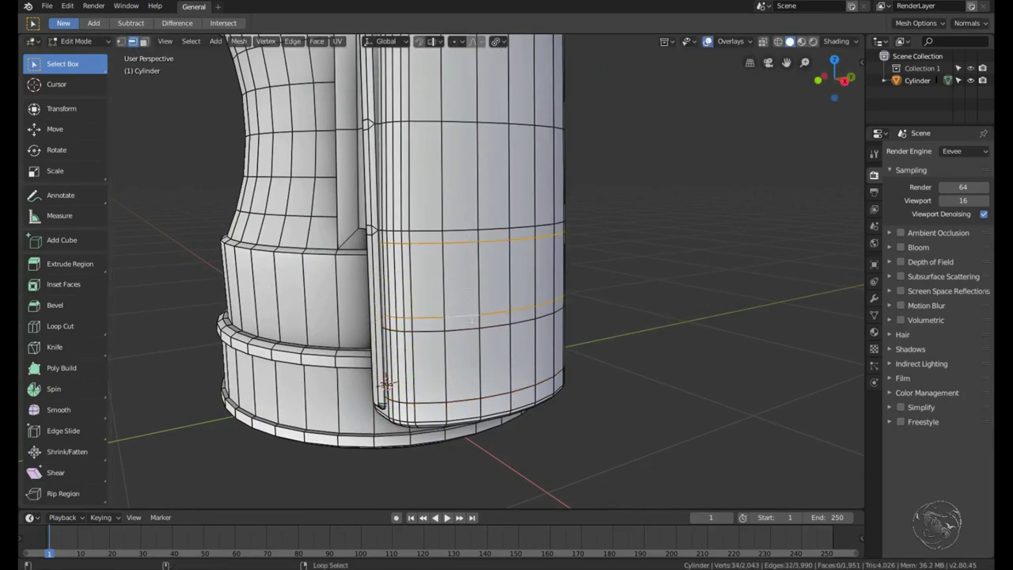
key(ctrl+e)
click(469, 351)
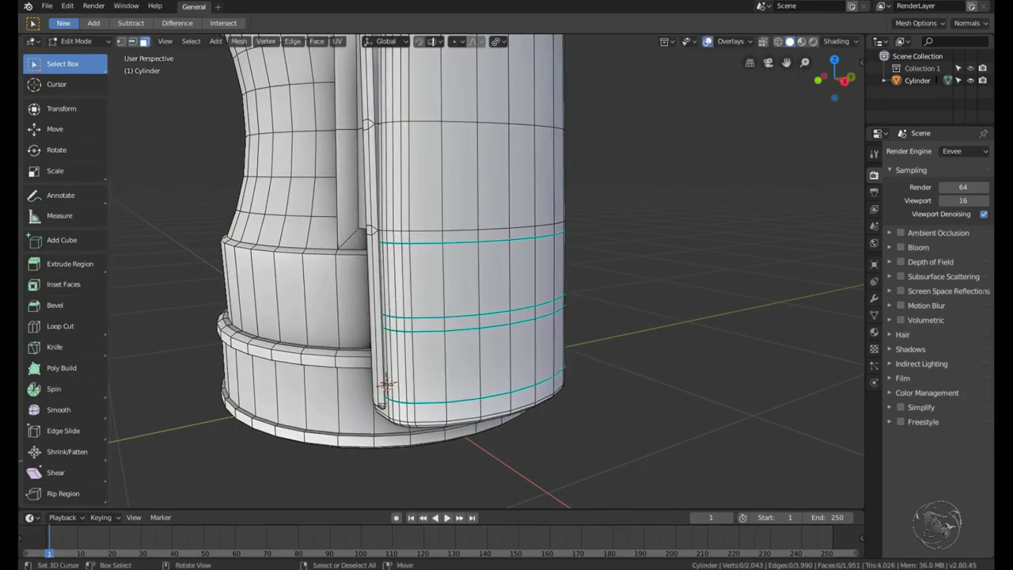
click(641, 355)
scroll(441, 227, down, 4)
mouse_move(441, 227)
middle_down()
mouse_move(464, 272)
mouse_move(522, 186)
middle_up()
scroll(464, 272, up, 5)
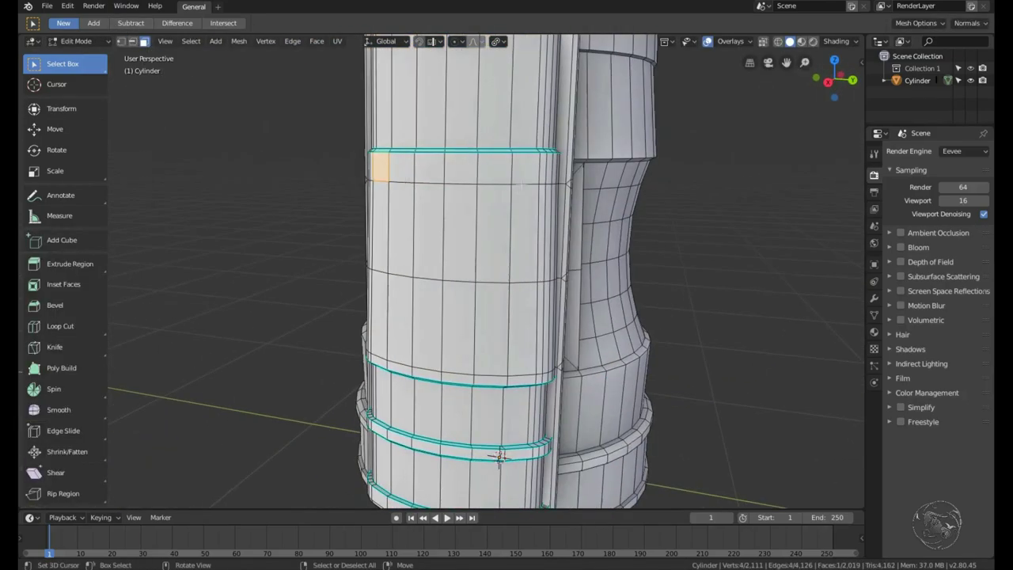
Extrude side faces into a raised panel, mark its border sharp, and reposition its top edge.
ctrl+click(548, 341)
middle_drag(548, 340, 448, 279)
middle_drag(500, 232, 429, 265)
key(e)
click(430, 264)
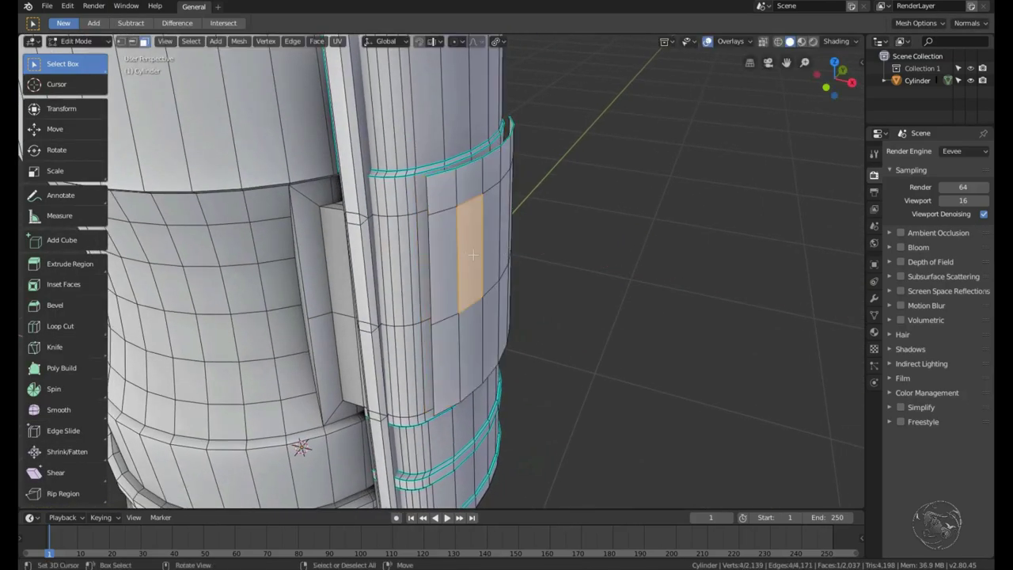
key(ctrl+e)
click(430, 264)
key(alt+a)
alt+click(419, 182)
mouse_move(394, 129)
middle_down()
mouse_move(419, 181)
mouse_move(475, 206)
middle_up()
click(417, 190)
Scale the whole raised panel and extrude it outward.
key(ctrl+l)
key(s)
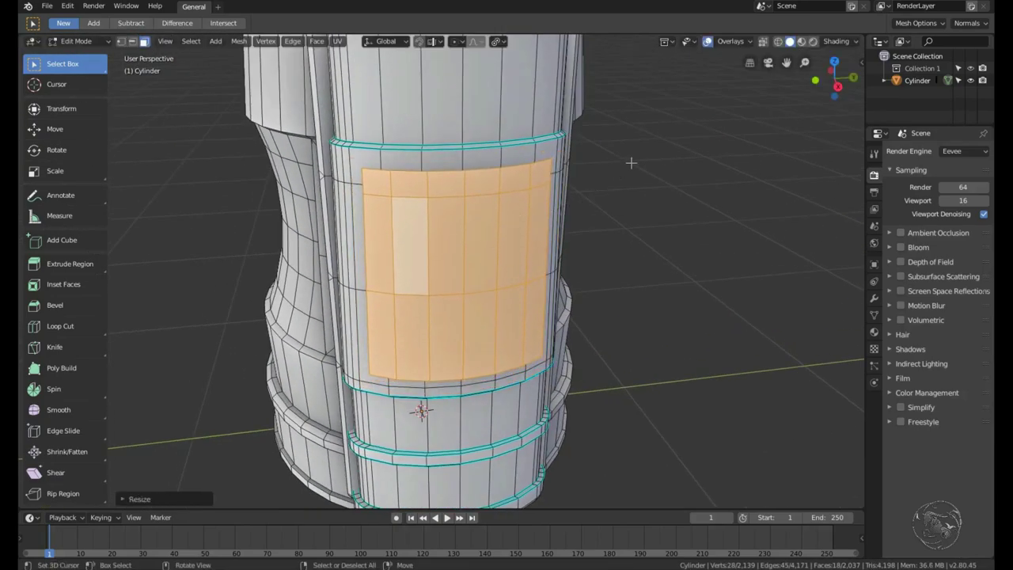
key(e)
click(631, 162)
middle_drag(631, 162, 565, 267)
key(alt+a)
Select the panel's border edges and mark them sharp.
middle_drag(423, 262, 529, 334)
ctrl+click(529, 190)
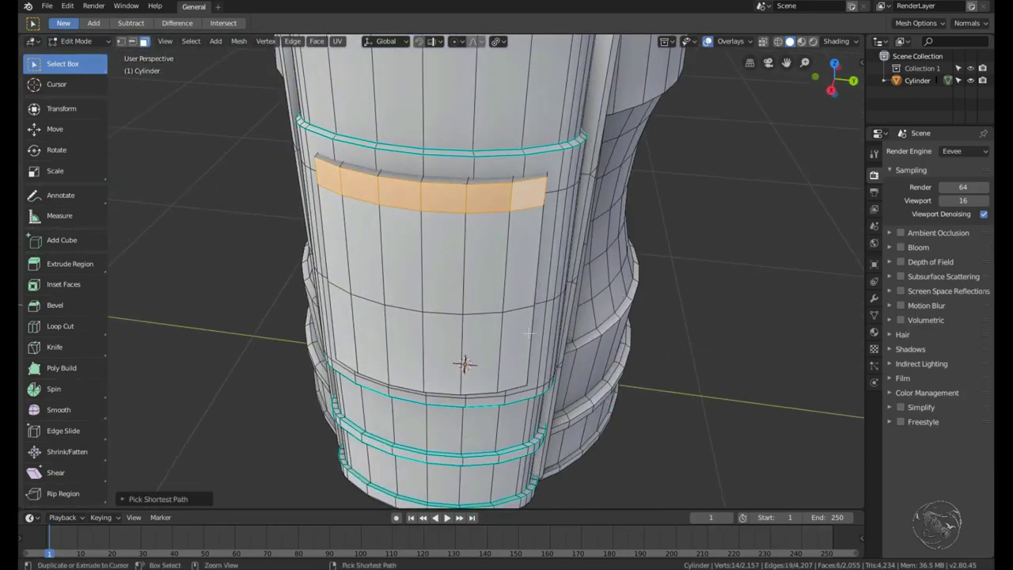
mouse_move(504, 261)
middle_down()
mouse_move(343, 331)
mouse_move(676, 222)
mouse_move(494, 436)
mouse_move(643, 409)
mouse_move(597, 338)
mouse_move(420, 380)
middle_up()
key(2)
key(Escape)
key(ctrl+e)
click(340, 372)
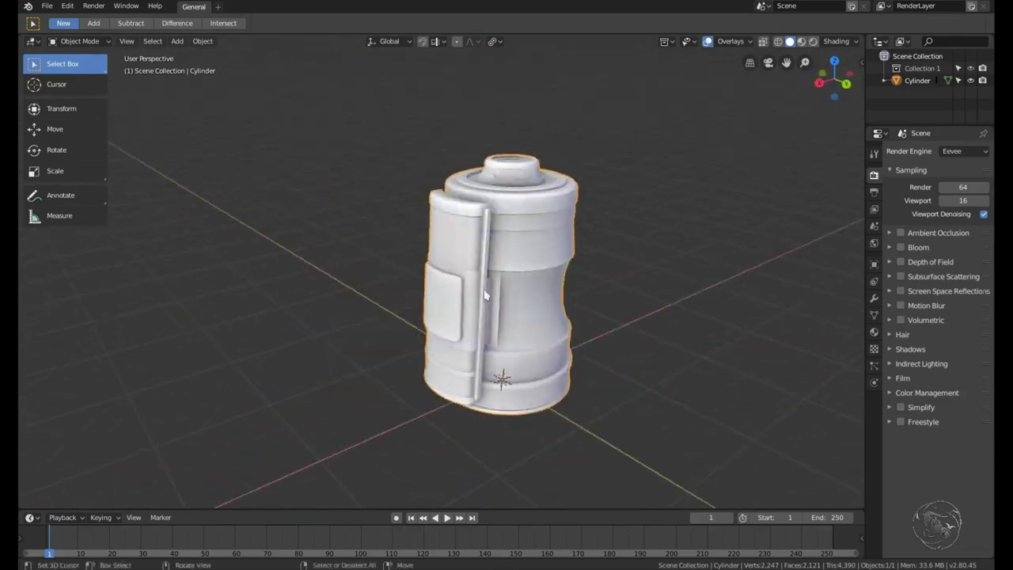
middle_drag(486, 295, 474, 294)
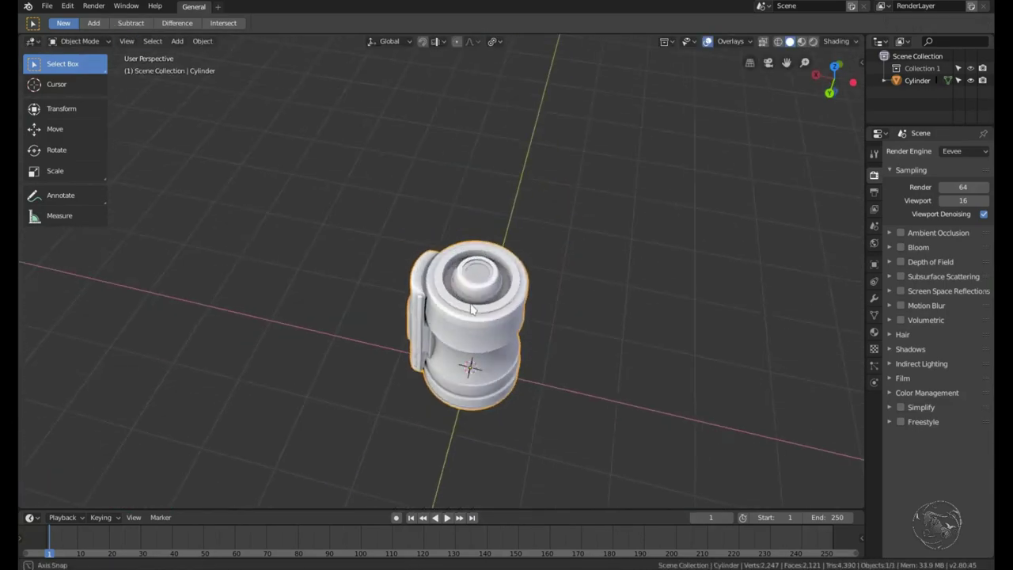
click(831, 46)
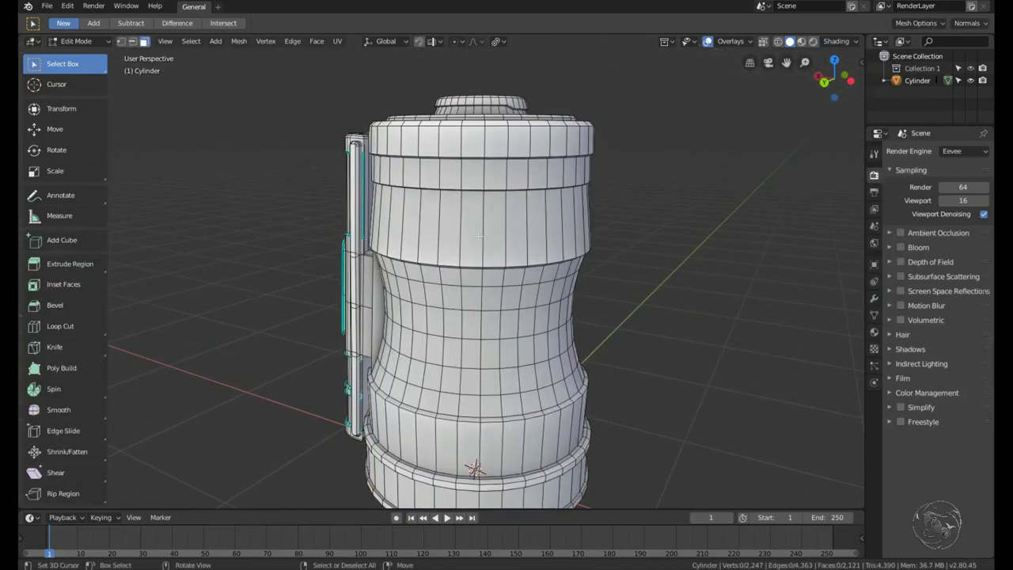
Loop-cut the upper band and dissolve the unwanted edge loops.
click(493, 237)
middle_drag(493, 236, 479, 287)
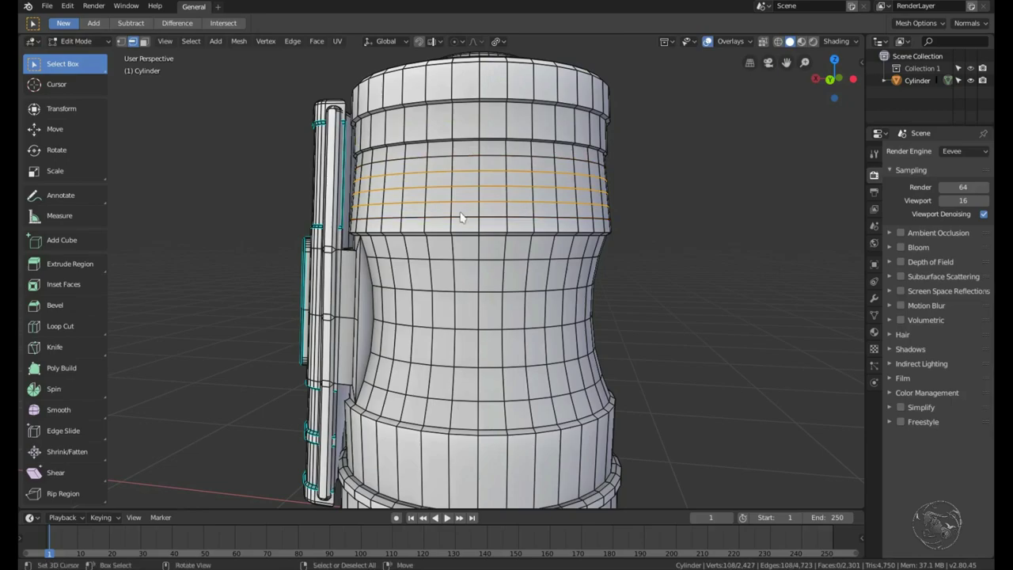
key(ctrl+x)
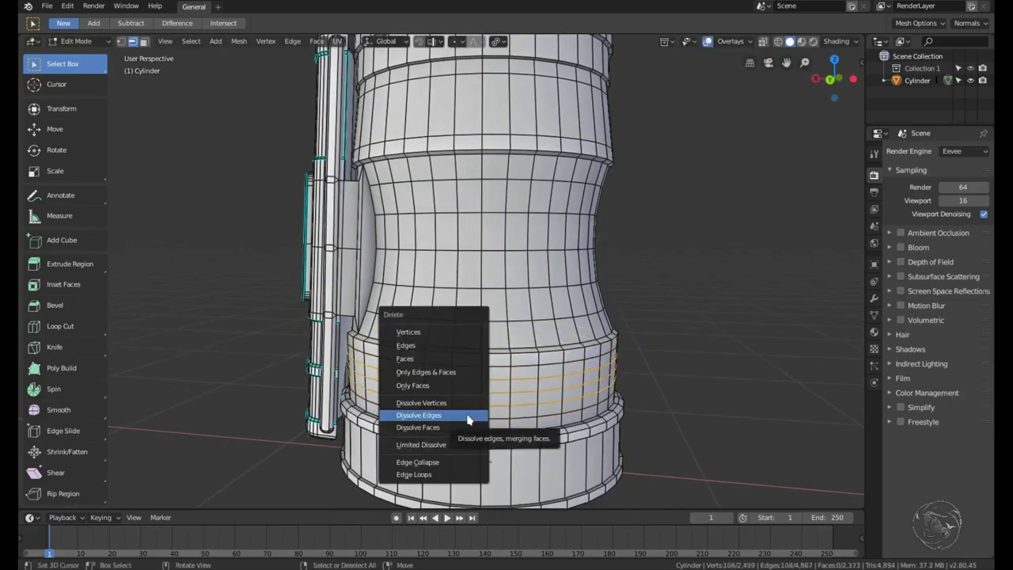
click(468, 420)
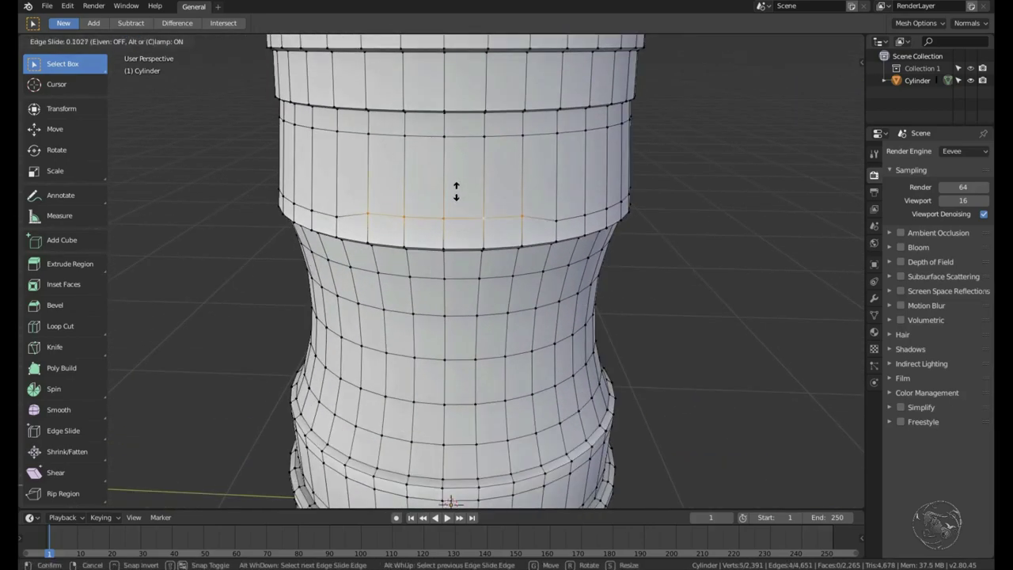
Slide the selected edges along the band into an angular notch.
click(497, 155)
scroll(498, 156, down, 5)
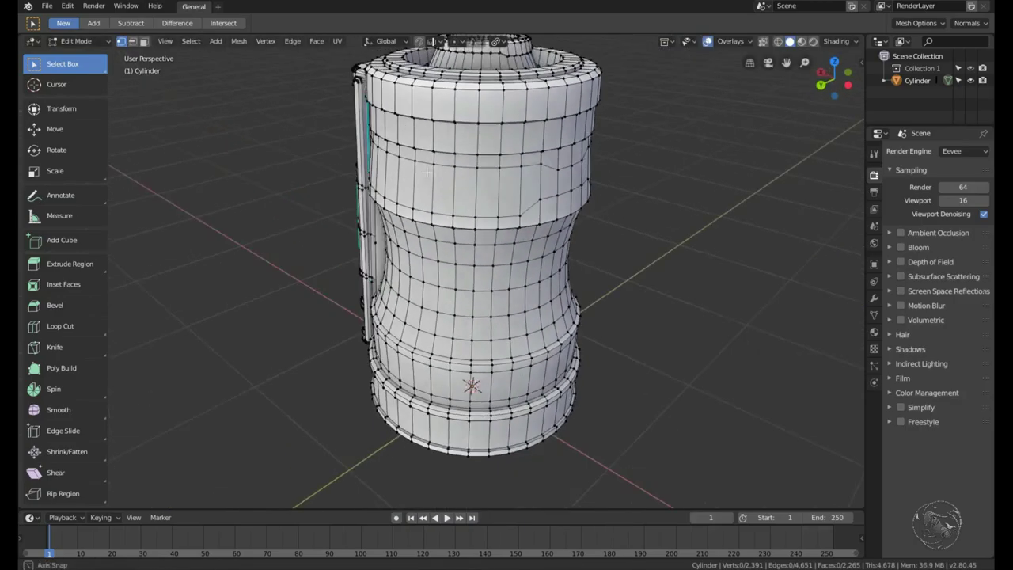
middle_drag(498, 155, 433, 317)
scroll(434, 317, up, 3)
scroll(460, 167, down, 3)
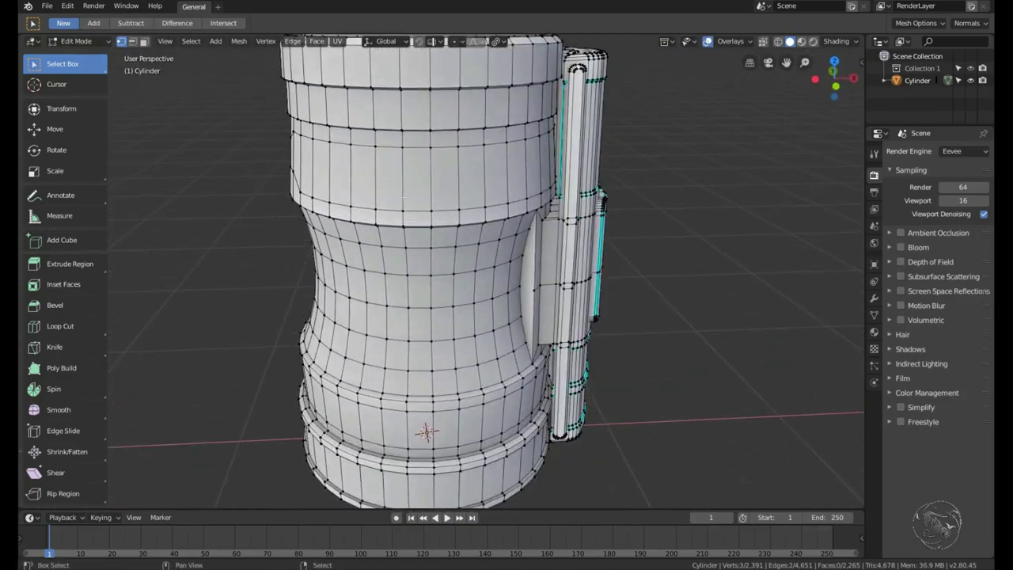
scroll(460, 167, up, 4)
key(g)
key(g)
click(459, 167)
scroll(460, 167, down, 2)
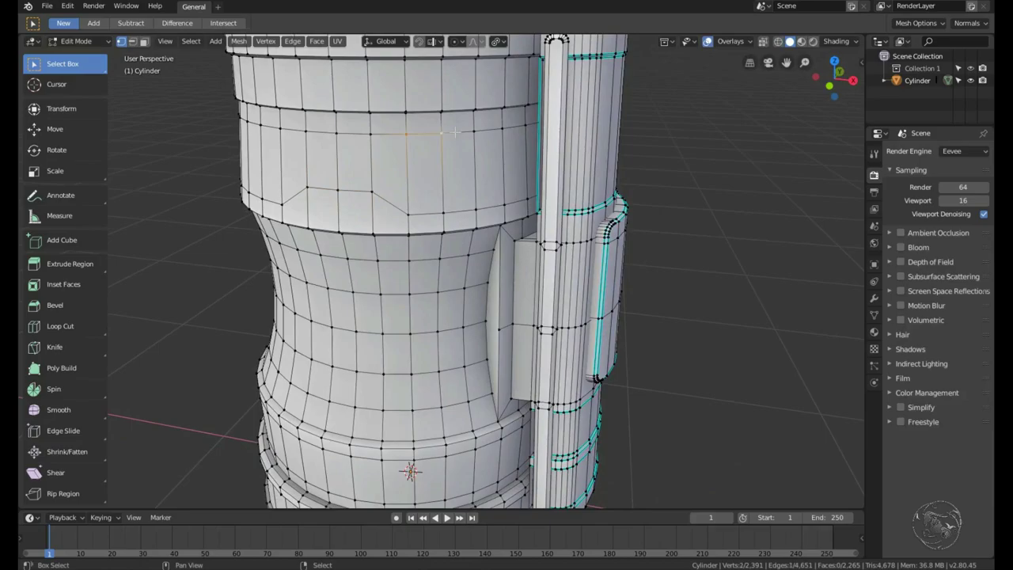
middle_drag(460, 166, 485, 204)
scroll(485, 205, up, 2)
scroll(484, 204, up, 2)
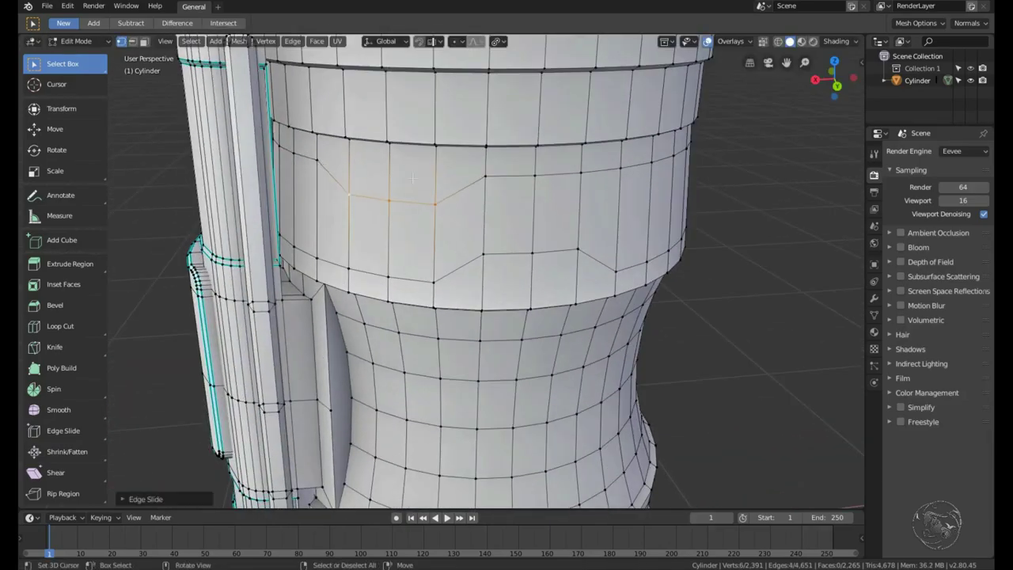
Select the face band between the new loops.
key(2)
key(3)
middle_drag(518, 175, 586, 194)
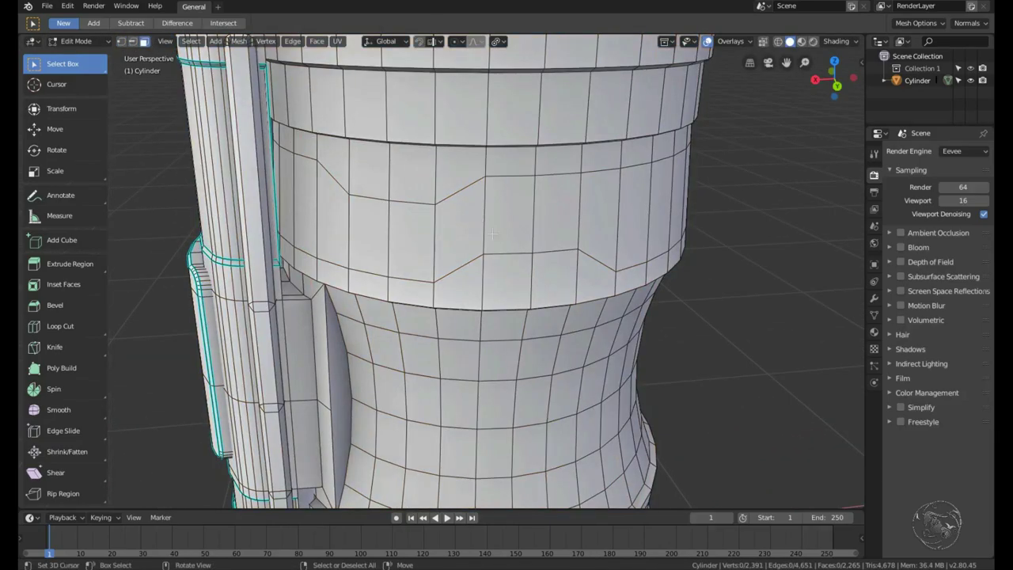
alt+click(604, 197)
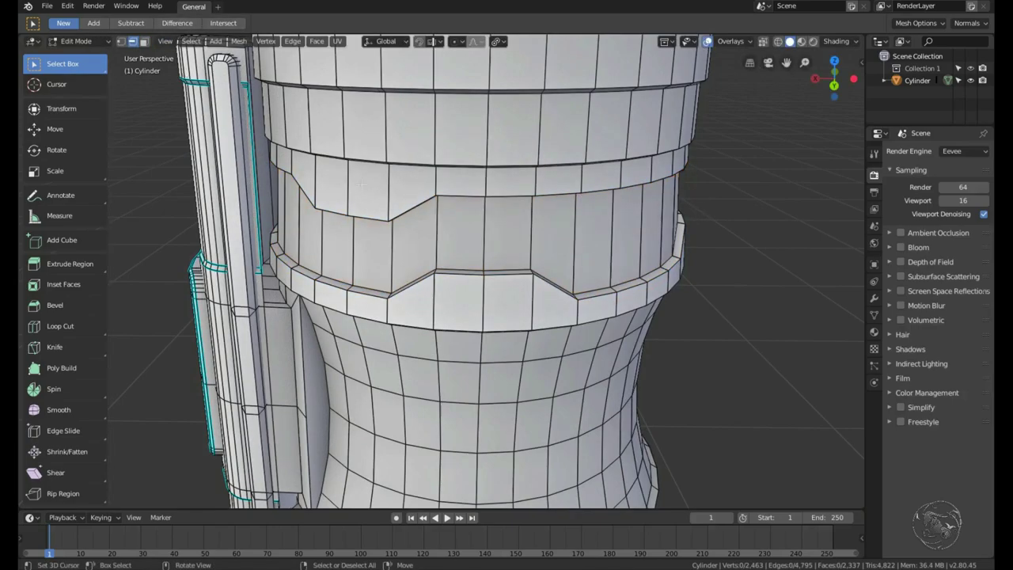
scroll(690, 215, up, 2)
scroll(690, 214, up, 2)
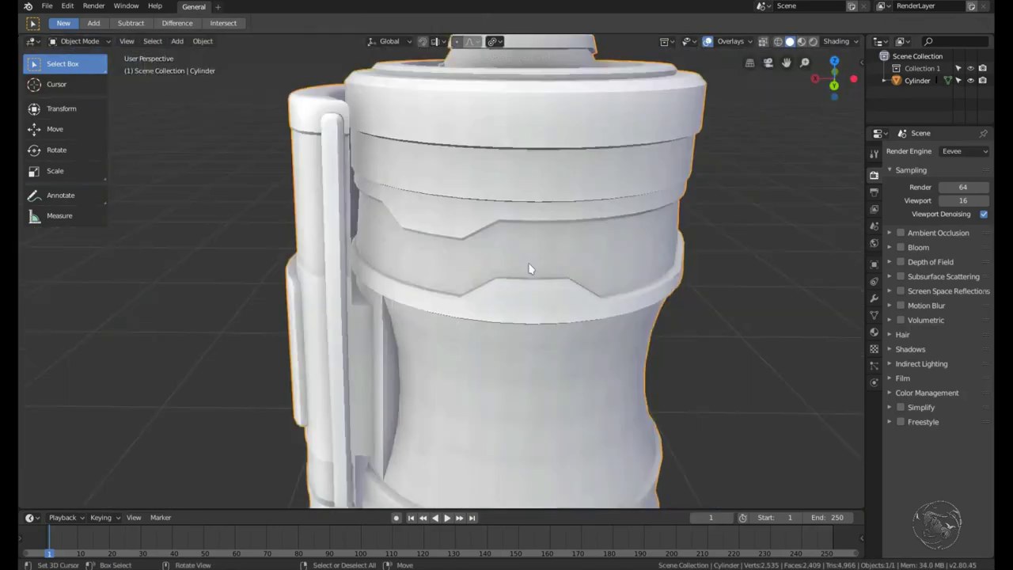
In Edit Mode, pick a shortest-path run of lower-band edges and slide it into a notch.
scroll(377, 271, down, 5)
key(Tab)
scroll(480, 279, down, 2)
scroll(486, 272, up, 3)
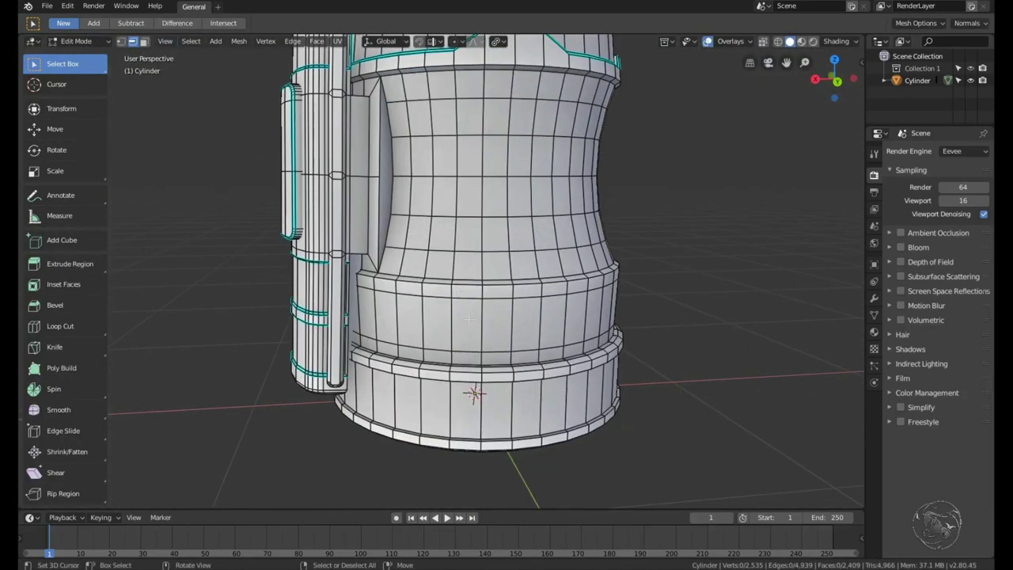
mouse_move(335, 282)
middle_down()
mouse_move(493, 287)
mouse_move(443, 293)
mouse_move(388, 280)
middle_up()
ctrl+click(493, 287)
scroll(492, 286, up, 2)
click(498, 299)
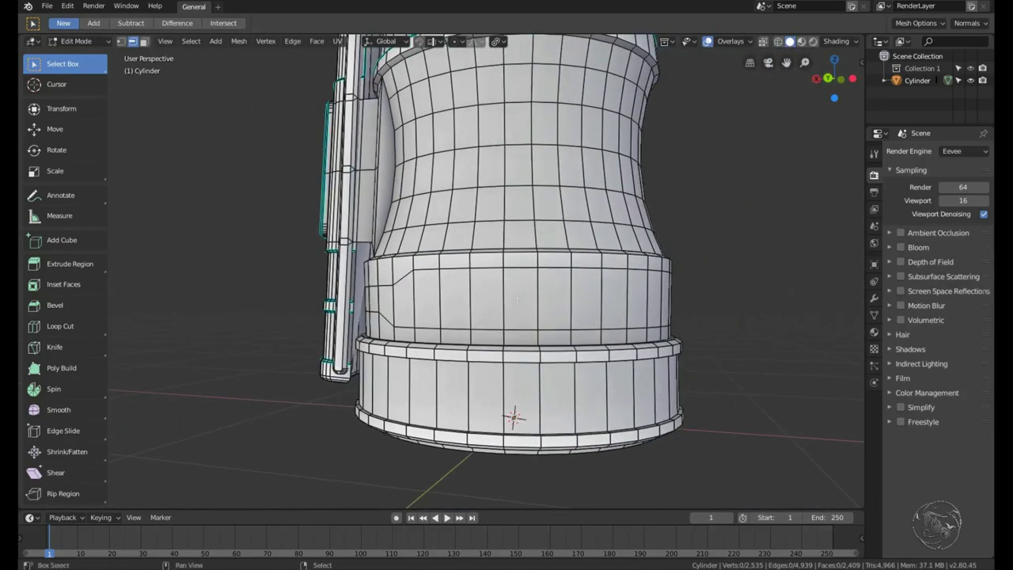
scroll(387, 280, down, 1)
scroll(439, 345, up, 1)
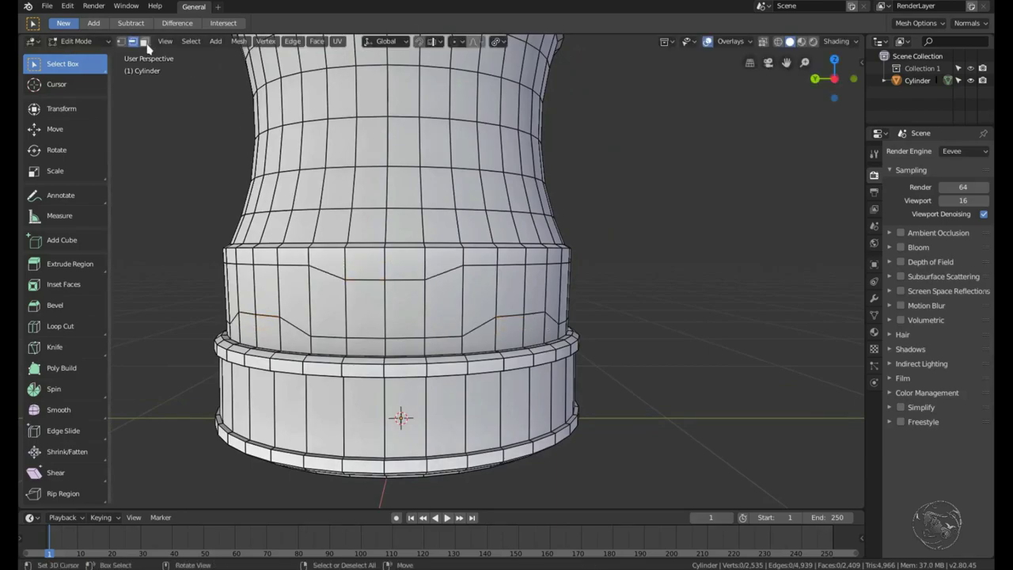
Extrude the lower face band and scale it inward into a recess.
middle_drag(333, 261, 464, 388)
key(e)
click(656, 321)
key(s)
click(645, 317)
key(alt+a)
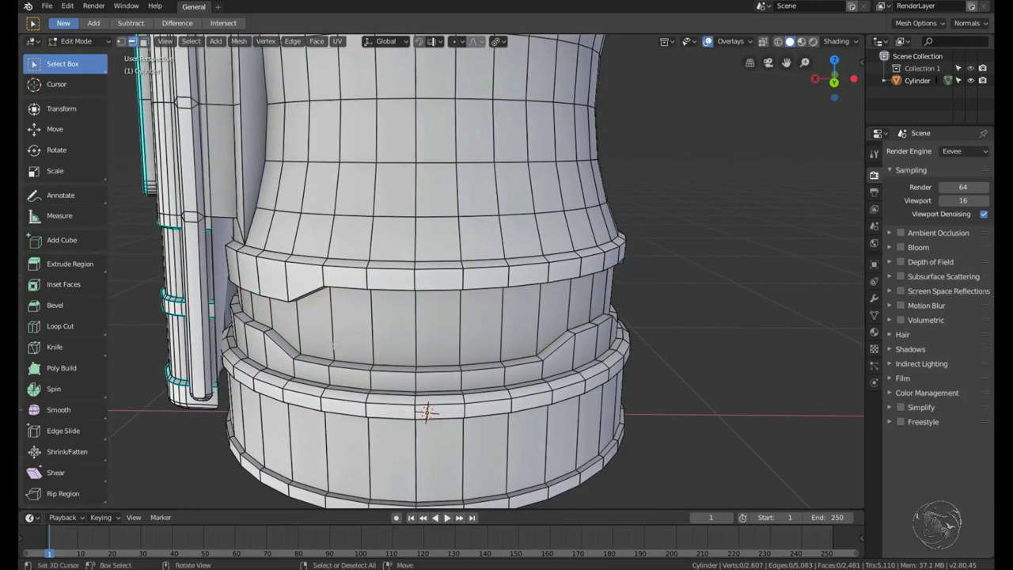
Add loop cuts across the top ring band.
scroll(601, 342, down, 5)
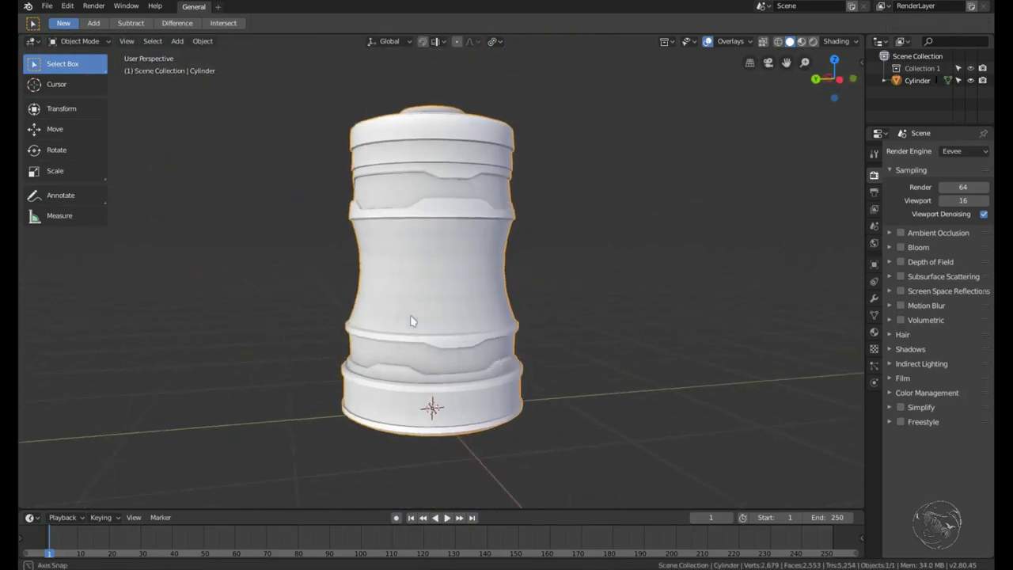
middle_drag(411, 316, 498, 328)
key(alt+a)
scroll(498, 328, up, 6)
key(ctrl+r)
scroll(362, 225, up, 2)
click(363, 224)
scroll(316, 316, down, 3)
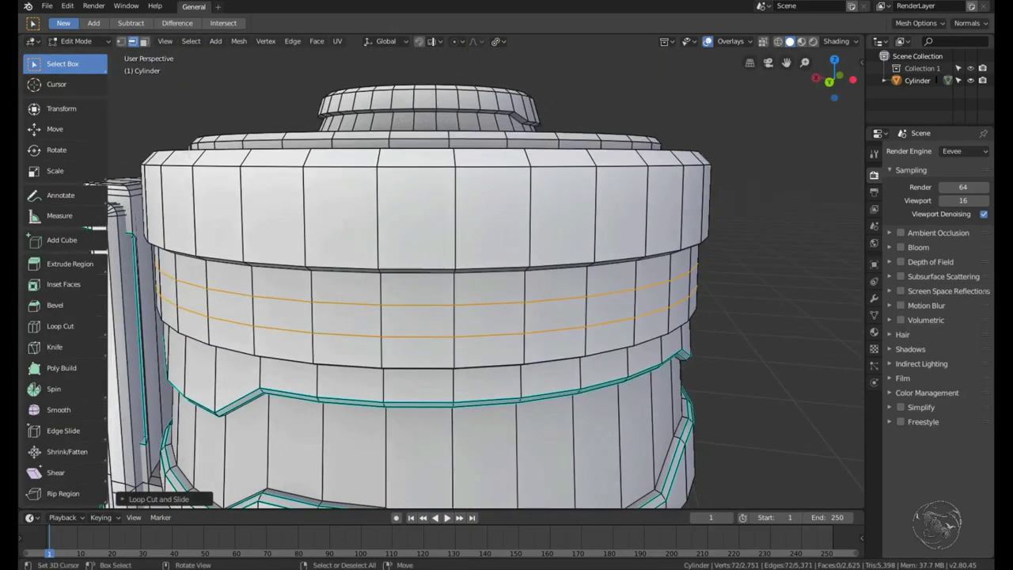
Bevel the ring's edge loops and scale a top face loop along Z.
click(133, 44)
scroll(293, 303, up, 2)
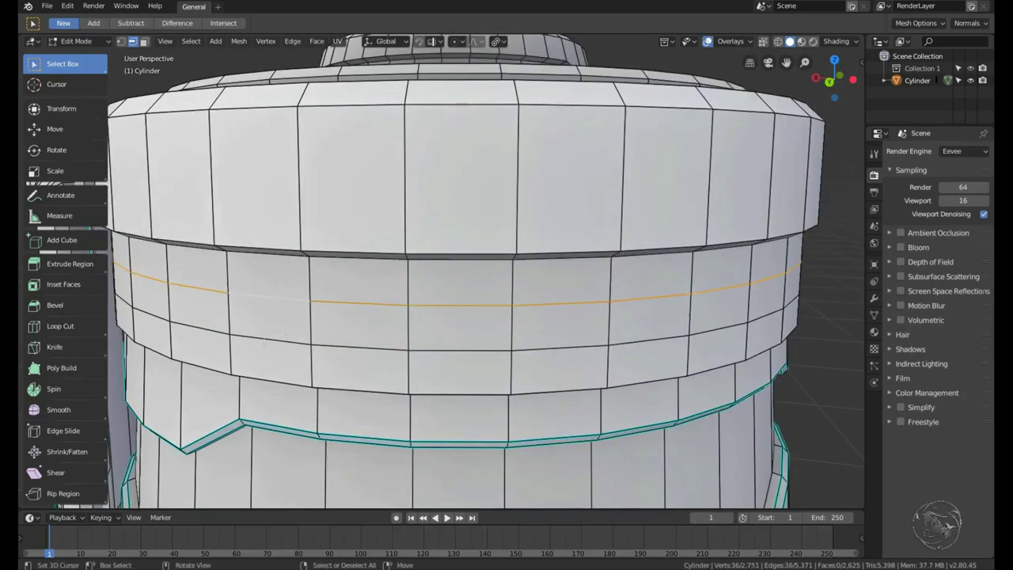
click(435, 357)
key(alt+a)
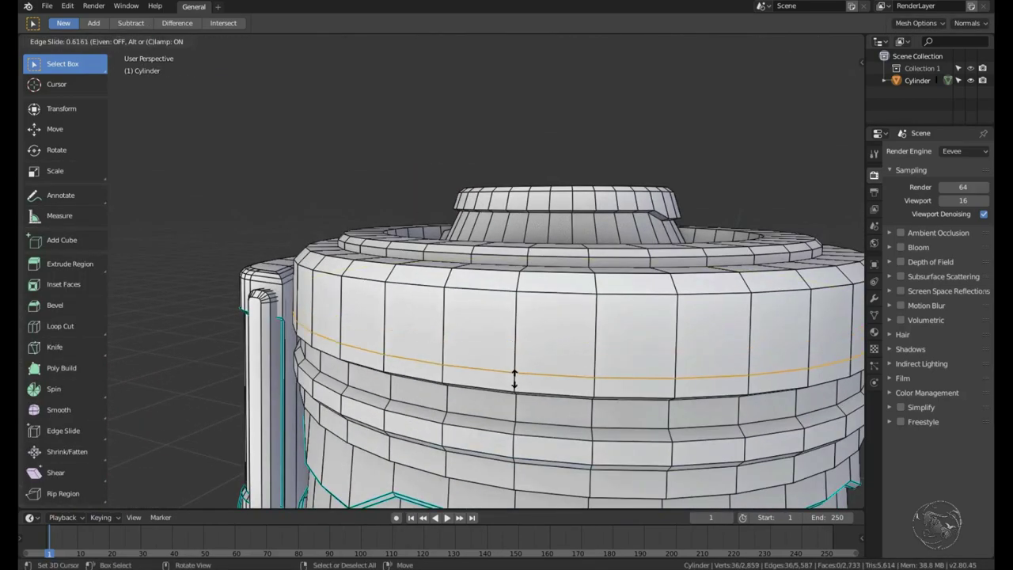
click(515, 380)
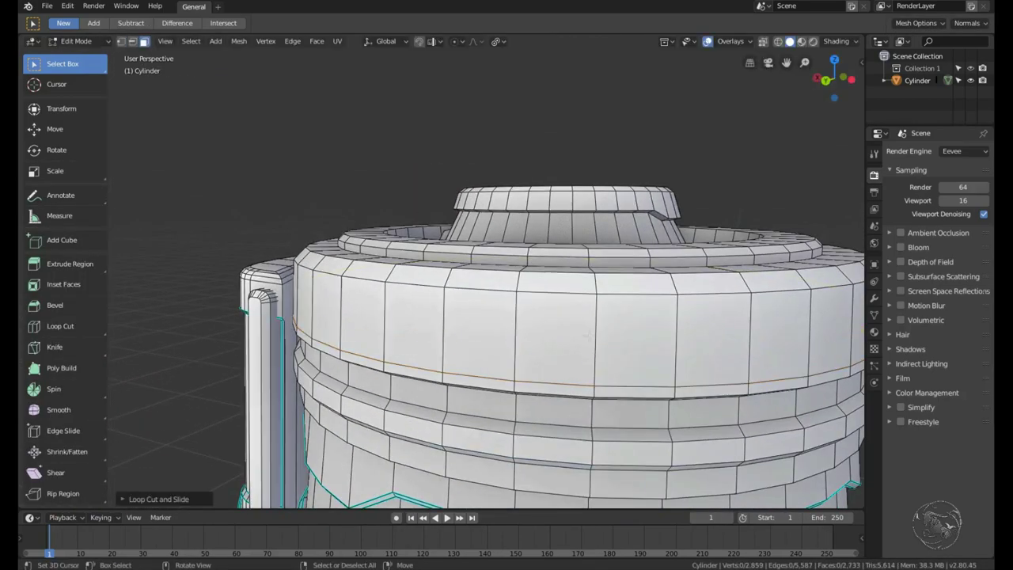
alt+click(514, 322)
key(s)
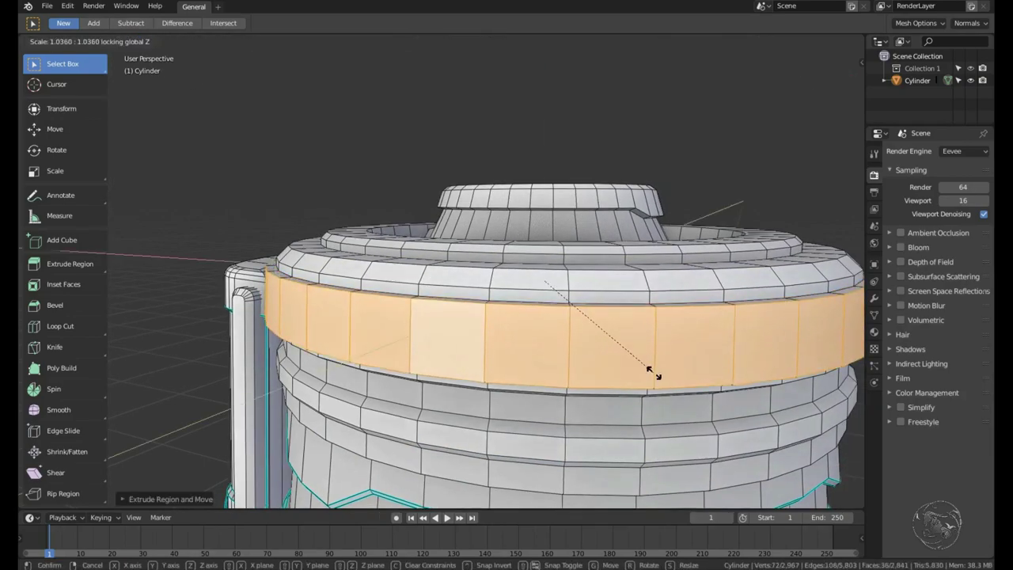
key(z)
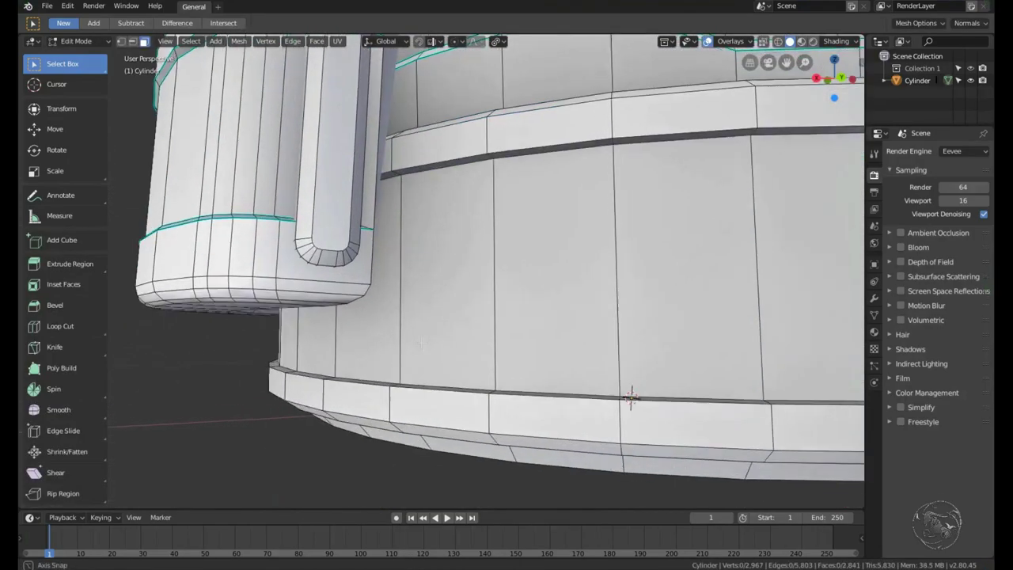
Add an edge loop near the base and bevel the lower base loops.
key(ctrl+r)
click(468, 316)
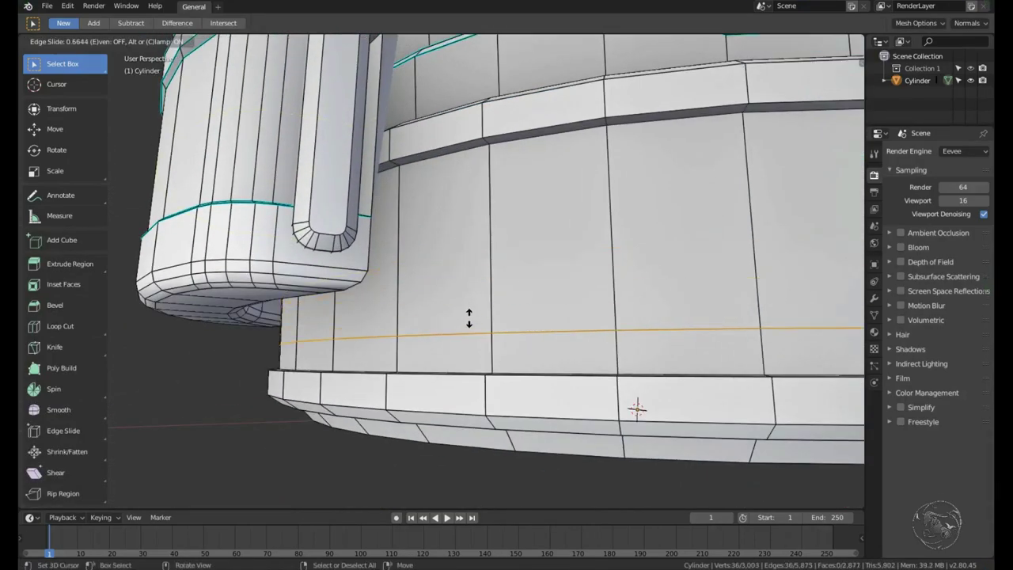
click(500, 263)
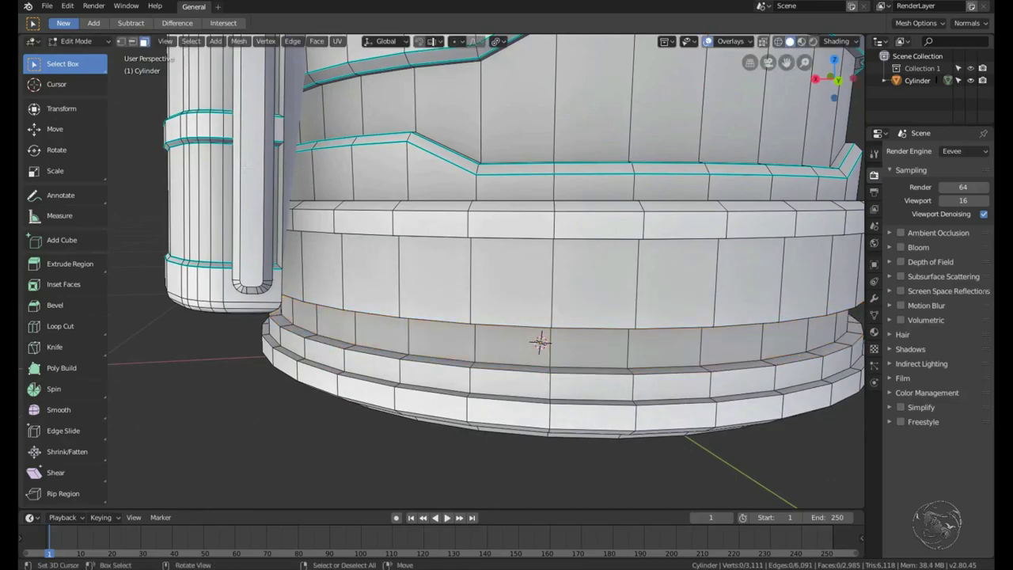
alt+click(540, 342)
alt+shift+click(541, 344)
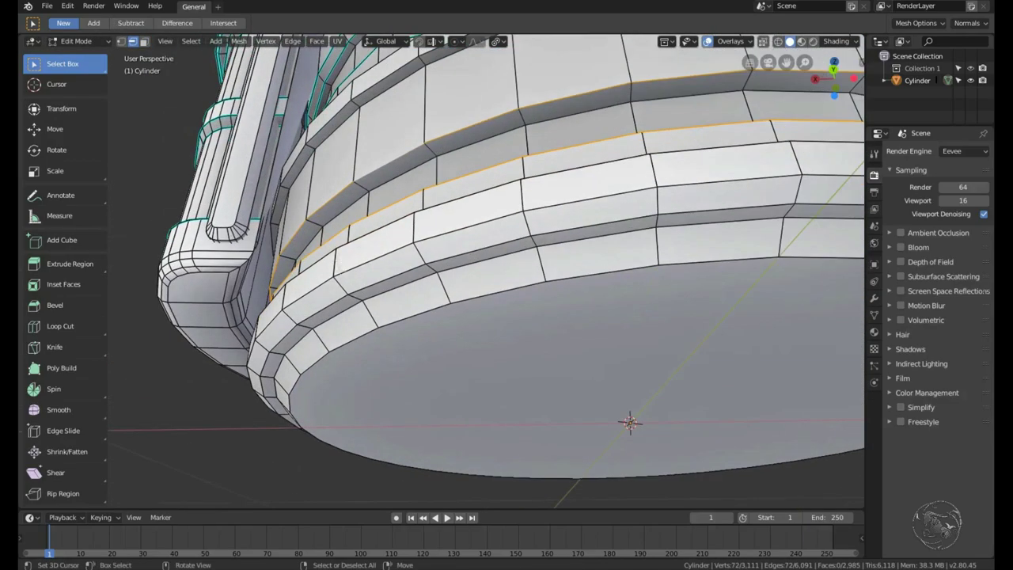
middle_drag(629, 422, 672, 301)
key(ctrl+b)
click(381, 404)
alt+click(373, 413)
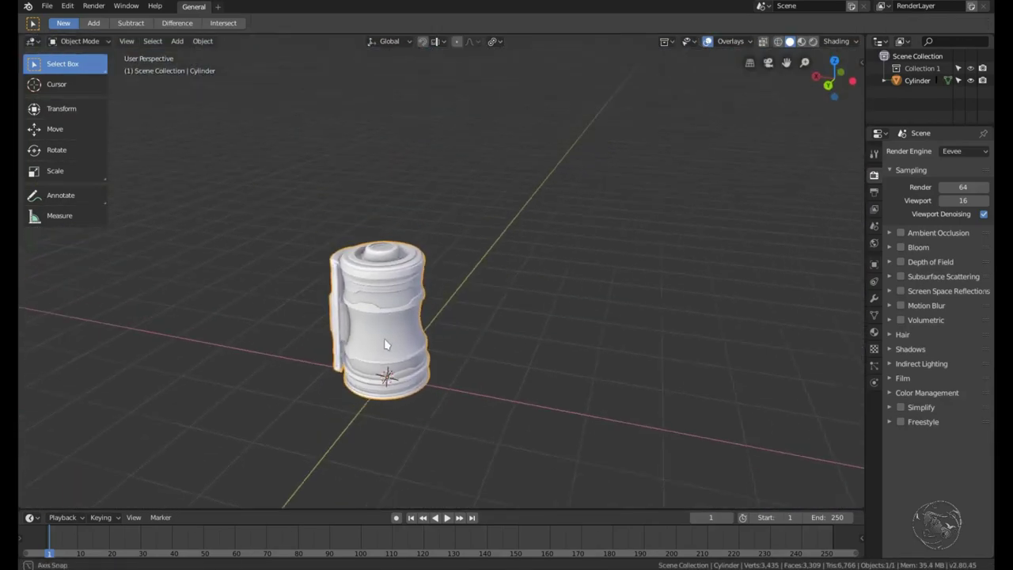
Dissolve the side panel's unwanted edges and bevel its border into rounded corners.
mouse_move(457, 349)
middle_down()
mouse_move(333, 317)
mouse_move(646, 272)
middle_up()
click(198, 293)
scroll(317, 289, up, 2)
key(g)
key(x)
key(Escape)
key(ctrl+e)
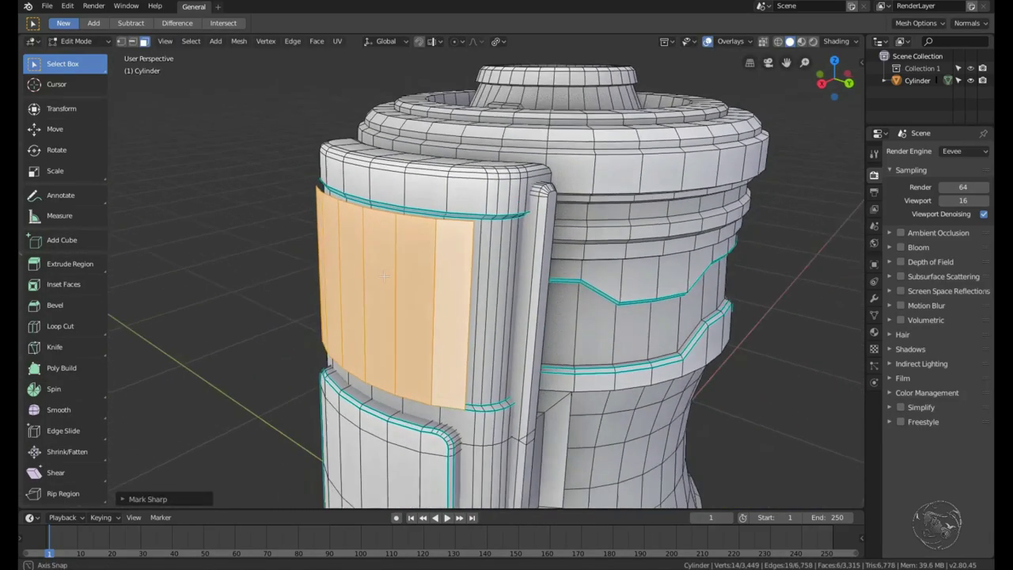
key(x)
click(646, 272)
key(ctrl+l)
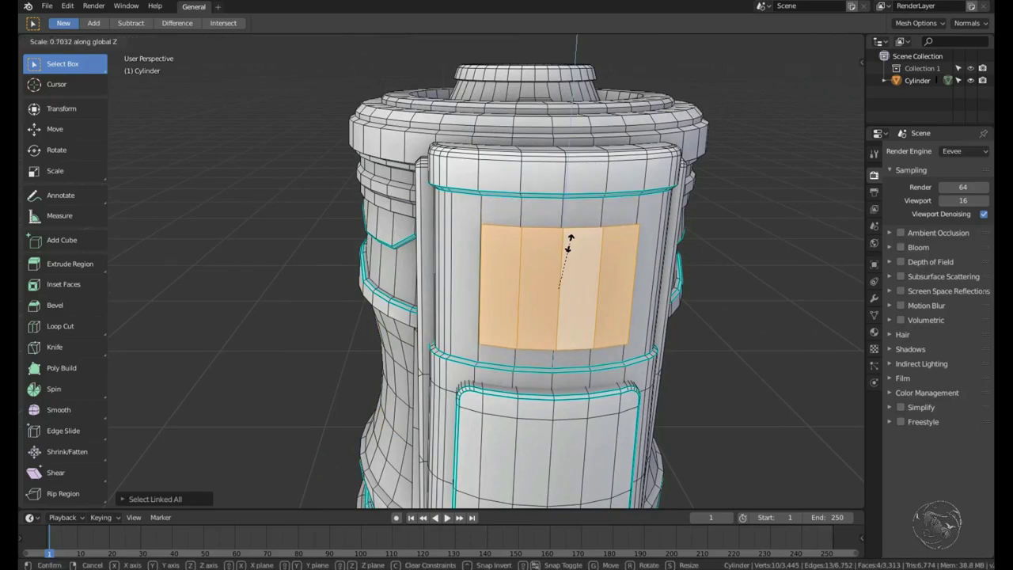
scroll(590, 241, up, 3)
key(ctrl+b)
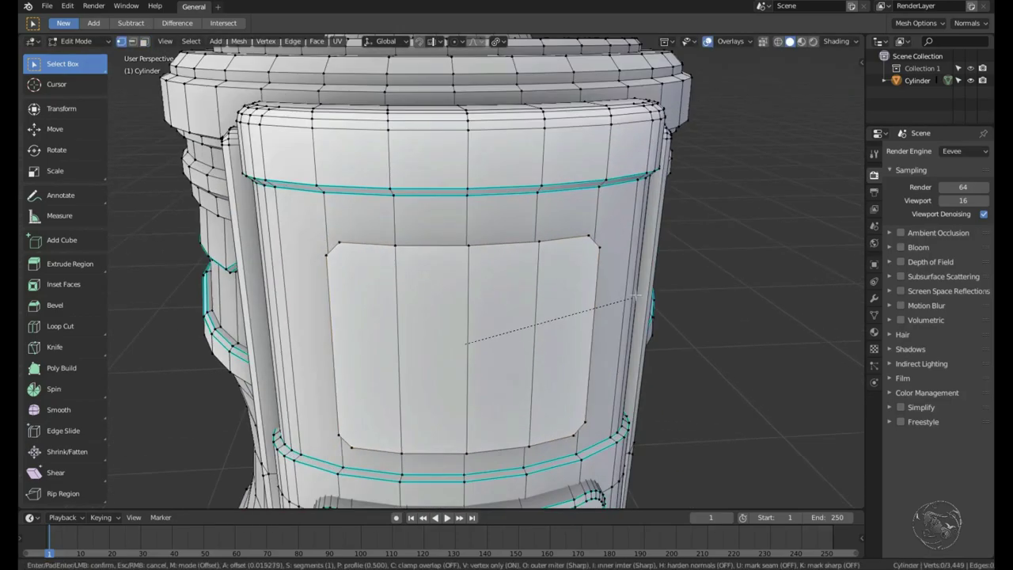
Move the panel's border edges about 3 cm along X in edge select mode.
click(131, 41)
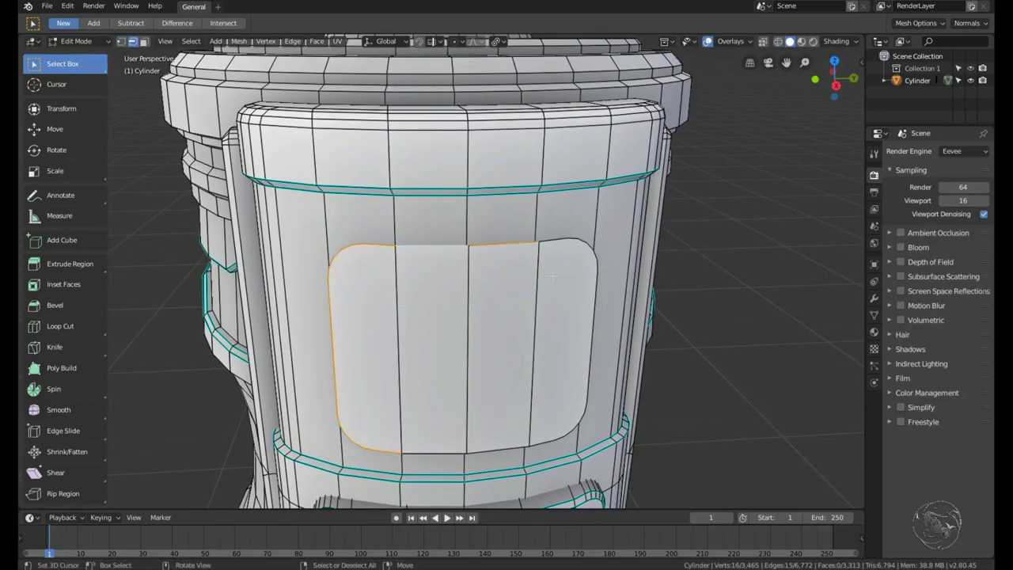
middle_drag(475, 404, 567, 300)
key(g)
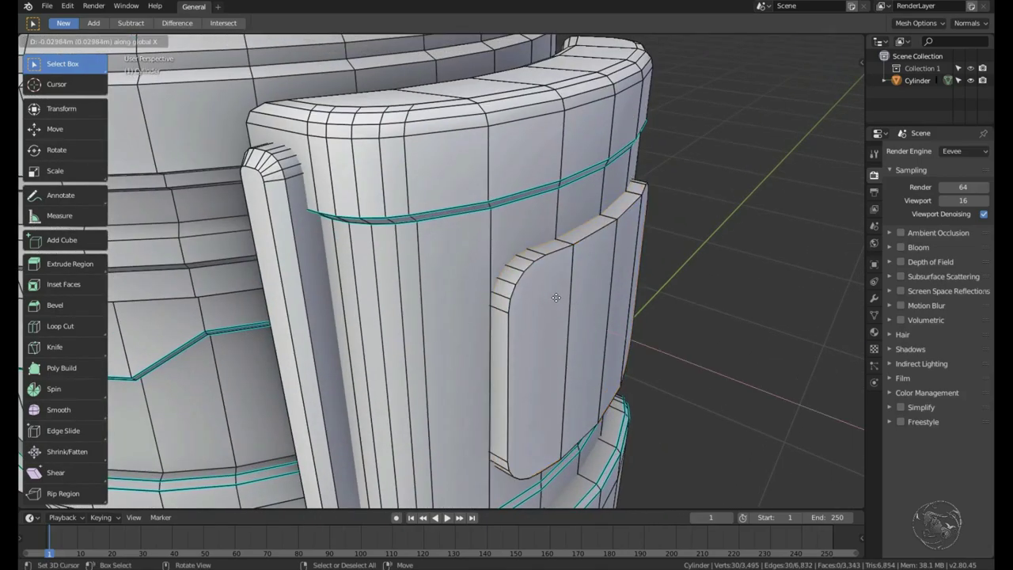
middle_drag(598, 242, 538, 266)
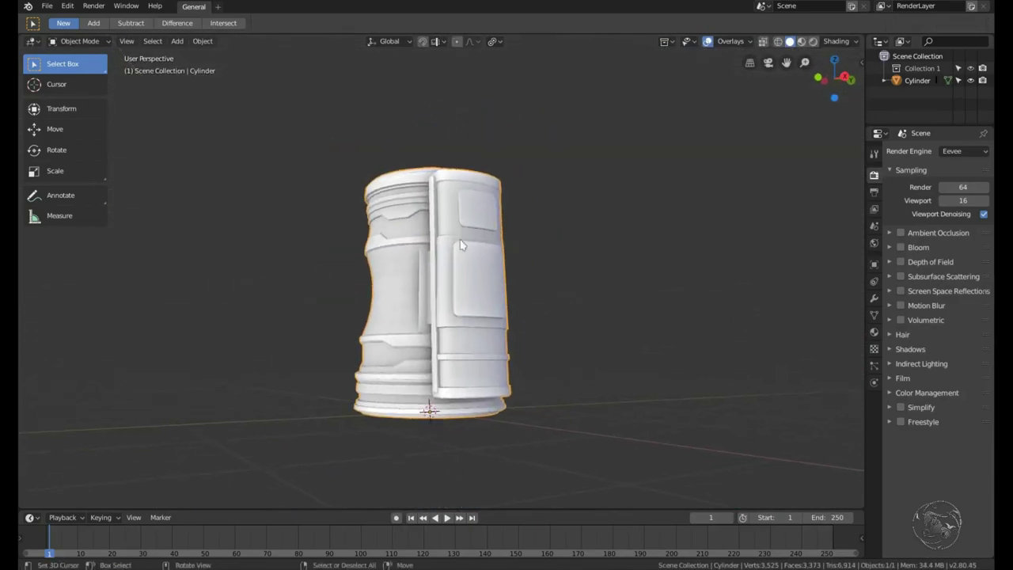
Select a strip of the upper panel in wireframe and move it along Y.
middle_drag(393, 229, 471, 245)
click(471, 244)
key(ctrl+l)
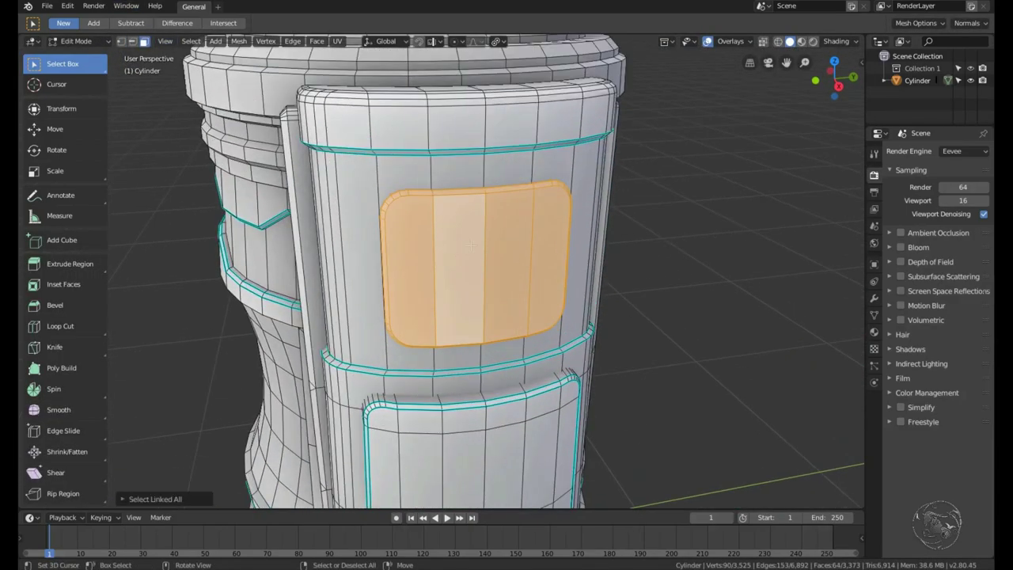
click(419, 194)
key(c)
middle_drag(577, 193, 554, 277)
key(z)
click(556, 344)
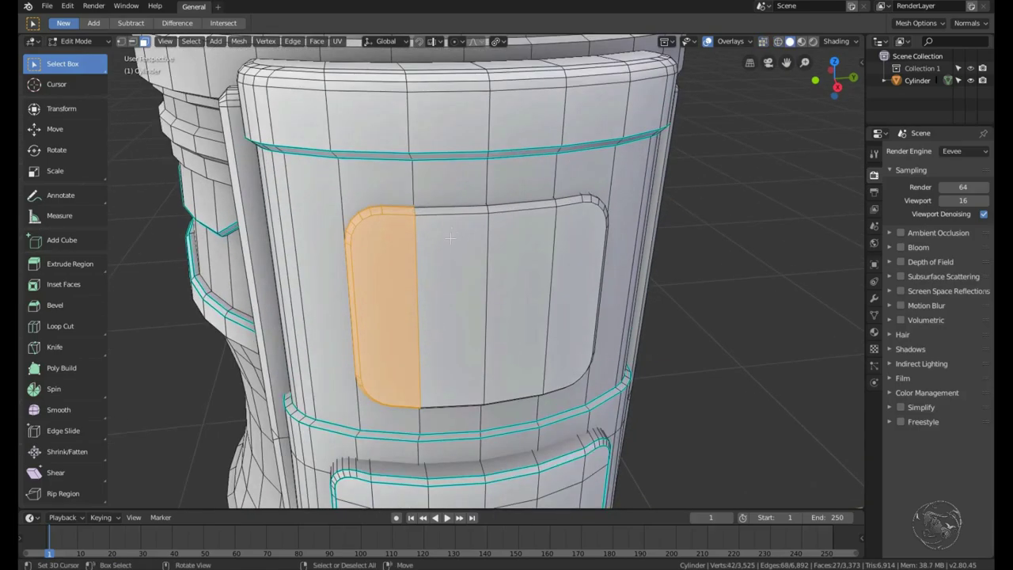
key(g)
key(y)
Isolate the panel's extra vertical edges and dissolve them.
click(430, 241)
click(435, 259)
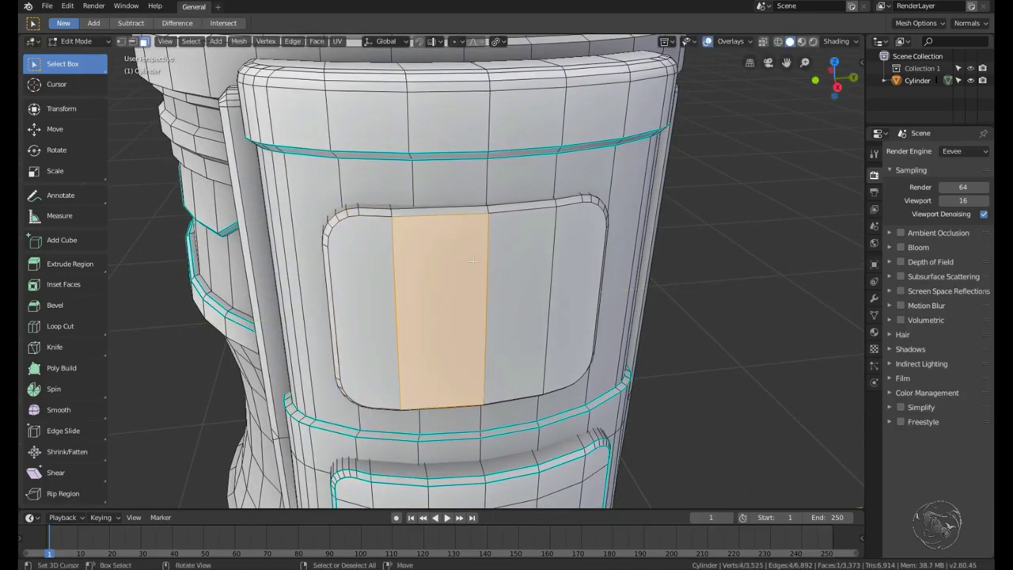
key(ctrl+l)
key(shift+z)
middle_drag(488, 204, 376, 311)
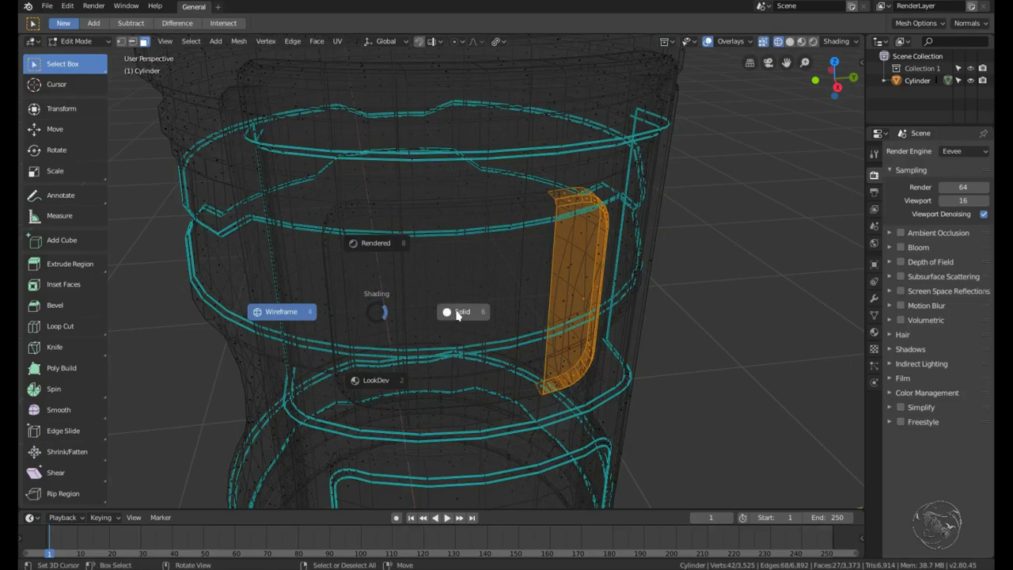
click(458, 314)
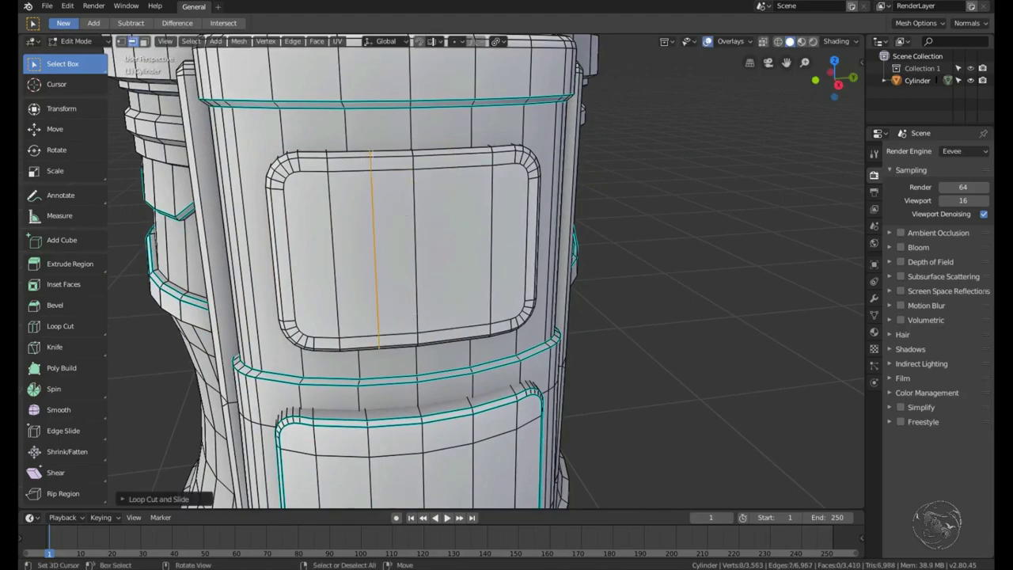
key(x)
click(399, 183)
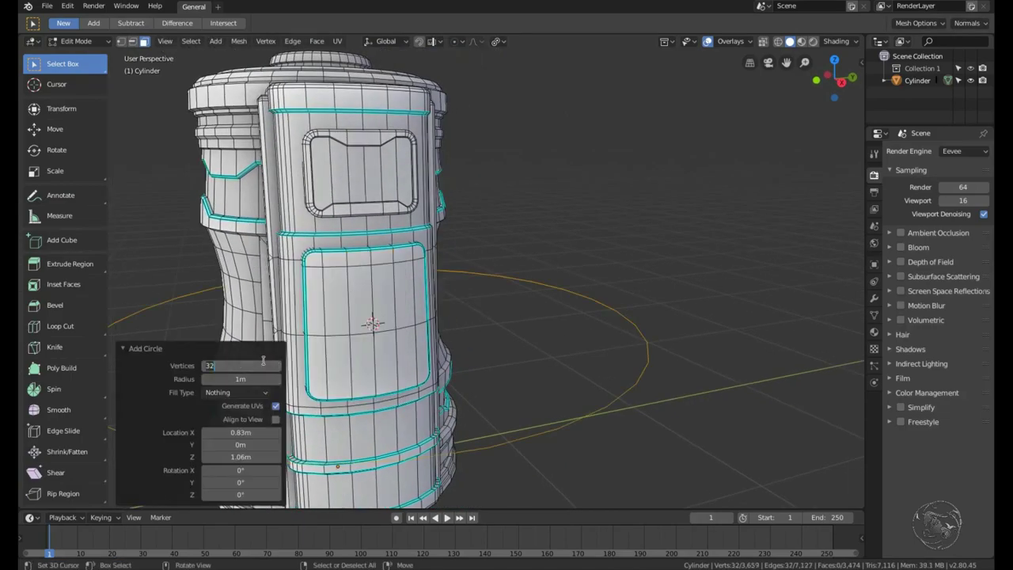
Slide the new circle along X onto the lower panel, undoing a premature disc extrusion.
middle_drag(396, 261, 443, 237)
key(g)
key(x)
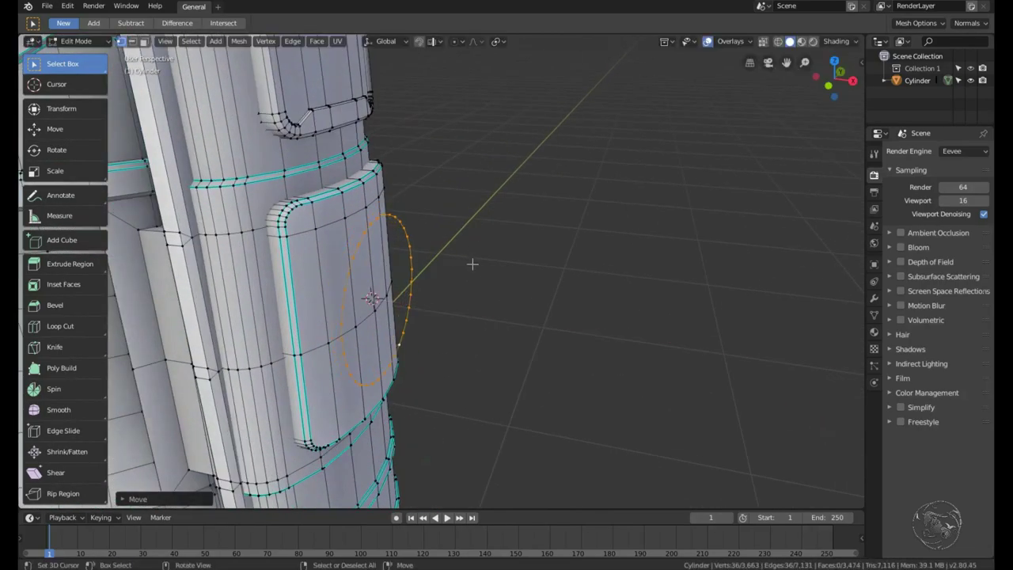
key(KP_1)
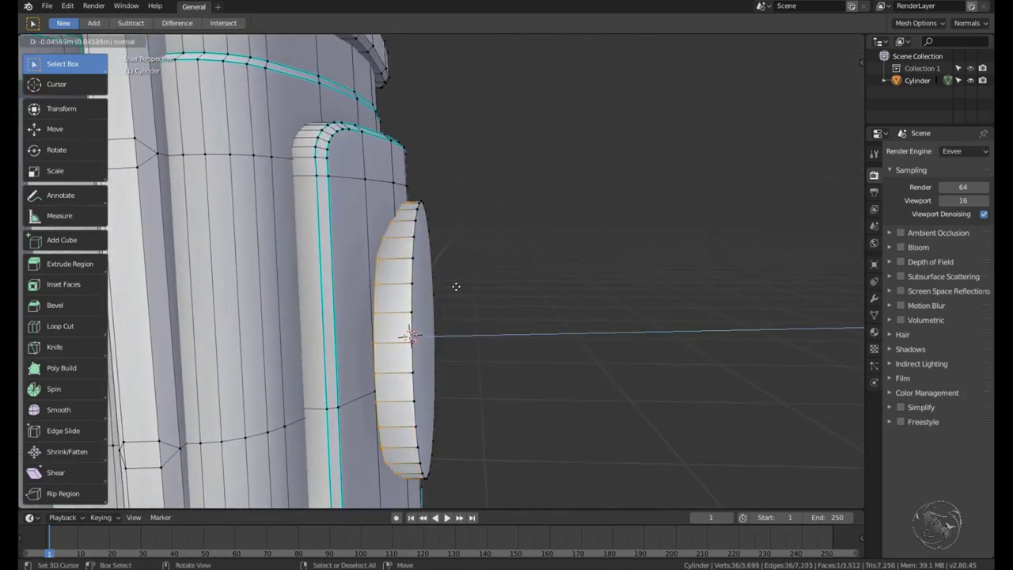
key(ctrl+z)
middle_drag(430, 279, 451, 285)
Extrude the disc face and add a scaled edge loop around its rim.
key(e)
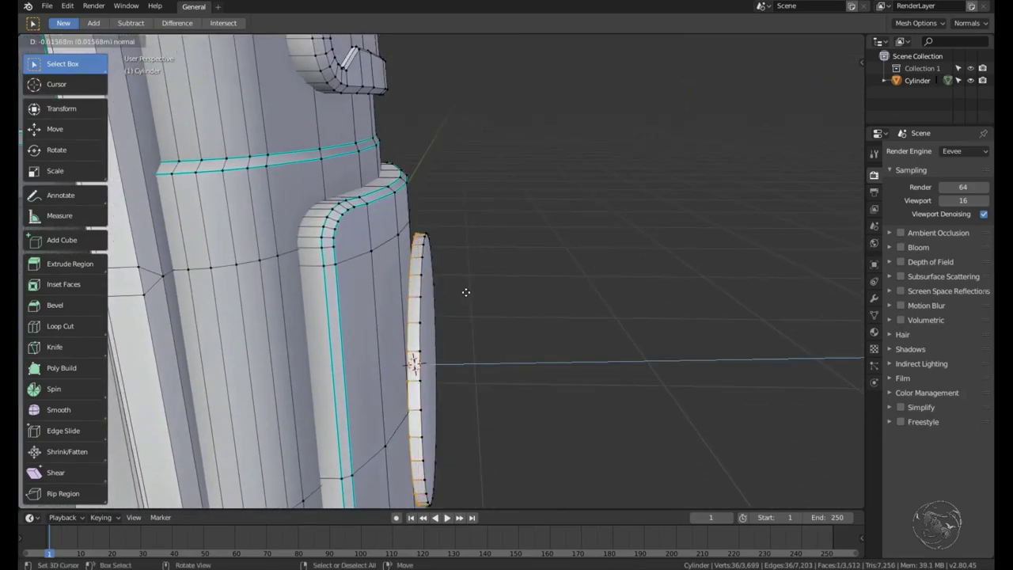
right_click(407, 241)
click(407, 241)
scroll(433, 327, up, 5)
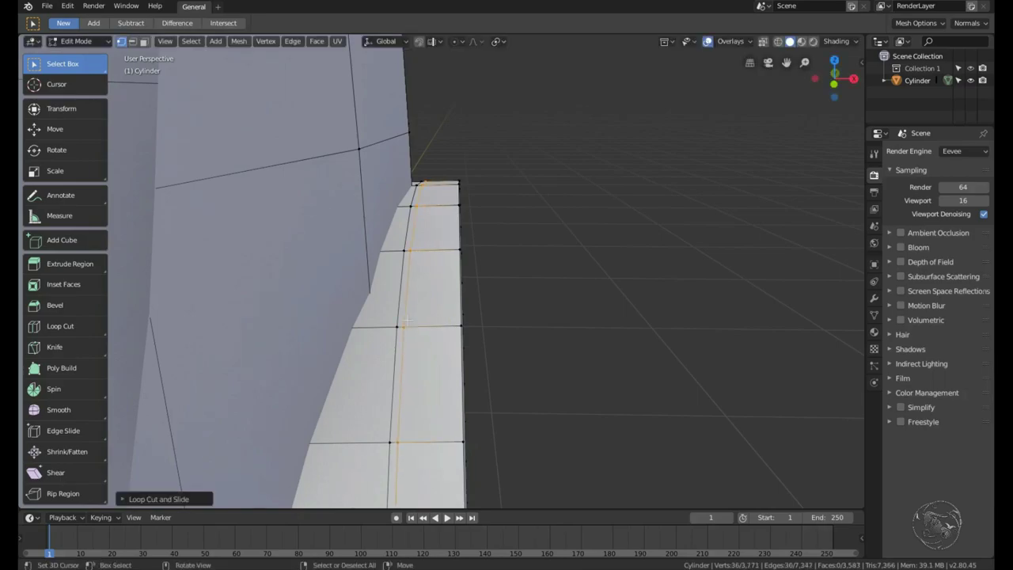
scroll(377, 351, down, 5)
click(356, 317)
scroll(506, 228, down, 2)
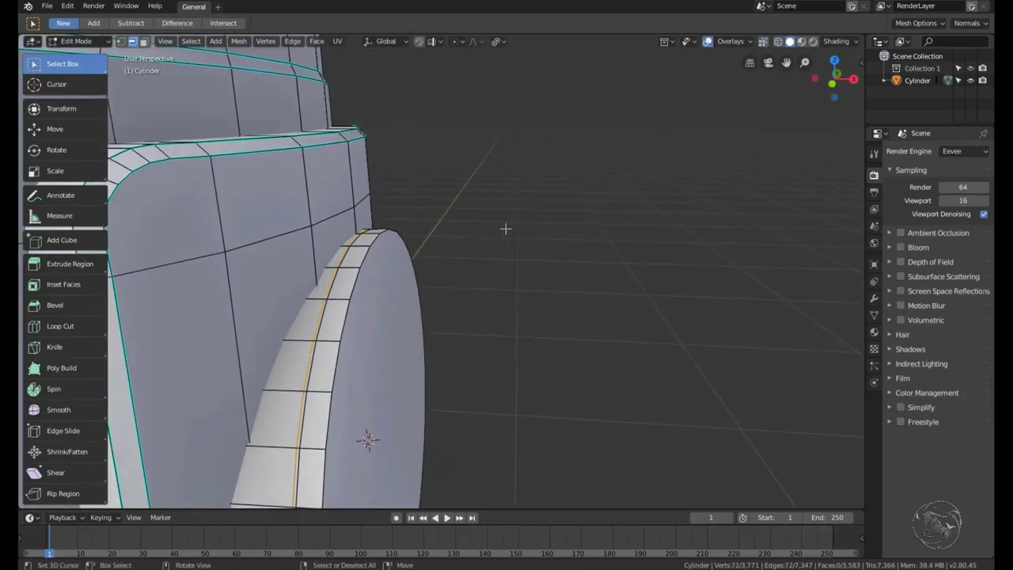
click(536, 241)
middle_drag(536, 242, 341, 234)
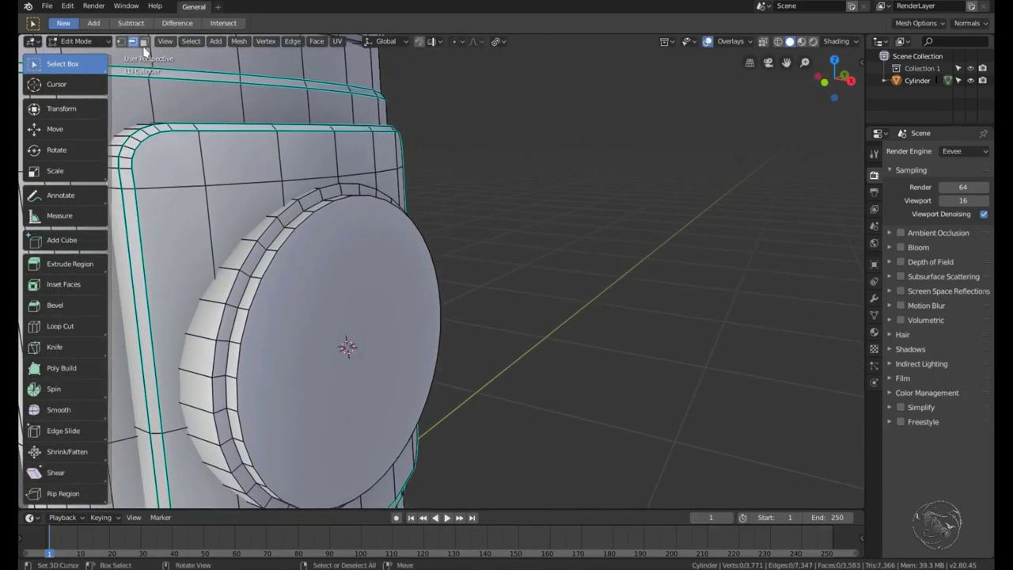
Apply Shade Smooth to the lantern object and save the file.
key(Tab)
click(203, 40)
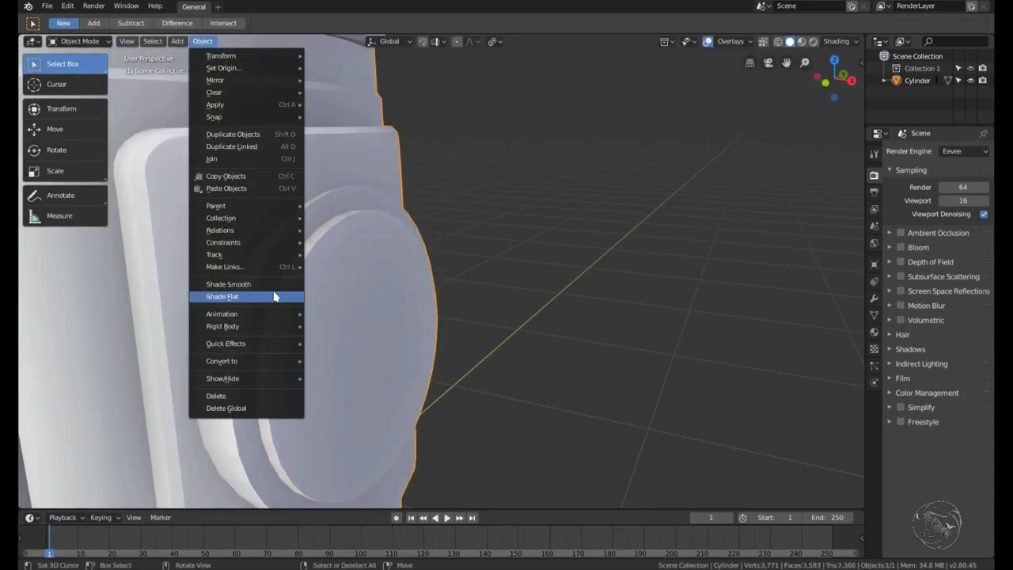
click(276, 294)
key(Tab)
click(379, 301)
key(ctrl+s)
middle_drag(378, 300, 355, 282)
key(Tab)
Select the edge loop on the disc rim and bevel it.
key(Tab)
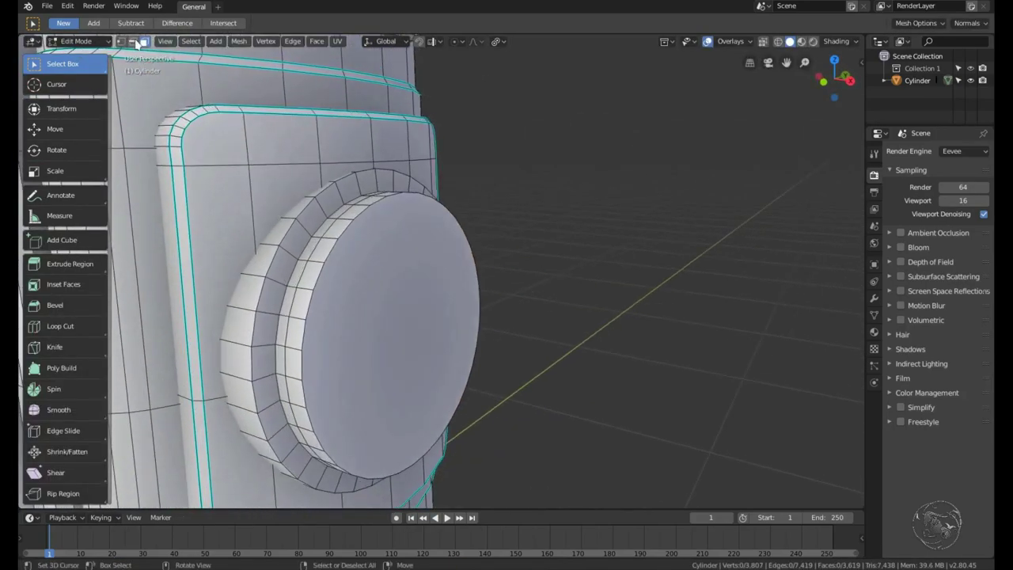
alt+click(250, 325)
scroll(444, 262, up, 3)
mouse_move(248, 325)
middle_down()
mouse_move(444, 261)
mouse_move(371, 225)
middle_up()
click(471, 264)
key(Tab)
Select the whole lens cap and try moving it along X, then cancel and deselect.
key(Tab)
key(ctrl+l)
key(g)
key(x)
right_click(465, 307)
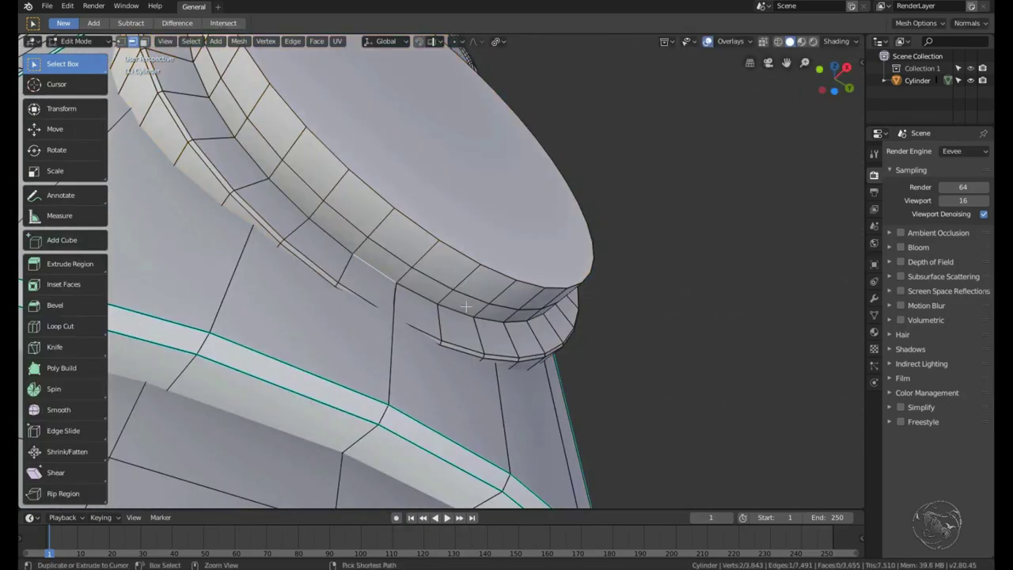
key(l)
key(alt+a)
key(Tab)
scroll(409, 203, down, 5)
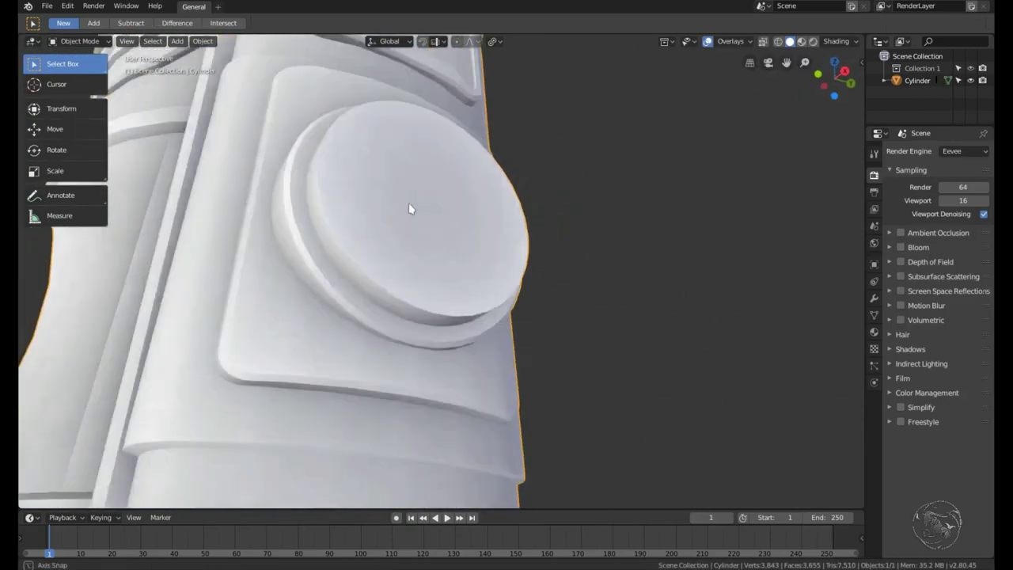
key(Tab)
Extrude and inset the cap's front face to form concentric stepped rings.
key(l)
key(alt+a)
middle_drag(594, 264, 570, 269)
key(l)
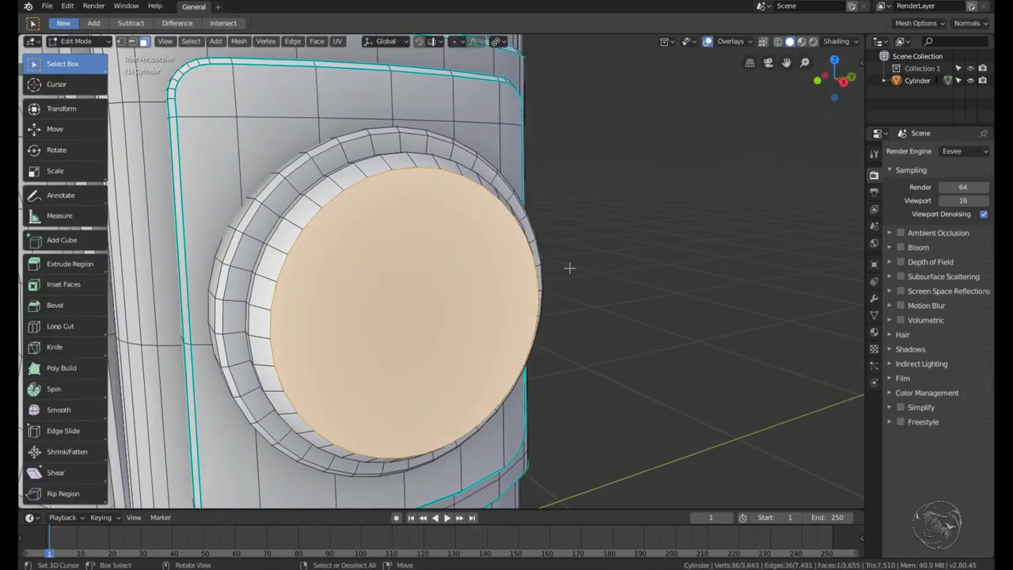
middle_drag(444, 273, 462, 282)
key(e)
click(553, 286)
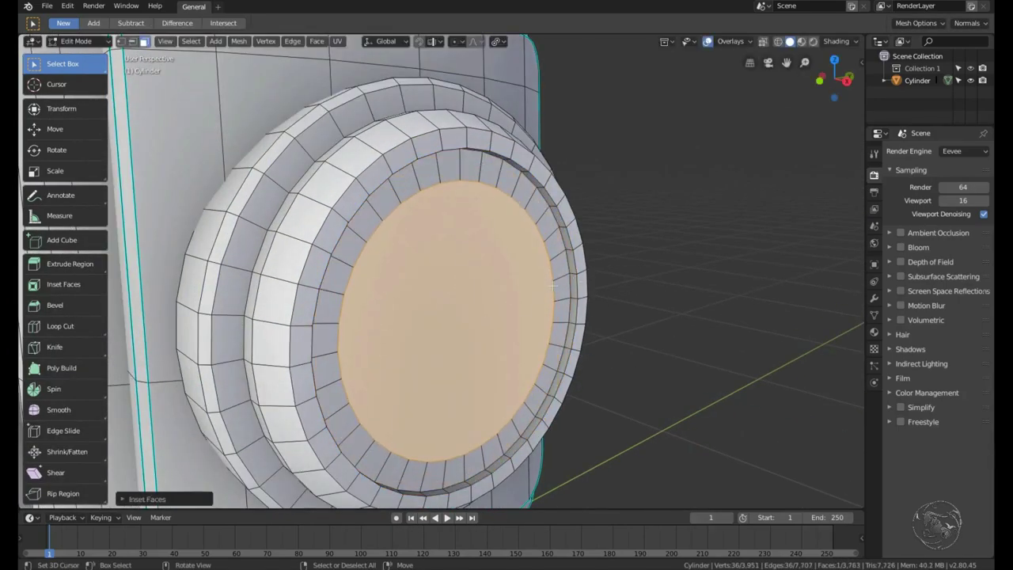
click(600, 297)
scroll(586, 293, down, 5)
mouse_move(570, 274)
middle_down()
mouse_move(466, 279)
mouse_move(389, 229)
middle_up()
key(shift+s)
Add a small circle at the panel's corner face, adjust its vertex count and shrink it.
click(294, 235)
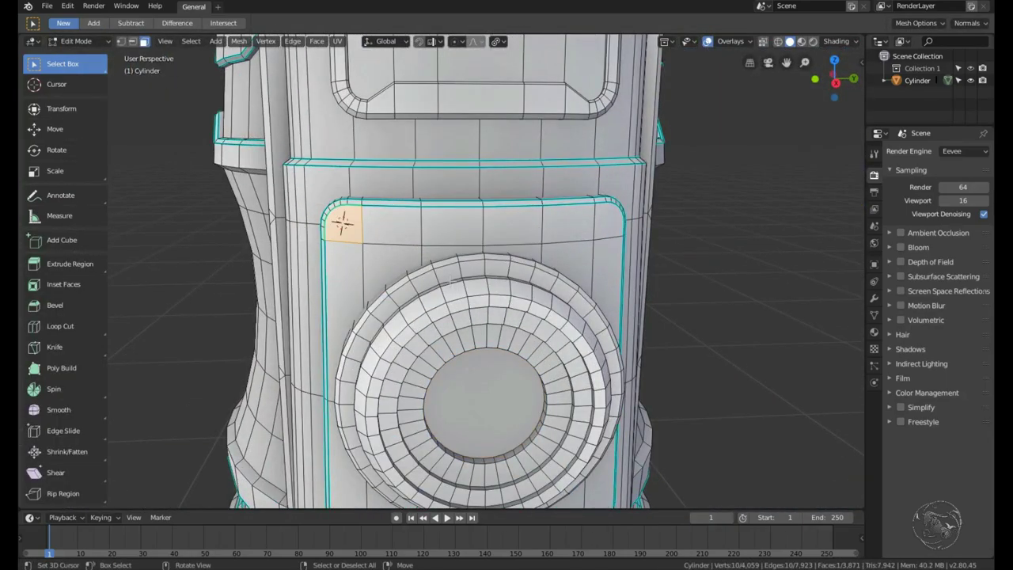
key(shift+a)
click(138, 482)
click(145, 499)
double_click(237, 366)
text(18)
middle_drag(713, 190, 829, 182)
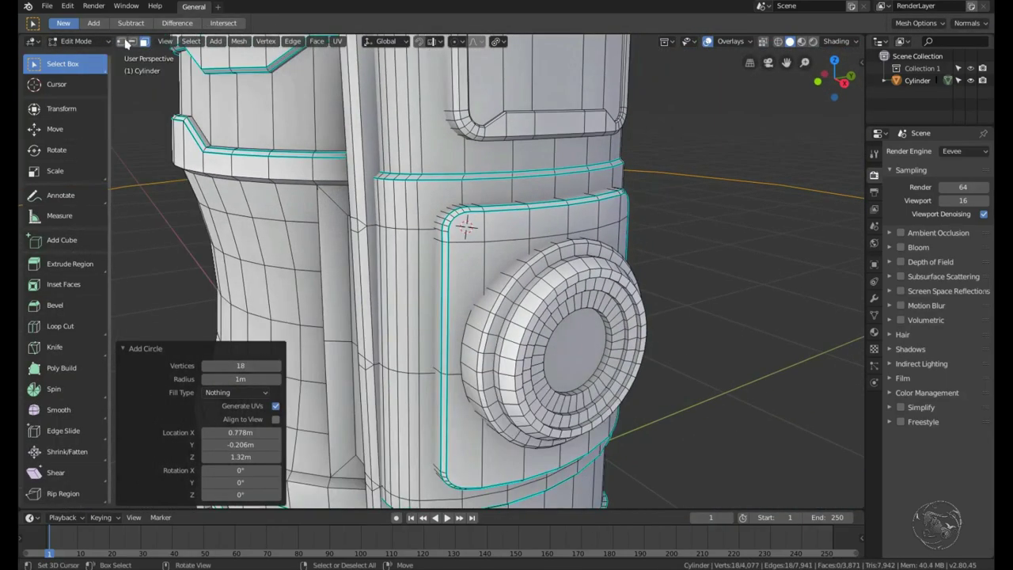
key(1)
key(ctrl+l)
text(90)
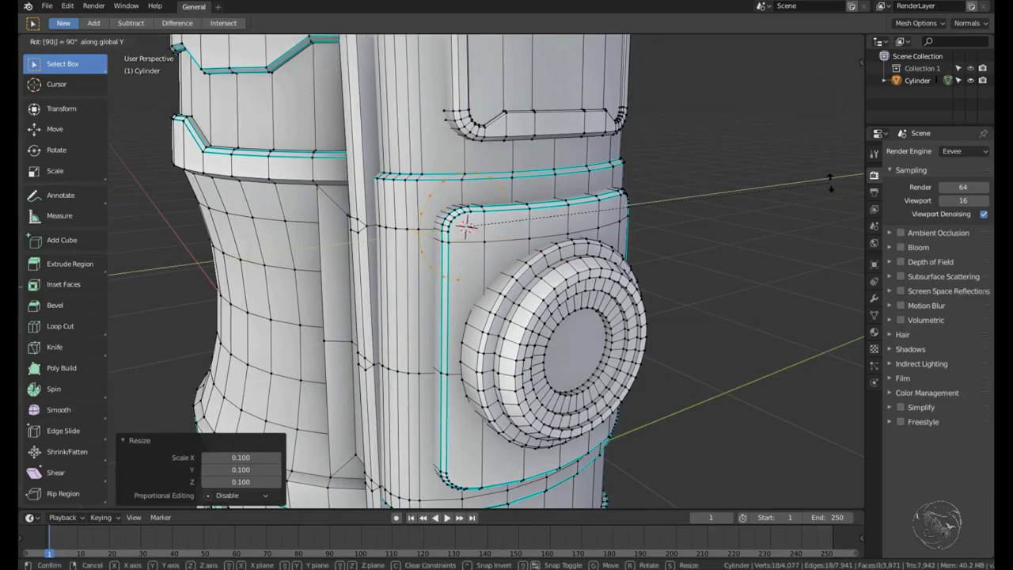
click(831, 182)
Scale the small circle down further to its final size.
key(KP_3)
scroll(554, 237, up, 3)
key(s)
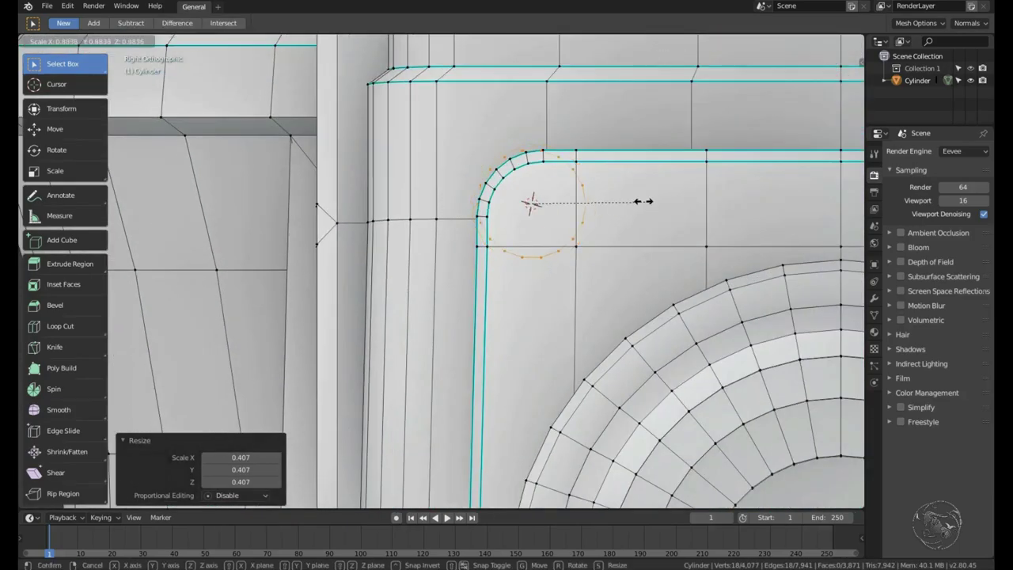
click(584, 202)
middle_drag(583, 201, 546, 203)
key(KP_5)
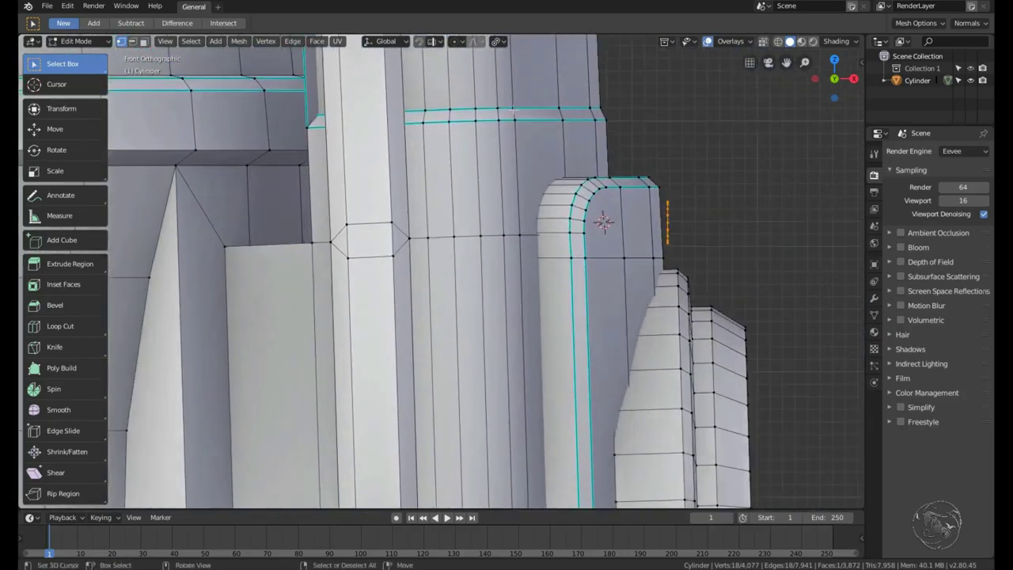
key(KP_7)
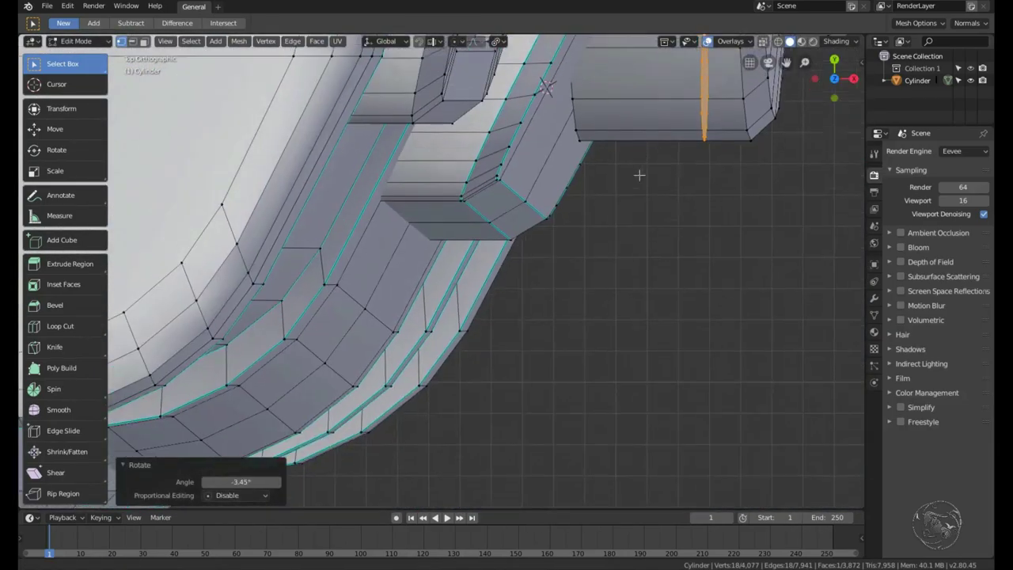
Rotate and nudge the selected edge slightly left, then frame the selected vertices.
key(r)
click(604, 181)
scroll(604, 182, up, 1)
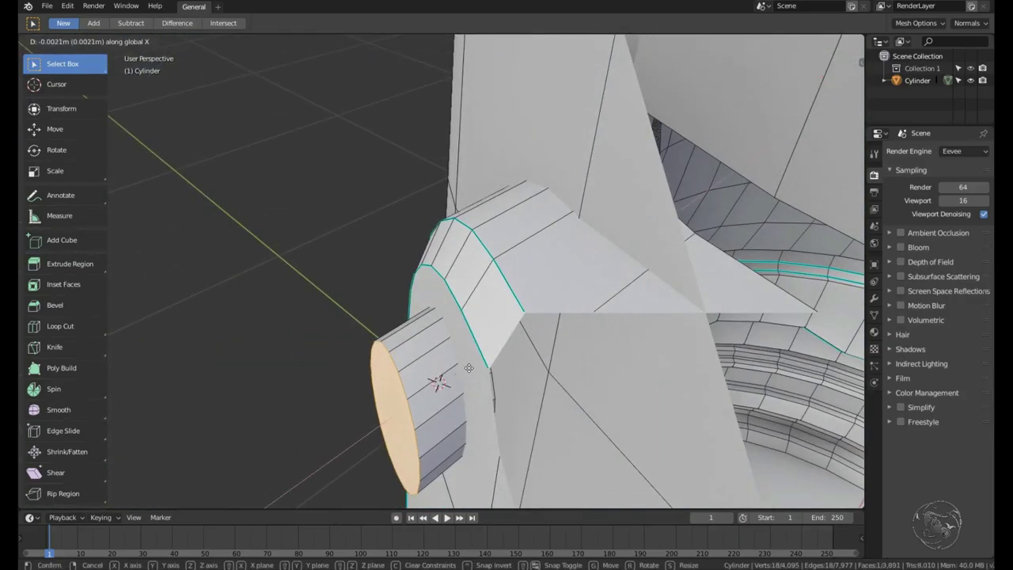
click(528, 372)
key(KP_7)
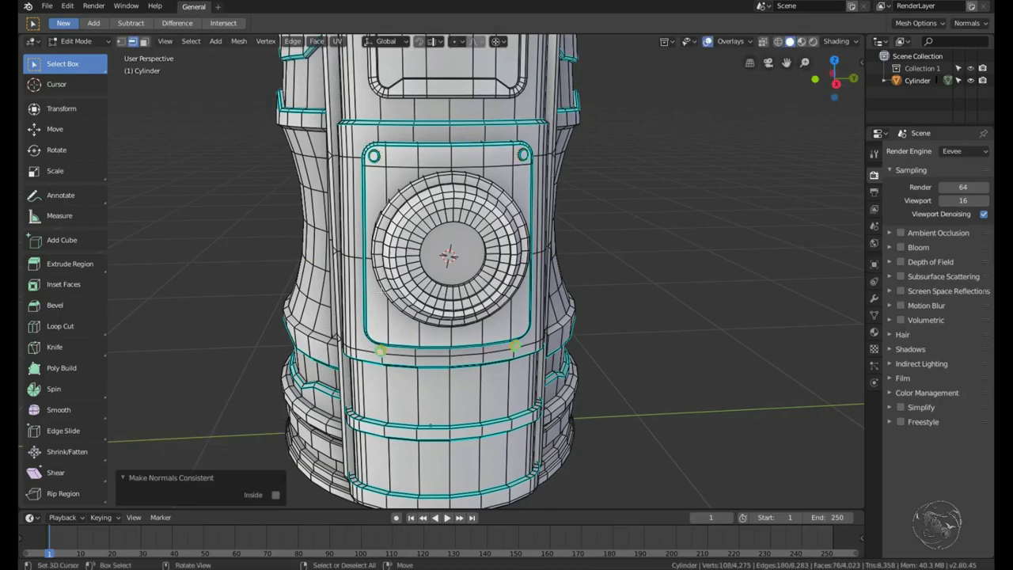
key(KP_Decimal)
key(KP_3)
Rotate the small disc into place, switching back from see-through to solid shading.
key(alt+z)
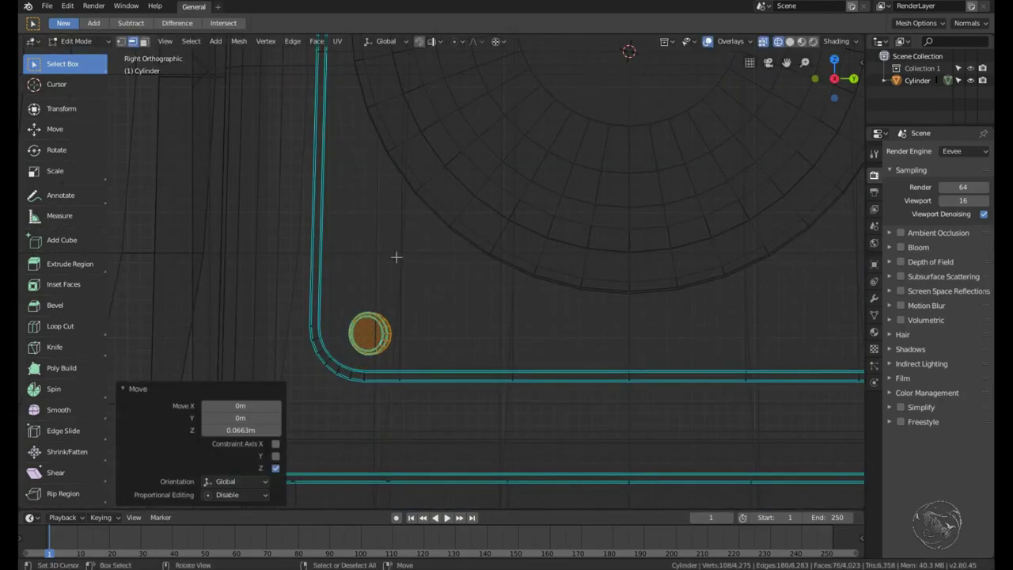
key(z)
click(579, 296)
middle_drag(579, 296, 369, 346)
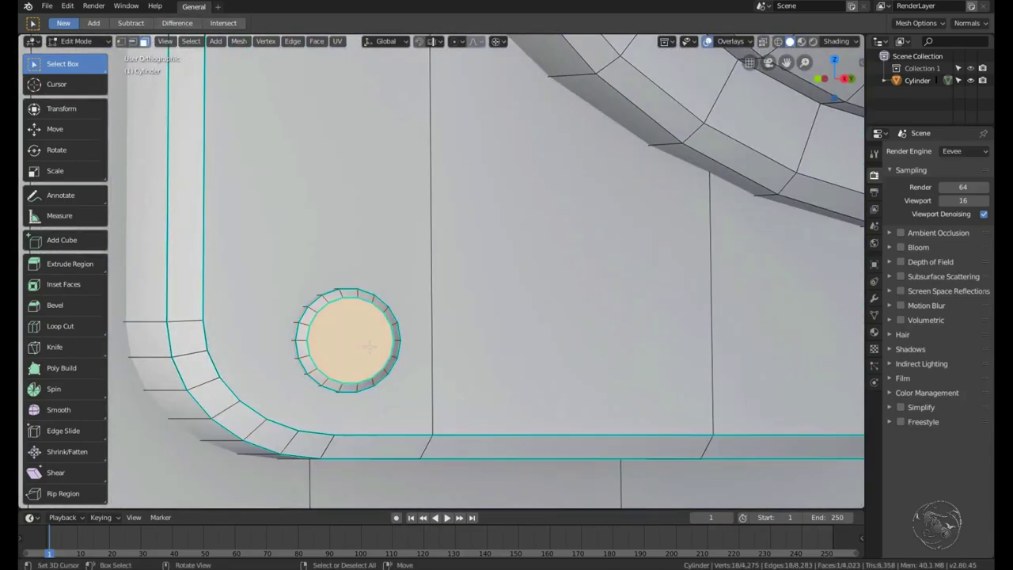
click(479, 388)
mouse_move(479, 388)
middle_down()
mouse_move(345, 351)
mouse_move(239, 301)
mouse_move(387, 301)
mouse_move(551, 340)
middle_up()
Grow the disc selection and rotate it about the Y axis.
key(ctrl+KP_Add)
scroll(346, 351, down, 4)
key(r)
key(y)
key(Tab)
middle_drag(537, 296, 441, 219)
Extend and grow the face selection around the square panel's border.
key(Tab)
scroll(442, 219, up, 2)
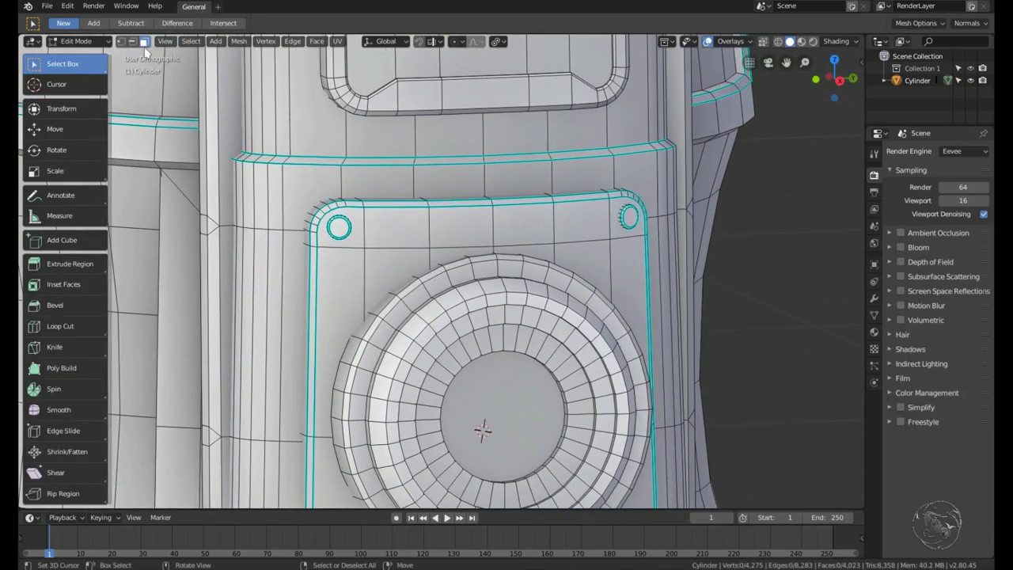
scroll(443, 269, down, 3)
ctrl+click(578, 333)
scroll(547, 185, up, 3)
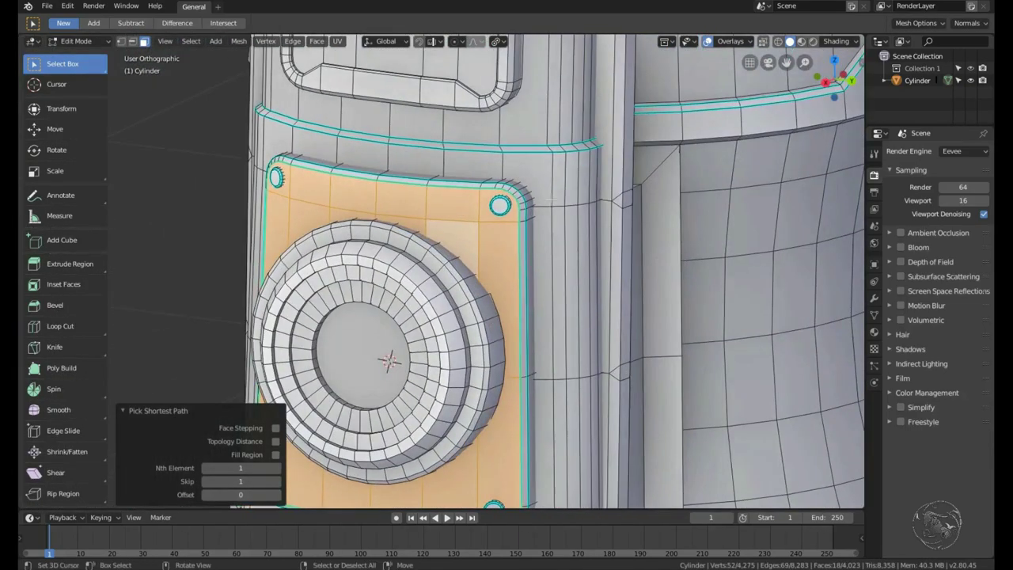
middle_drag(475, 143, 374, 75)
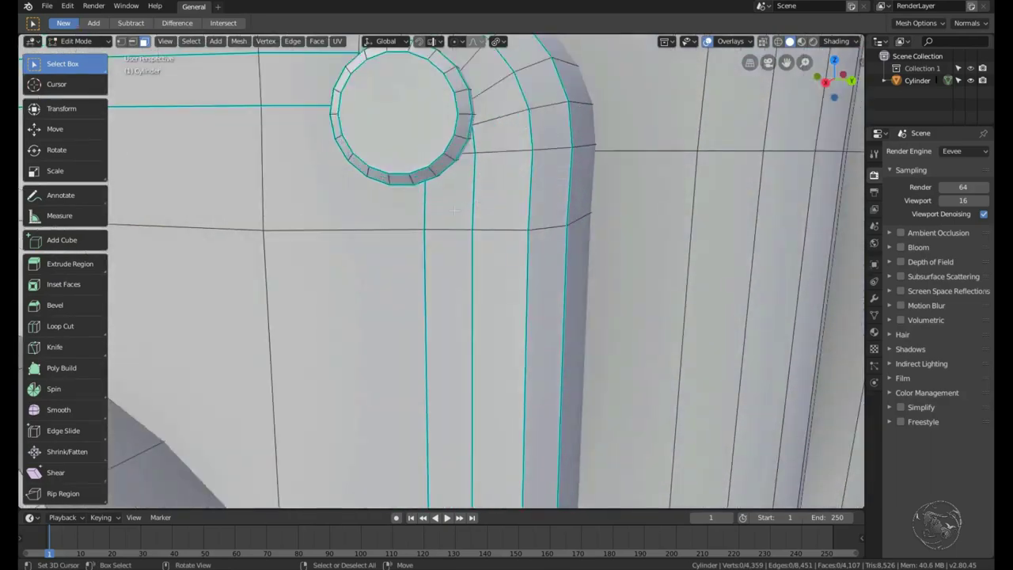
mouse_move(429, 144)
middle_down()
mouse_move(513, 255)
mouse_move(511, 169)
mouse_move(547, 164)
mouse_move(536, 257)
mouse_move(491, 262)
mouse_move(554, 262)
middle_up()
key(ctrl+KP_Add)
key(Escape)
key(Tab)
scroll(535, 257, down, 3)
key(Tab)
Select the vertices beside the round lens and stretch that strip along Y to 1.048.
key(ctrl+b)
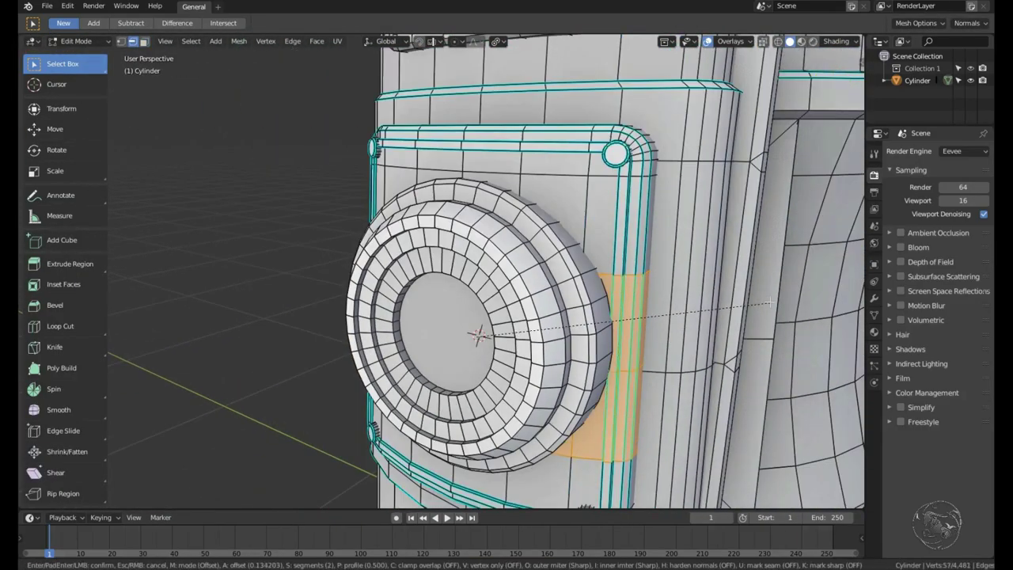
key(Escape)
scroll(769, 301, up, 5)
mouse_move(119, 333)
middle_down()
mouse_move(482, 425)
mouse_move(230, 419)
middle_up()
scroll(482, 425, down, 3)
click(480, 421)
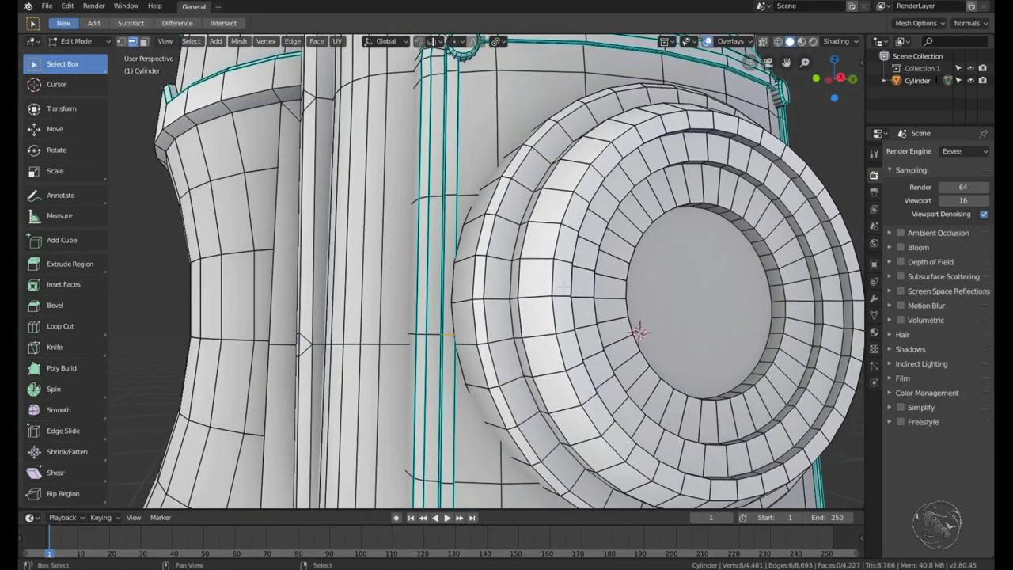
click(616, 393)
middle_drag(616, 393, 536, 315)
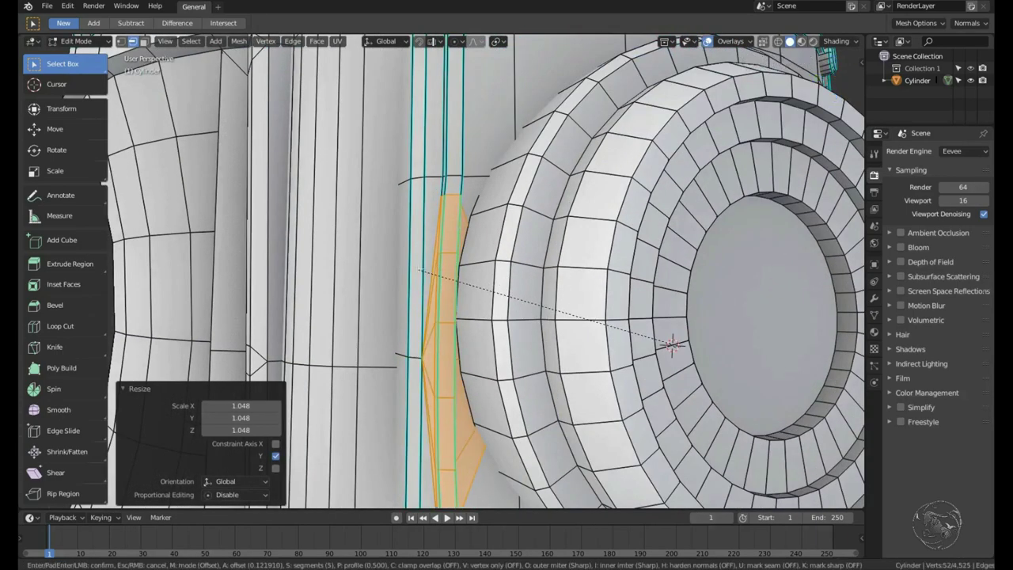
scroll(424, 307, down, 5)
Add a new plane at the 3D cursor in the round lens centre.
key(Tab)
scroll(425, 307, down, 5)
scroll(424, 307, up, 3)
mouse_move(475, 307)
middle_down()
mouse_move(424, 307)
mouse_move(437, 315)
mouse_move(549, 297)
middle_up()
key(Tab)
scroll(549, 296, up, 3)
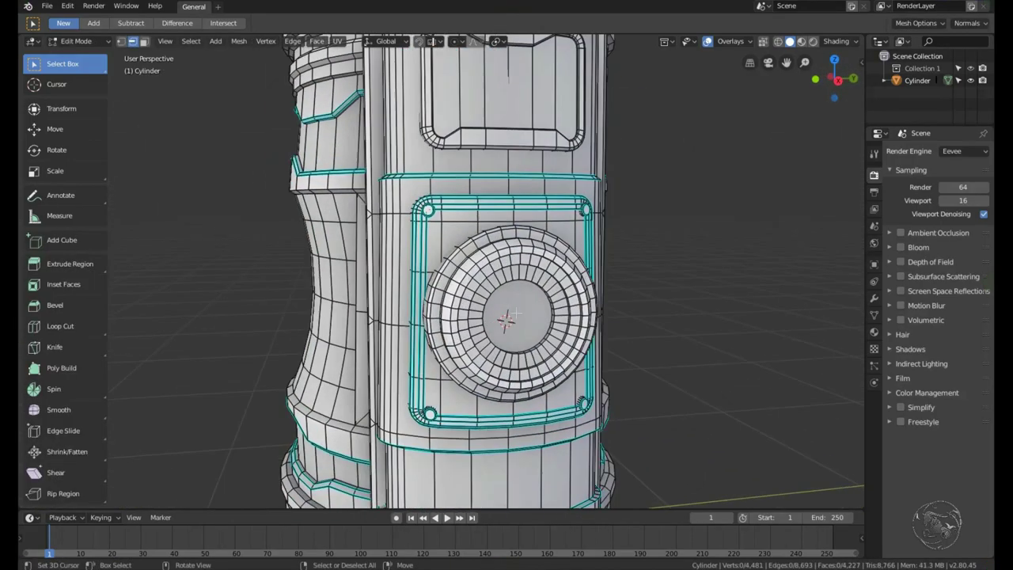
scroll(537, 325, up, 1)
key(shift+a)
Rotate the new plane 90° upright and raise it along Z above the round lens.
middle_drag(697, 238, 736, 349)
scroll(737, 349, down, 3)
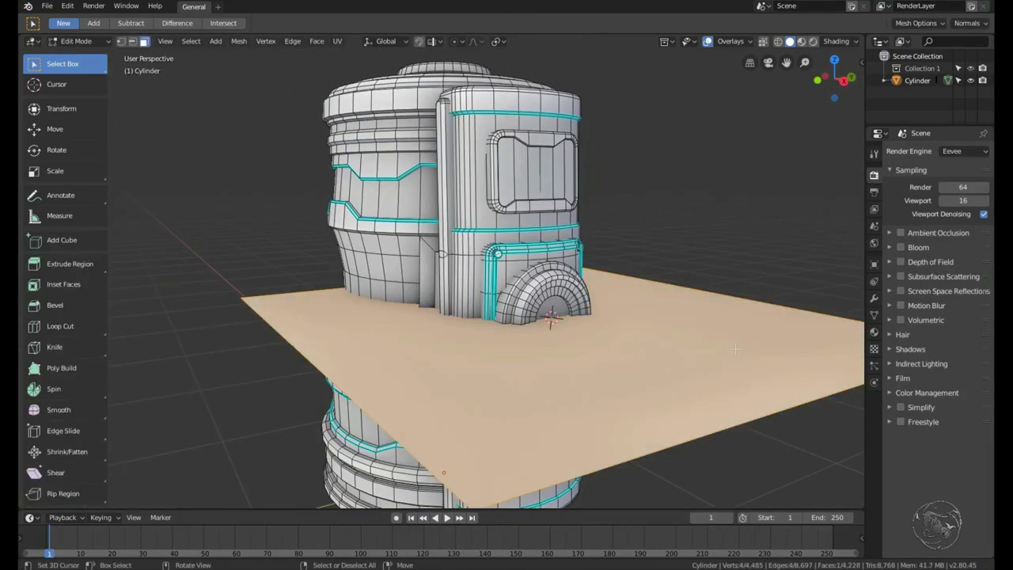
text(90)
key(Return)
scroll(506, 285, up, 3)
middle_drag(507, 285, 585, 212)
key(g)
key(z)
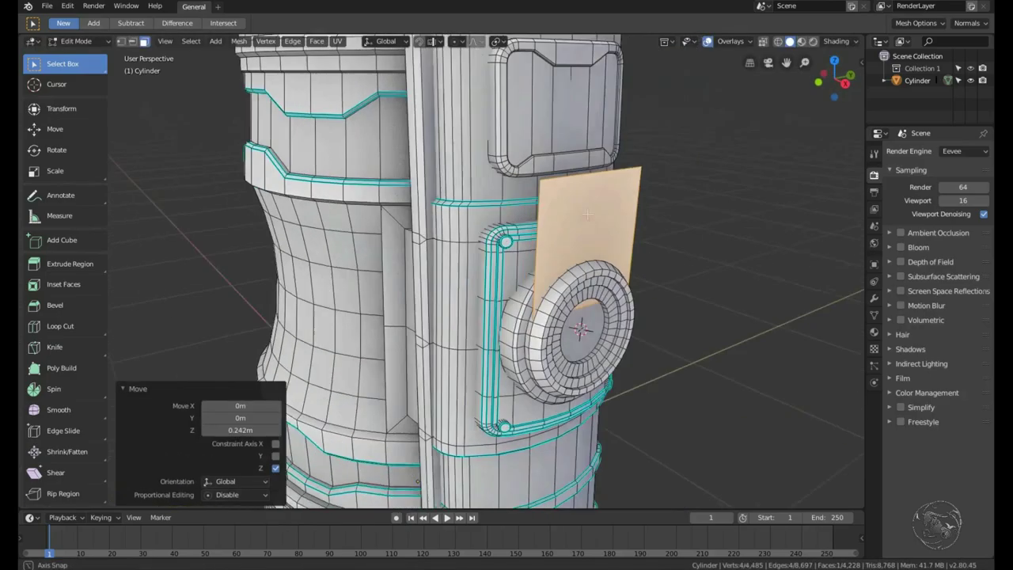
click(585, 212)
From the side view, push the plane against the panel and narrow it along Y.
key(KP_3)
key(g)
key(z)
mouse_move(241, 57)
middle_down()
mouse_move(573, 247)
mouse_move(488, 246)
middle_up()
click(546, 229)
key(s)
key(y)
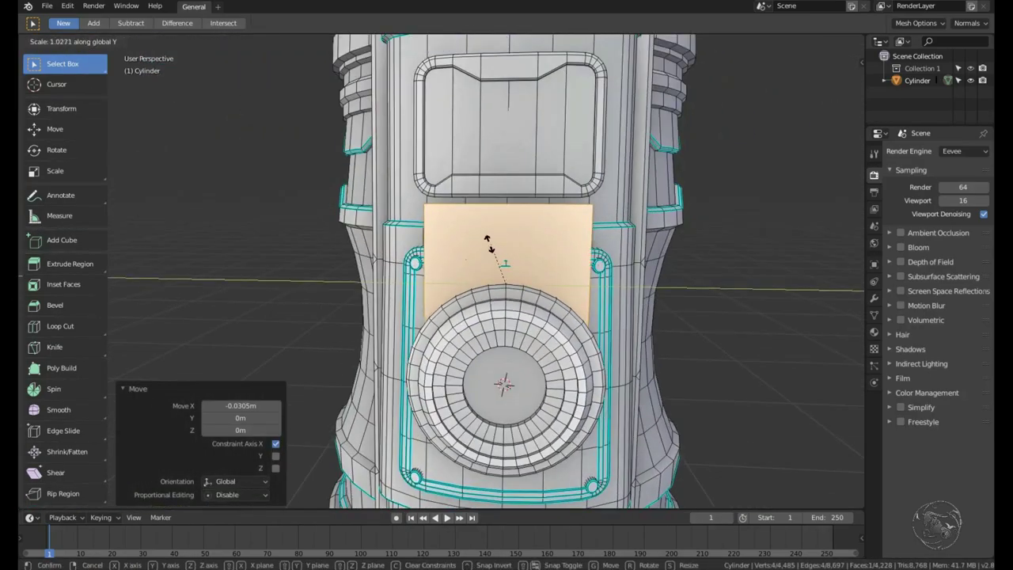
click(619, 236)
middle_drag(620, 236, 377, 251)
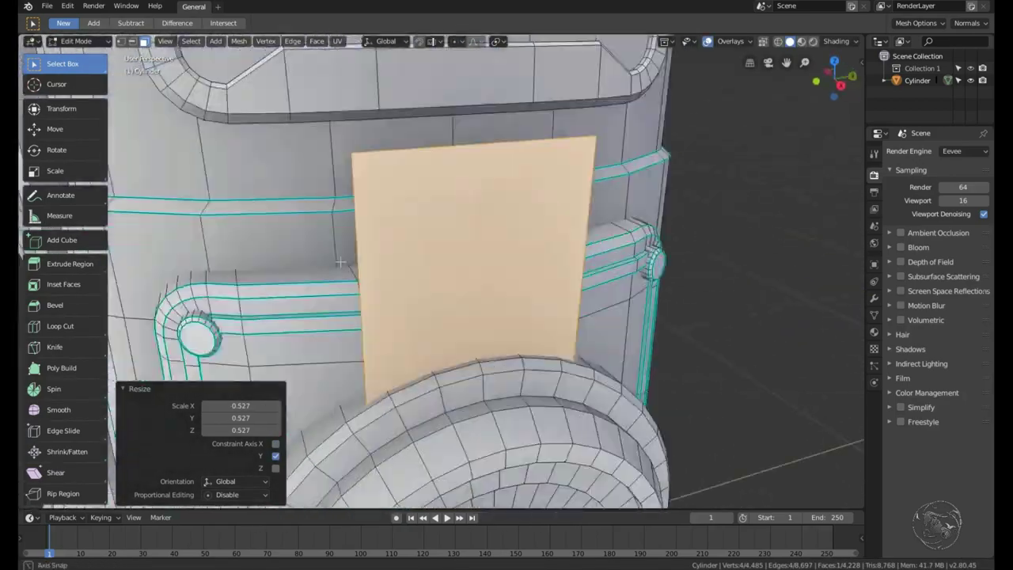
Add a horizontal loop cut across the plate and round off its top corners.
key(ctrl+r)
click(377, 252)
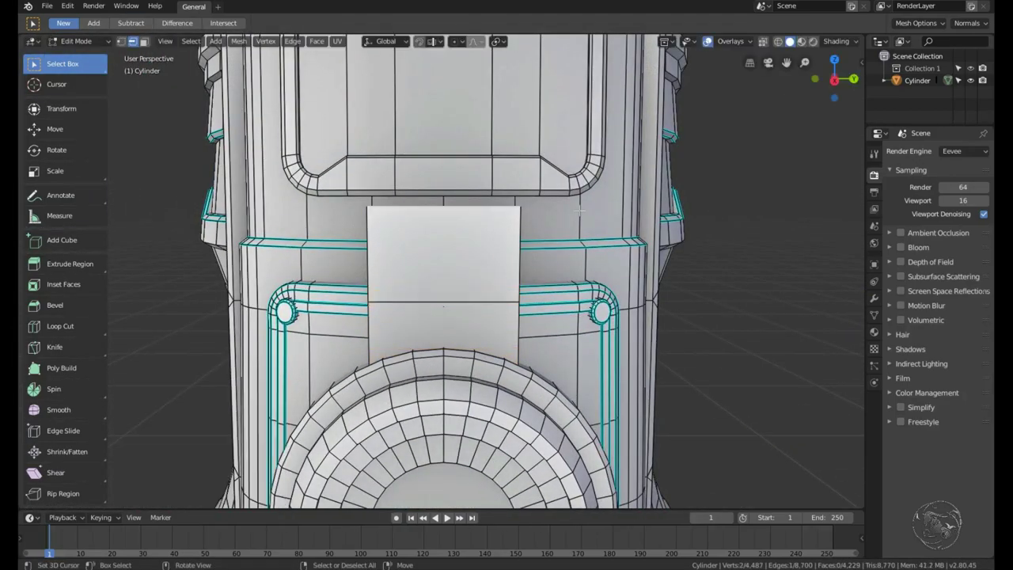
middle_drag(552, 210, 467, 270)
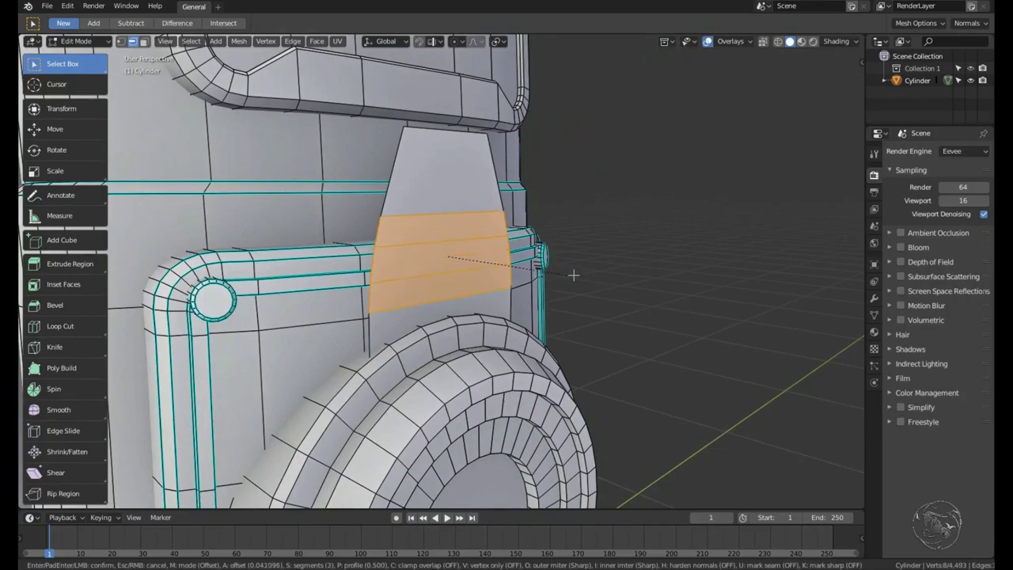
click(573, 275)
middle_drag(573, 275, 156, 41)
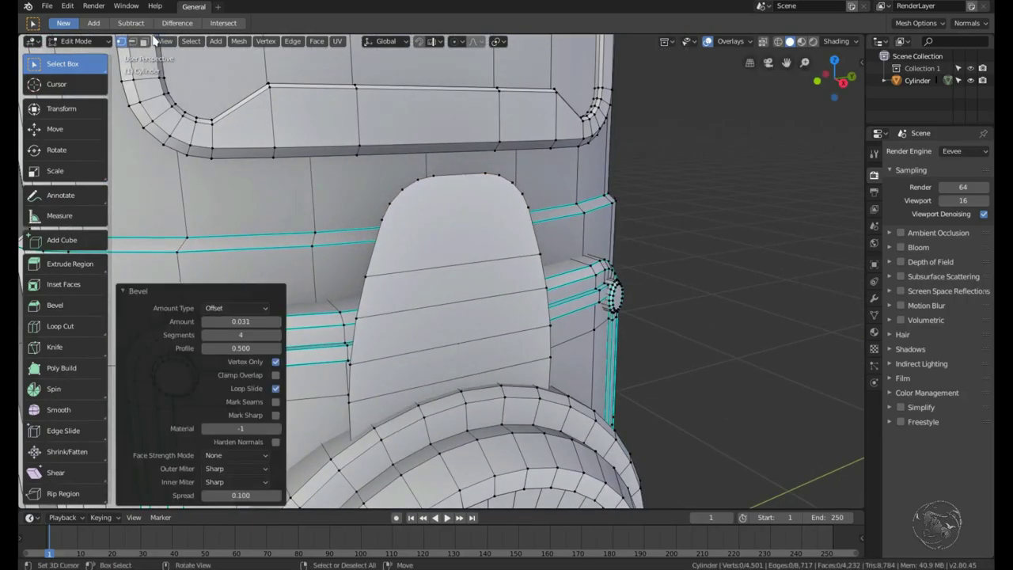
Extrude the plate's face along X for thickness and delete the hidden back faces.
click(143, 42)
click(509, 252)
middle_drag(455, 244, 481, 243)
key(g)
key(x)
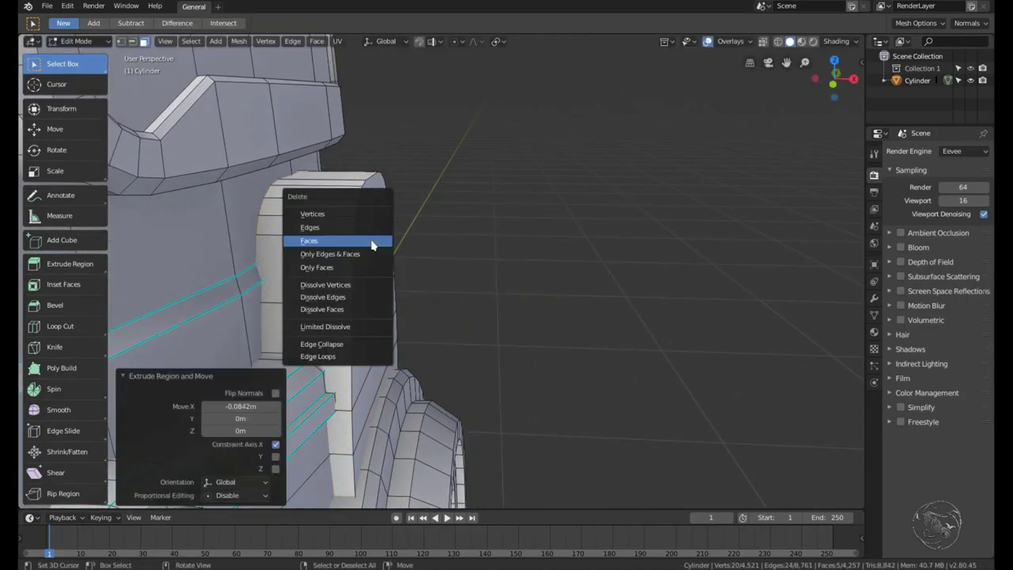
click(372, 245)
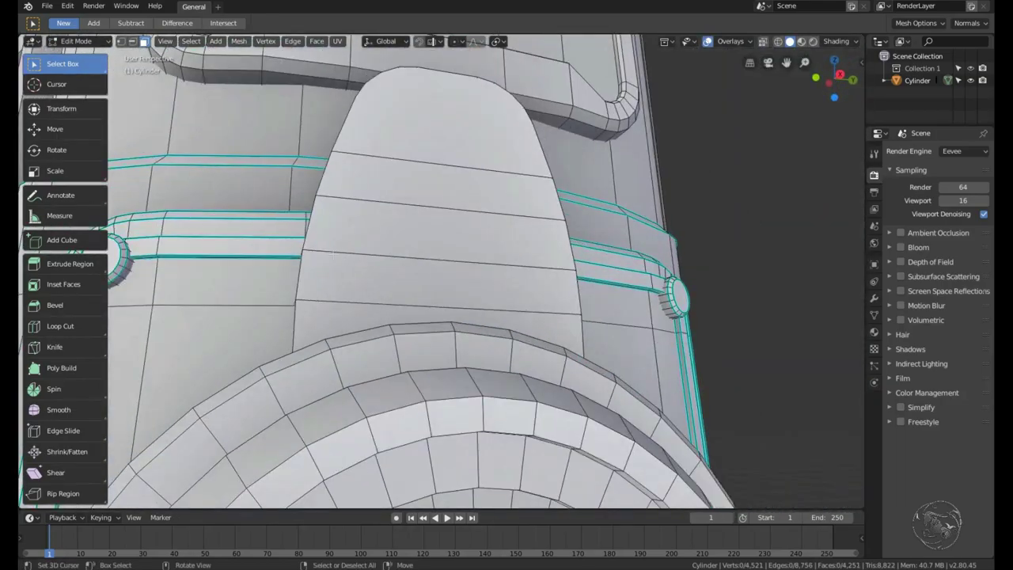
Bevel the plate's outline edge loop and inset its front face into a recessed panel.
key(2)
alt+click(475, 238)
middle_drag(475, 237, 508, 300)
key(ctrl+b)
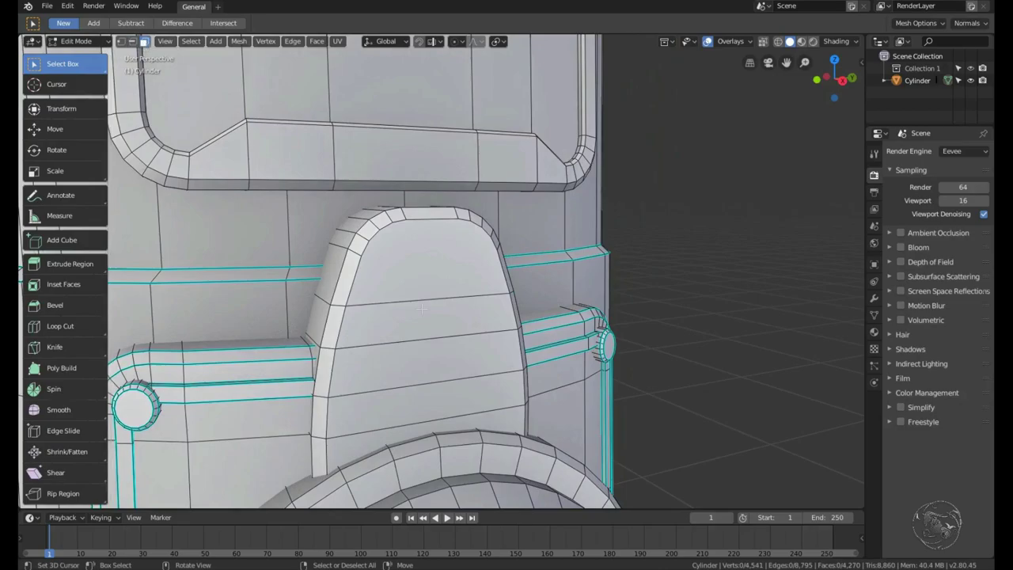
click(550, 343)
middle_drag(550, 343, 415, 293)
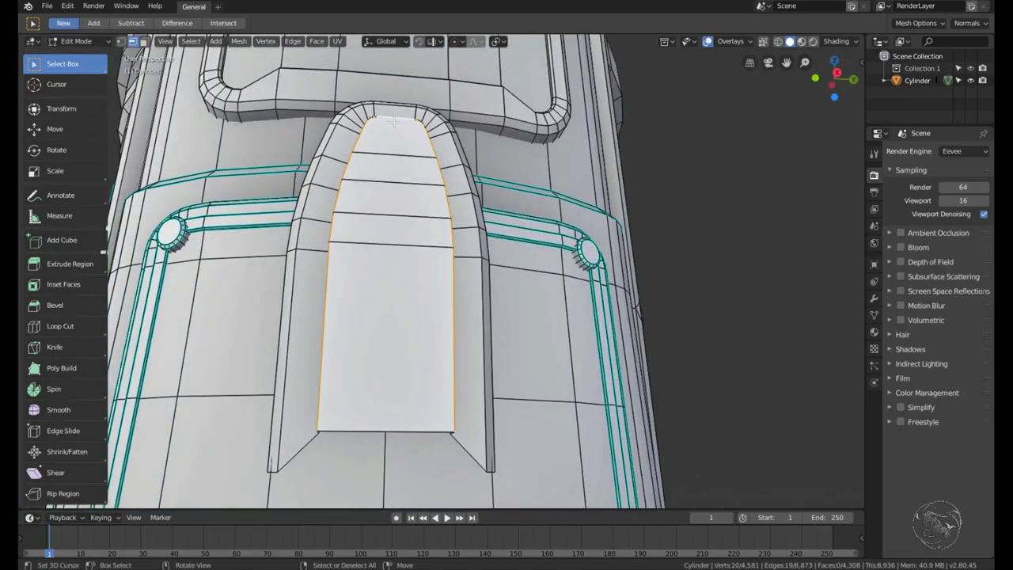
Add loop cuts along the arched tab and scale the band between them along Y.
middle_drag(394, 121, 475, 333)
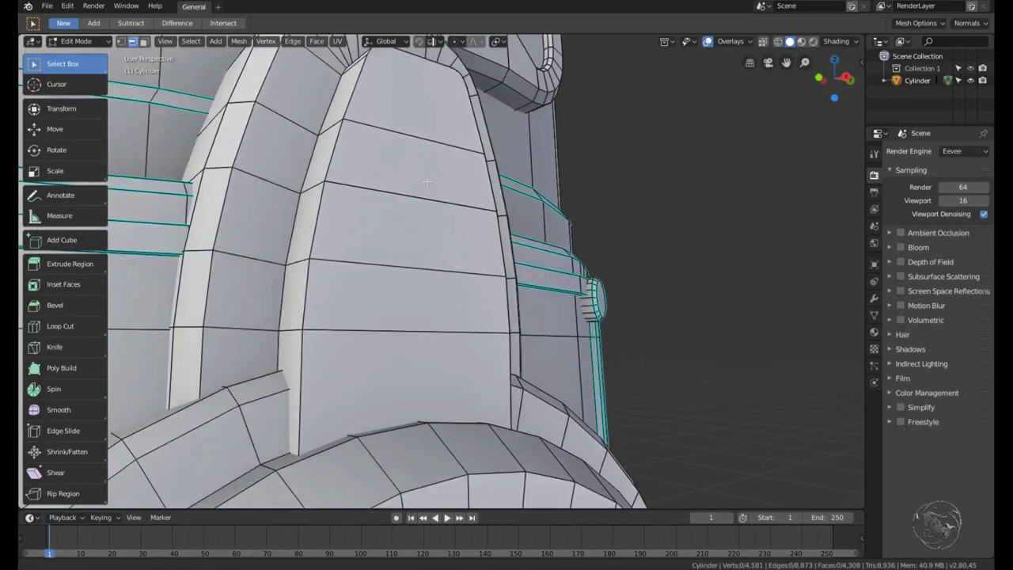
key(ctrl+b)
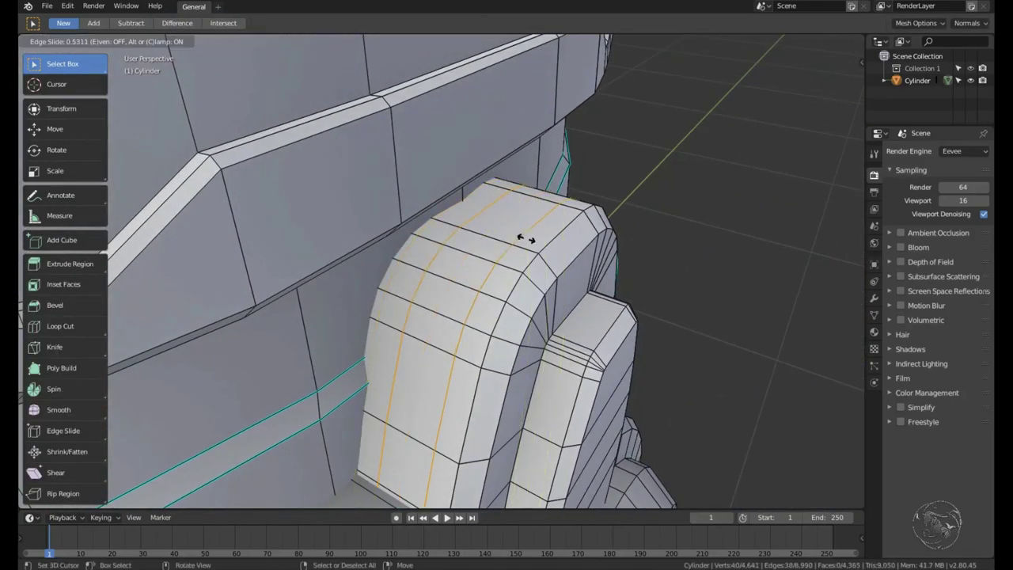
click(525, 239)
key(3)
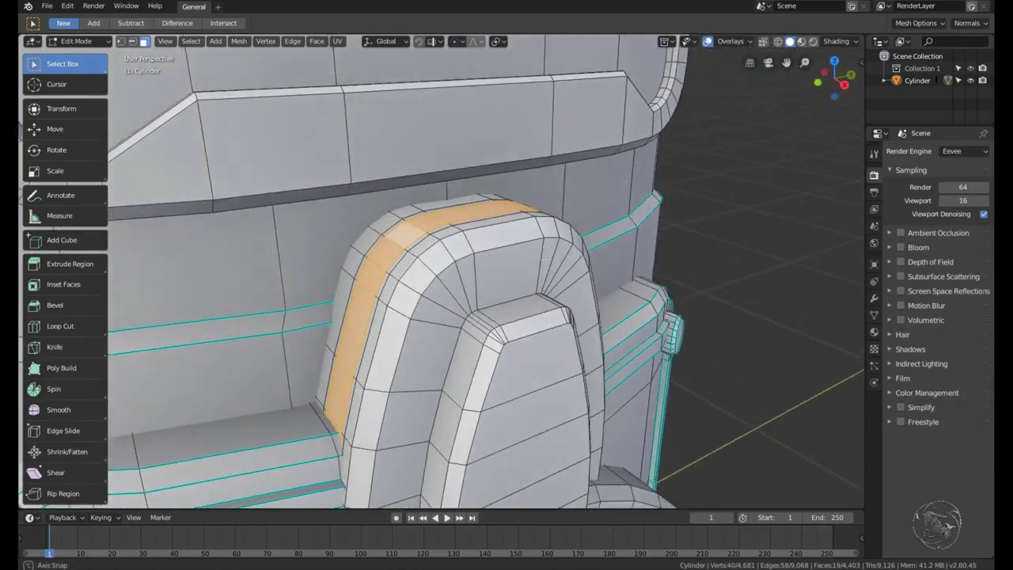
key(s)
key(y)
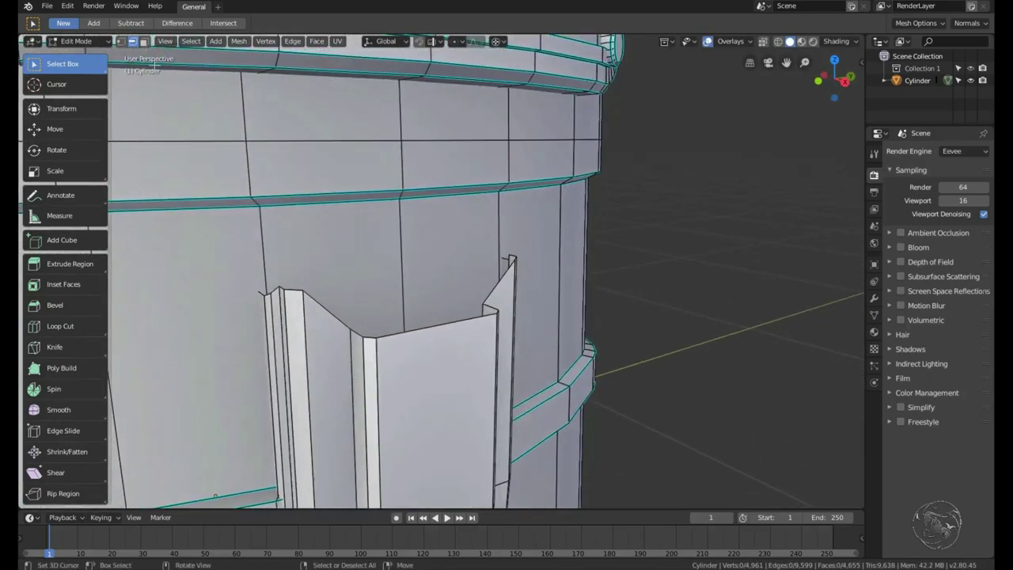
Tilt the long tongue below the lens by about -3.17° to follow the body.
scroll(628, 212, down, 2)
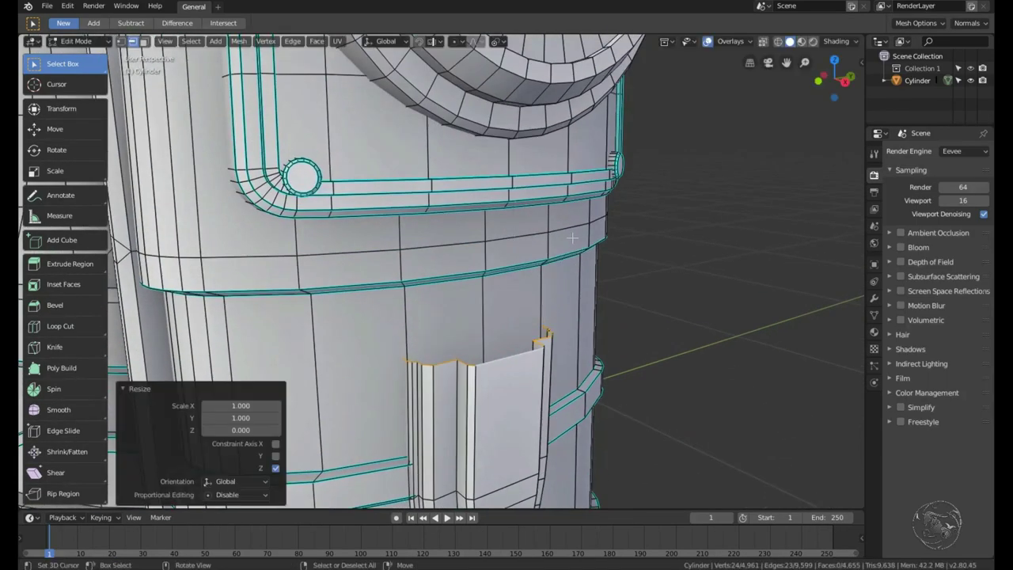
middle_drag(573, 238, 526, 306)
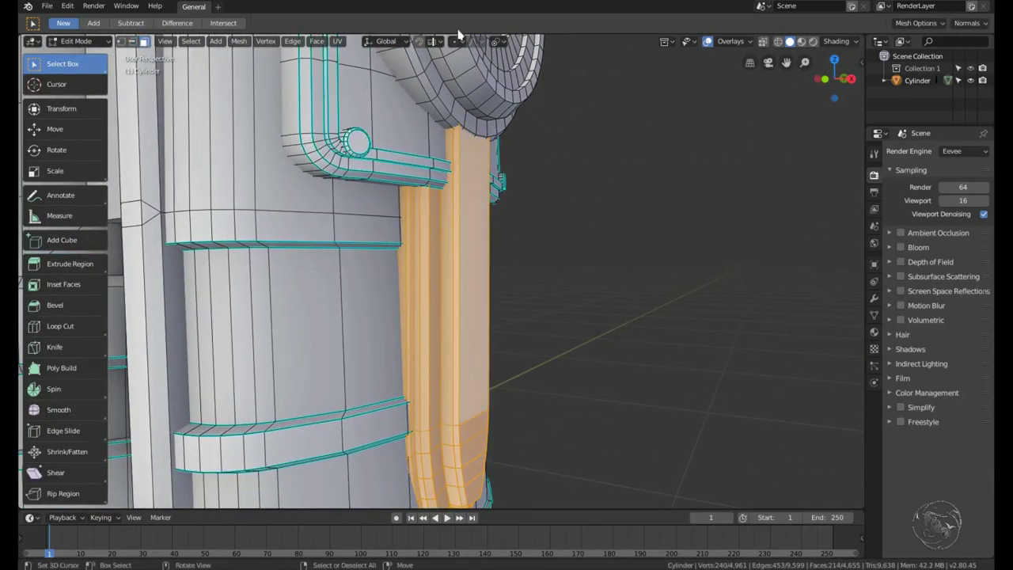
key(r)
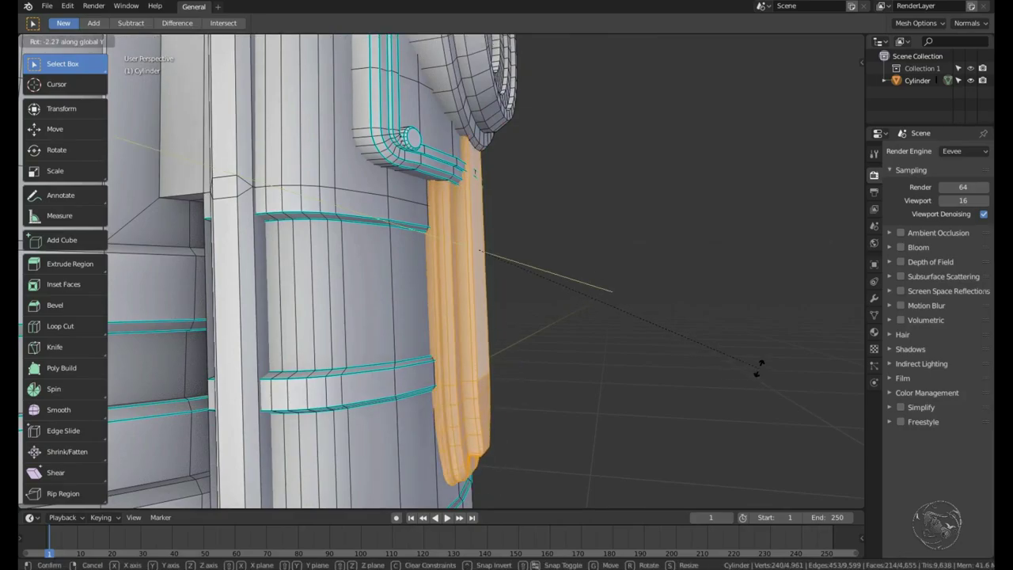
click(760, 367)
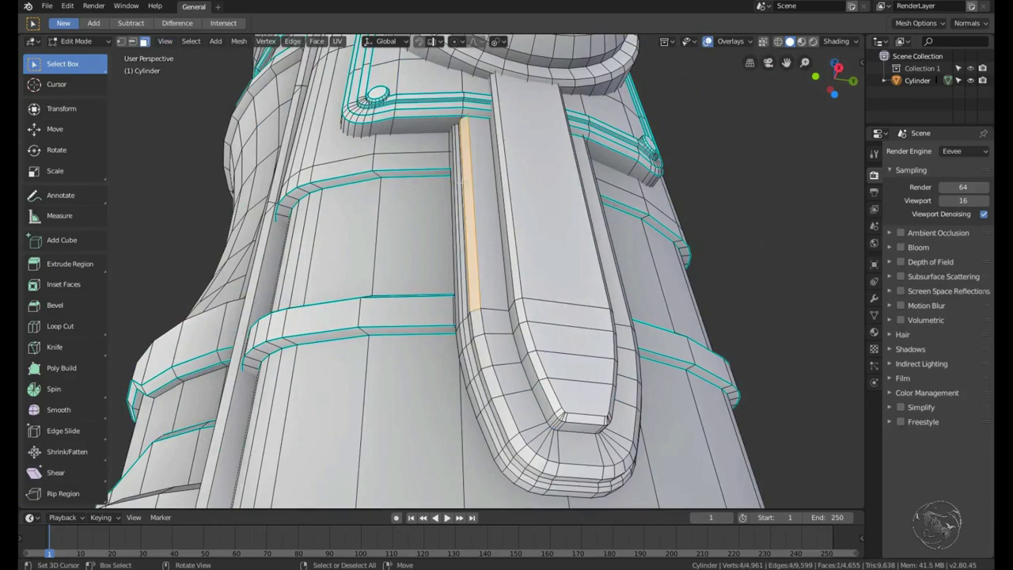
Duplicate the strip beside the original, narrow it along X and lower it along Z.
key(shift+d)
click(467, 197)
key(s)
key(x)
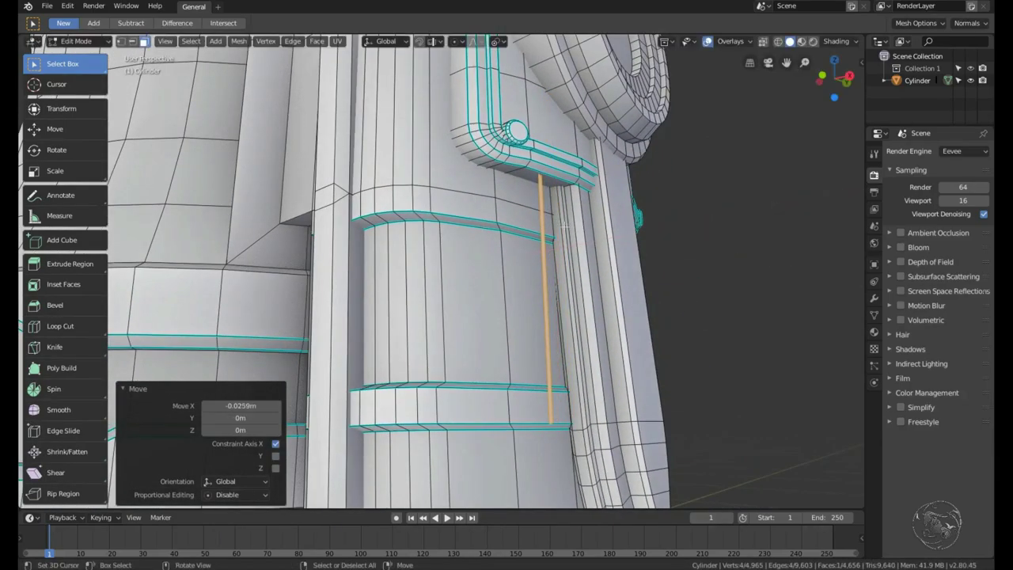
key(g)
key(z)
click(486, 301)
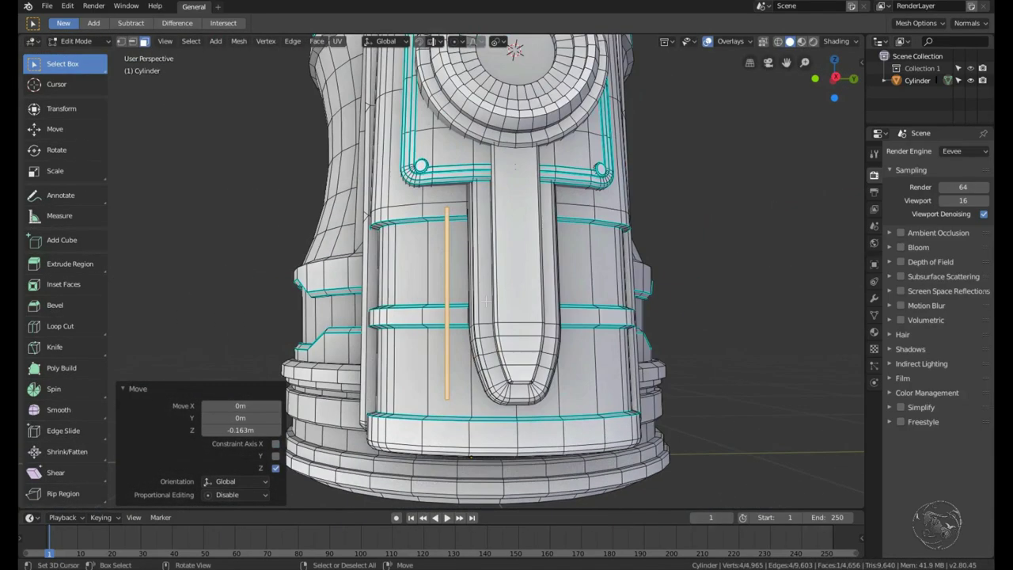
key(s)
click(554, 293)
middle_drag(554, 293, 515, 277)
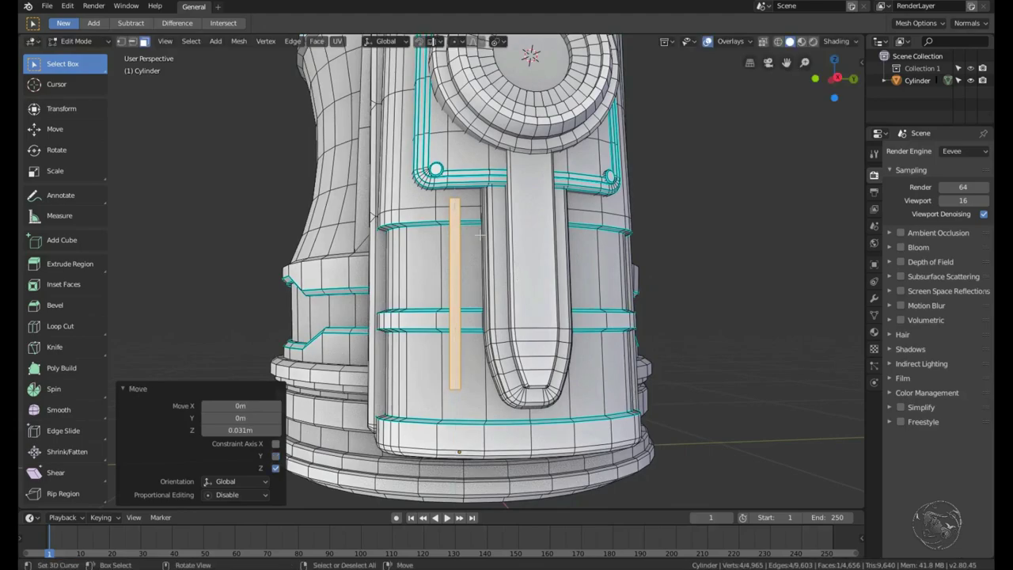
Select the whole connected strip, extrude it outward and remove an unneeded face.
scroll(480, 234, up, 3)
key(ctrl+l)
scroll(701, 209, up, 4)
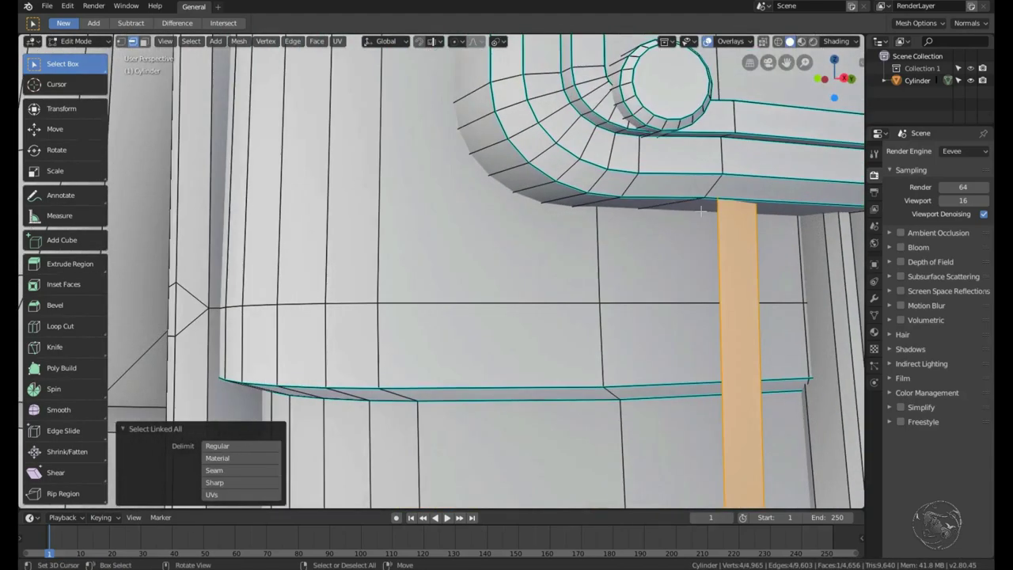
key(ctrl+z)
mouse_move(700, 209)
middle_down()
mouse_move(553, 192)
mouse_move(656, 198)
middle_up()
key(ctrl+z)
click(560, 193)
scroll(570, 194, down, 2)
scroll(613, 244, down, 3)
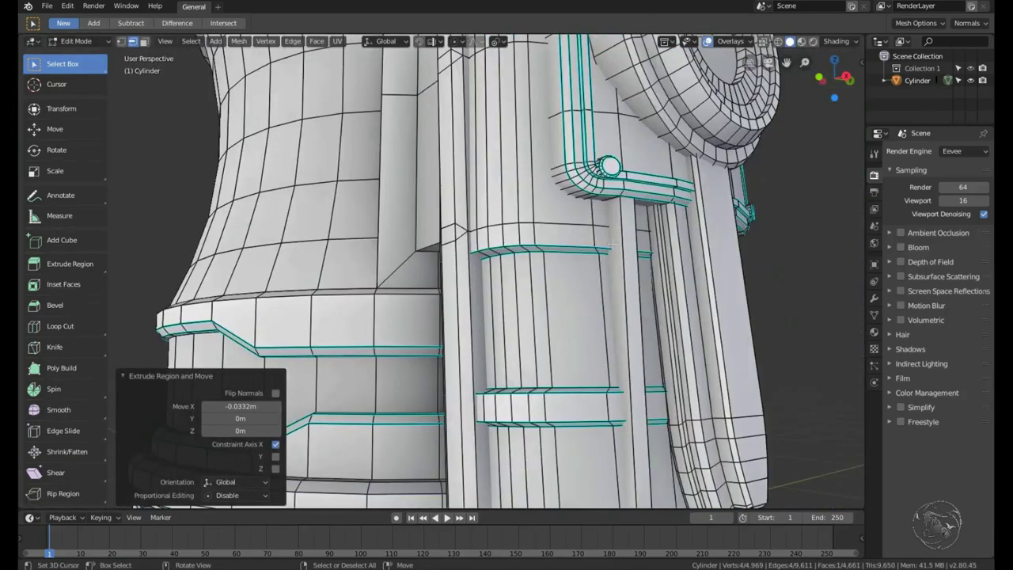
key(ctrl+z)
middle_drag(613, 244, 585, 221)
scroll(574, 212, up, 3)
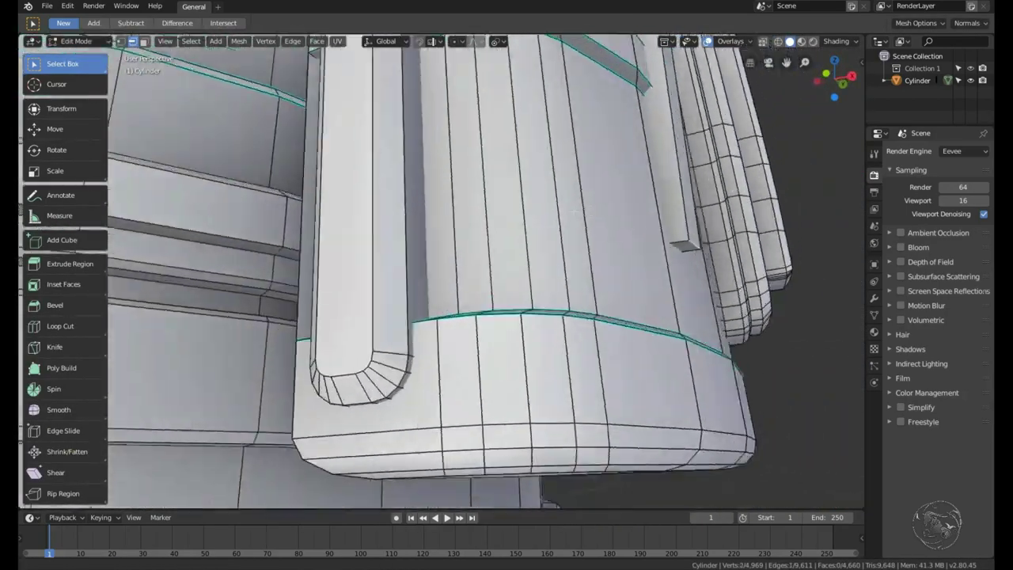
Bevel the pillar face, copy the thin rod sideways along Y, and set pivot to 3D Cursor.
key(ctrl+b)
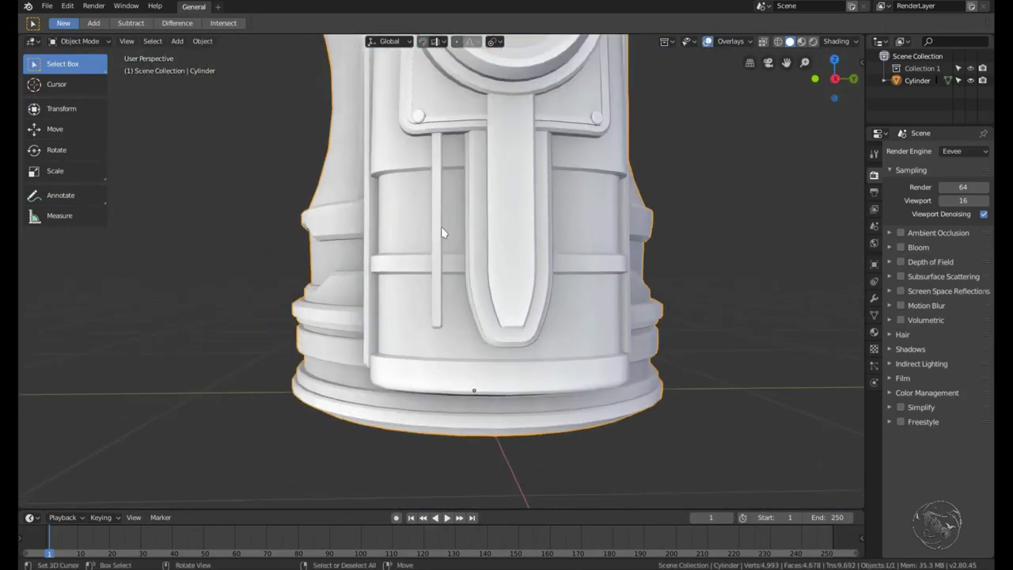
key(shift+d)
key(y)
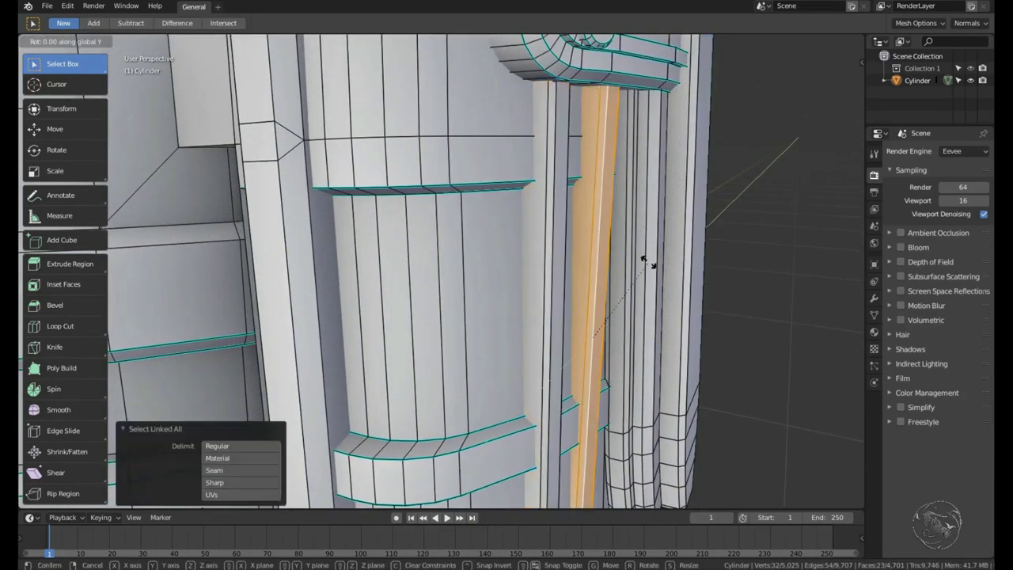
click(503, 91)
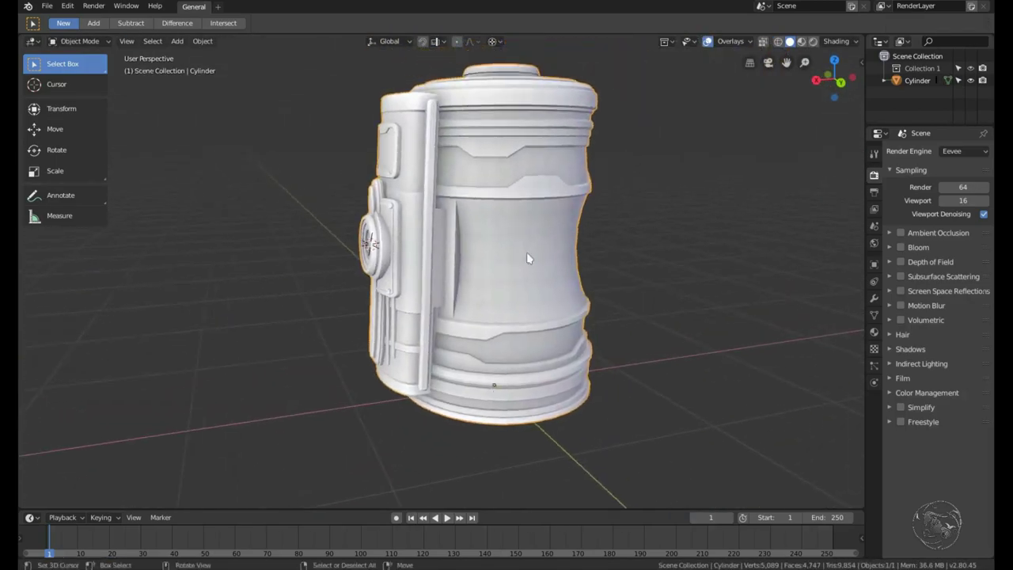
middle_drag(527, 252, 487, 296)
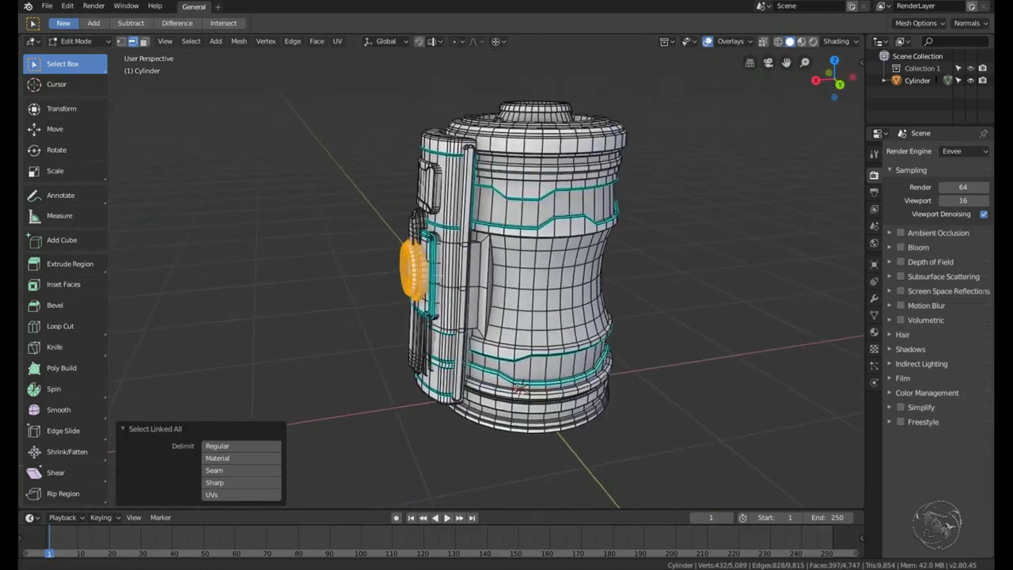
Duplicate the lens disc, rotate it 180° around Z, and move it along X onto the body.
key(shift+d)
key(Escape)
key(r)
key(z)
key(1)
key(8)
key(0)
key(Return)
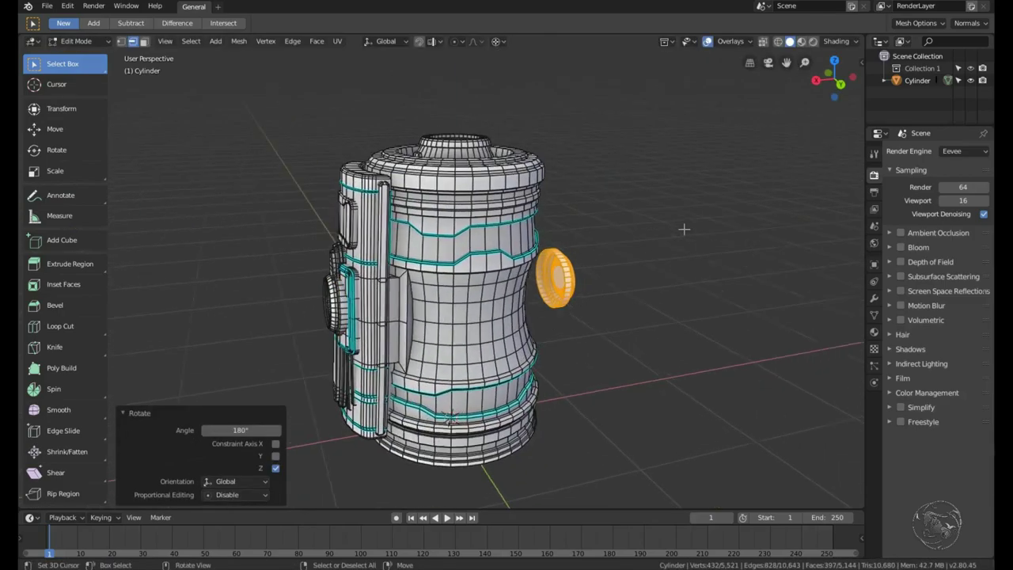
key(KP_1)
key(KP_Decimal)
key(g)
click(593, 266)
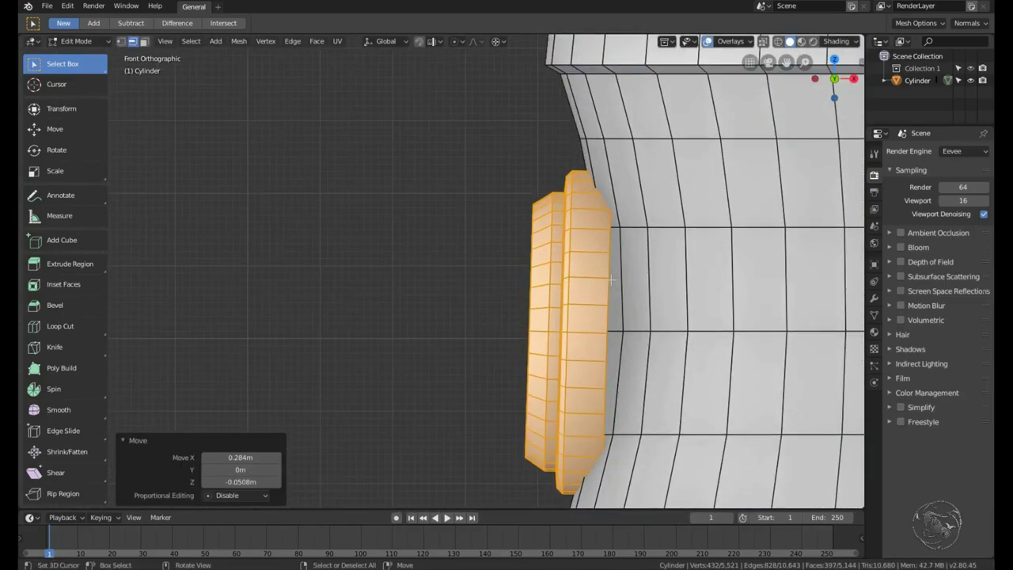
mouse_move(594, 265)
middle_down()
mouse_move(561, 319)
mouse_move(356, 294)
middle_up()
Add a new edge loop around the copied disc's rim.
key(alt+a)
scroll(561, 319, up, 3)
key(ctrl+l)
key(Escape)
key(ctrl+r)
click(325, 276)
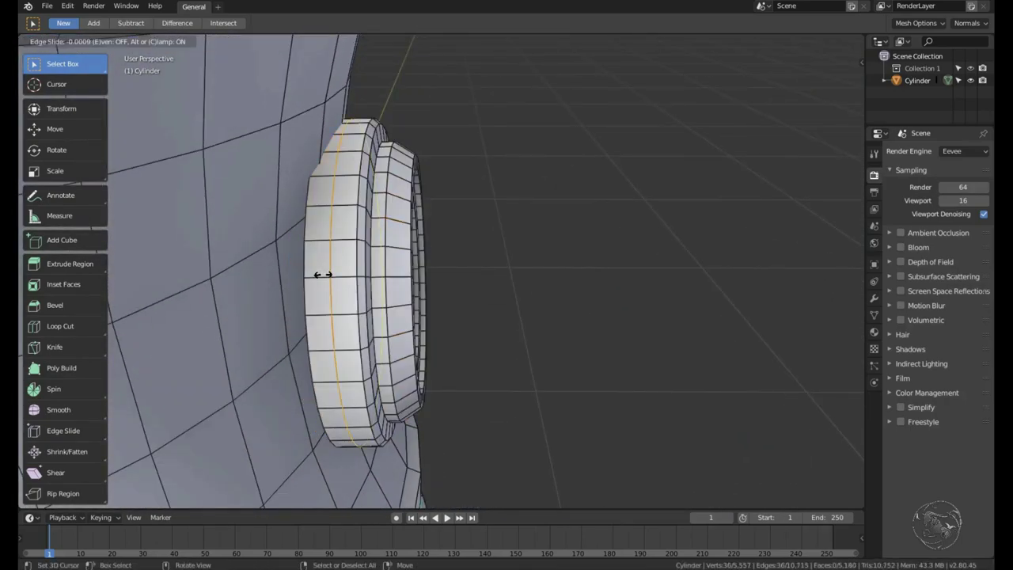
click(325, 276)
Scale the selected disc part with X locked, then scale it along Y.
middle_drag(349, 215, 506, 237)
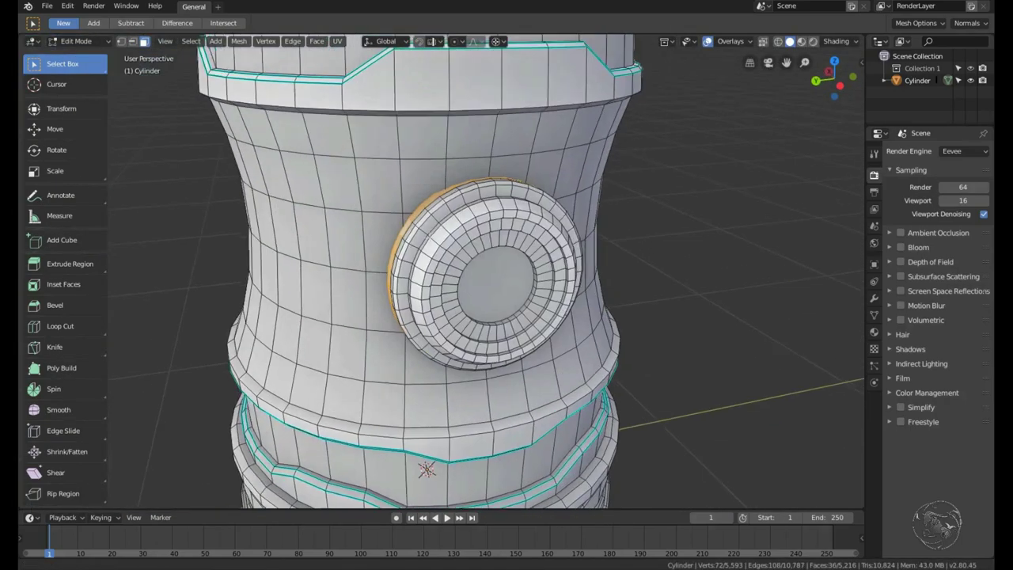
key(s)
key(shift+x)
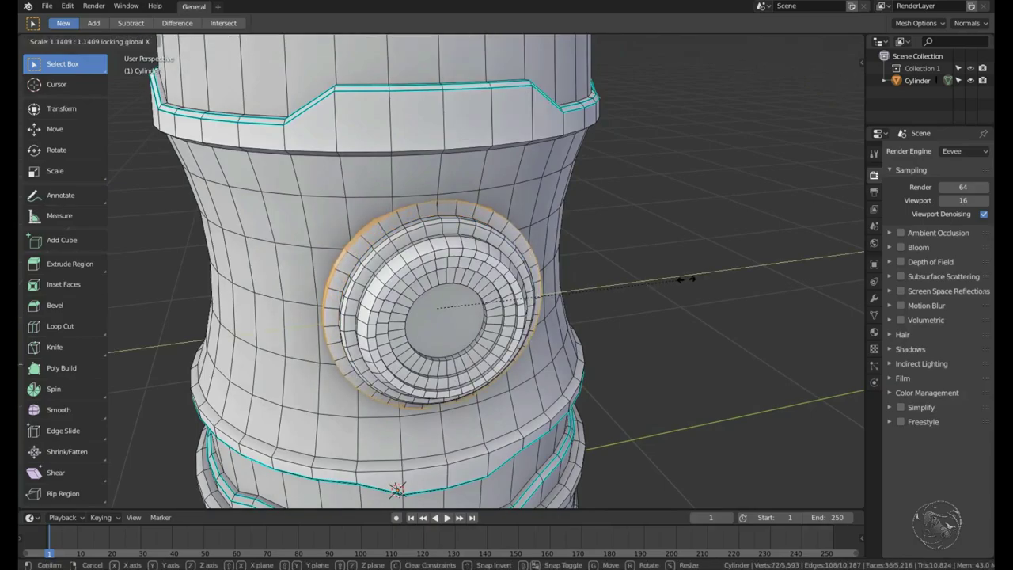
click(678, 279)
key(s)
key(y)
mouse_move(678, 279)
middle_down()
mouse_move(639, 260)
mouse_move(507, 262)
mouse_move(419, 285)
mouse_move(502, 272)
mouse_move(443, 301)
mouse_move(429, 276)
middle_up()
click(657, 260)
scroll(473, 261, up, 2)
Bevel the disc's edge loops, resize the whole disc, and return to Object Mode.
alt+click(397, 290)
key(ctrl+b)
click(440, 291)
key(ctrl+l)
scroll(502, 272, down, 3)
scroll(454, 297, up, 4)
scroll(455, 296, down, 3)
key(s)
click(481, 285)
key(Tab)
key(Tab)
Select the lens disc and slide it along X into its final position.
scroll(430, 277, up, 5)
scroll(478, 315, down, 2)
key(g)
key(x)
click(435, 279)
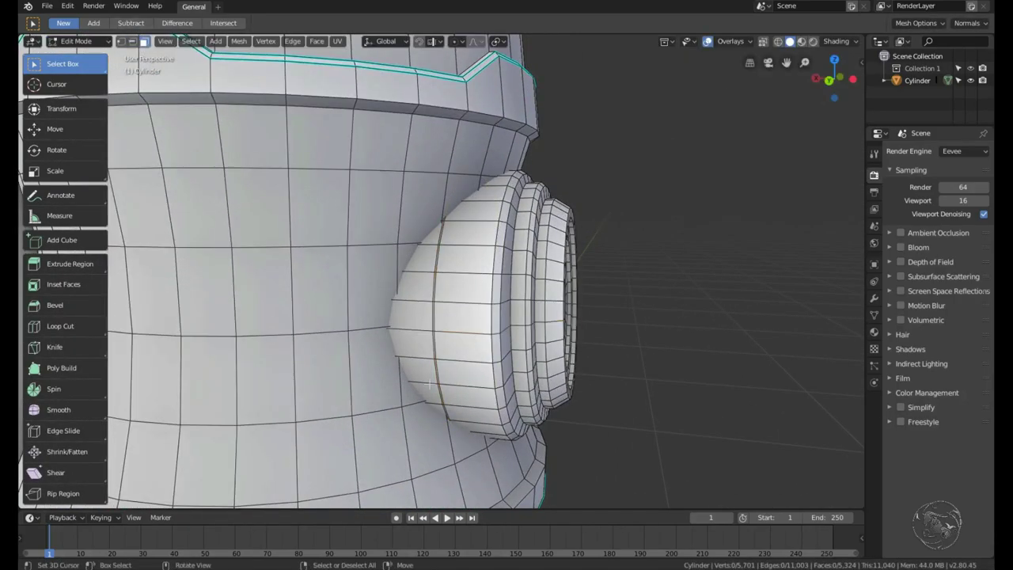
click(564, 315)
scroll(564, 315, down, 3)
scroll(475, 301, up, 3)
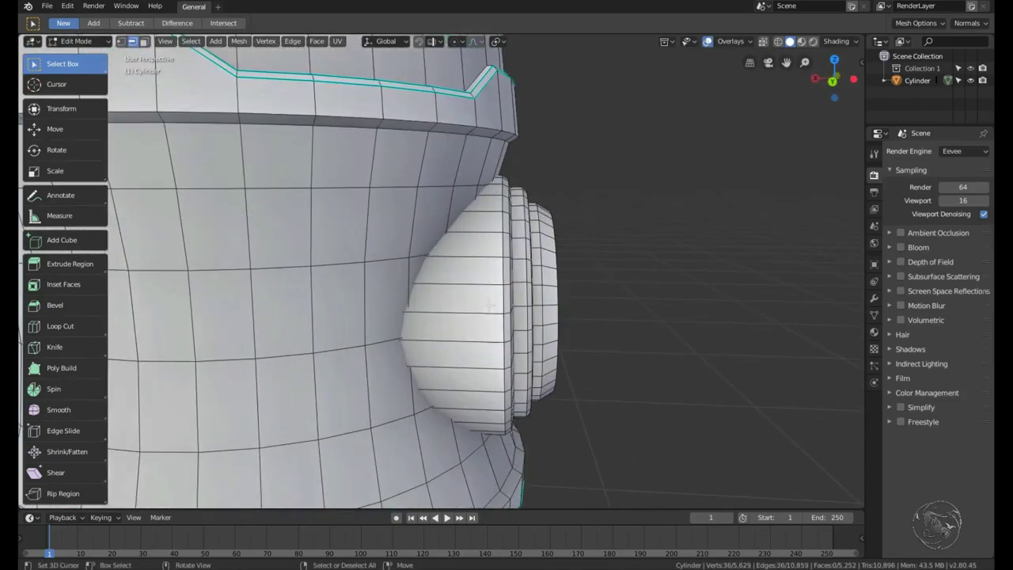
Grow the selection into a band of faces around the middle and duplicate it in place.
middle_drag(475, 300, 165, 50)
middle_drag(332, 272, 412, 198)
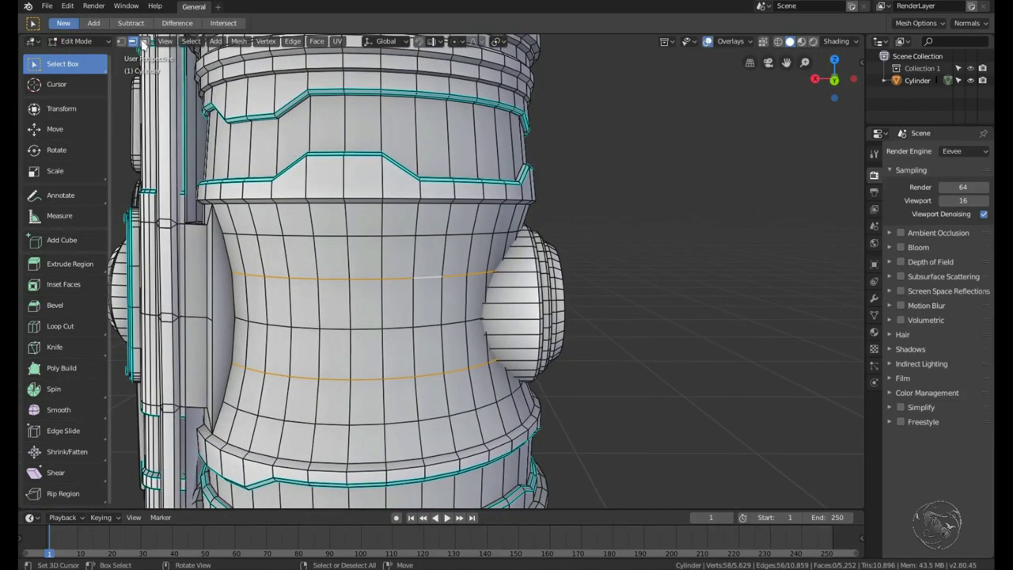
key(ctrl+KP_Add)
key(shift+d)
key(Escape)
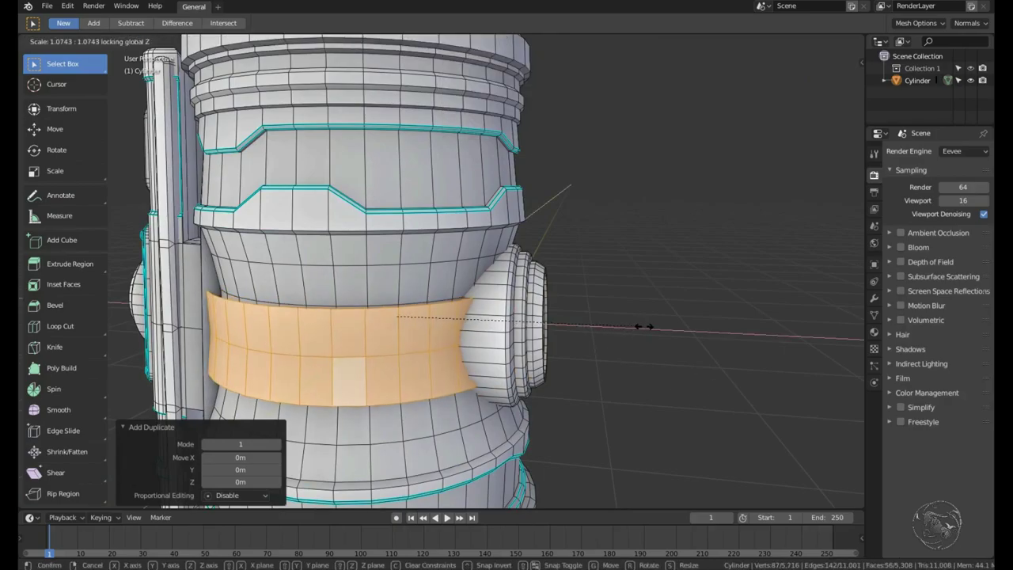
Scale the duplicated middle band outward to form a raised ring.
click(658, 327)
mouse_move(658, 327)
middle_down()
mouse_move(638, 292)
mouse_move(503, 302)
mouse_move(471, 275)
middle_up()
scroll(638, 291, up, 2)
key(s)
click(622, 290)
Add five edge loops across the raised middle band.
scroll(503, 302, down, 3)
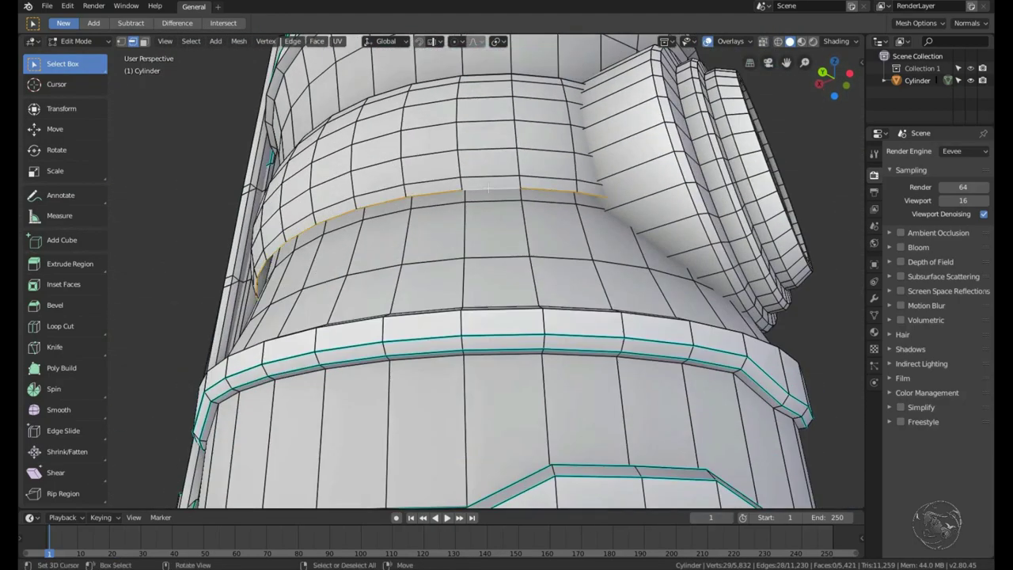
scroll(471, 274, up, 5)
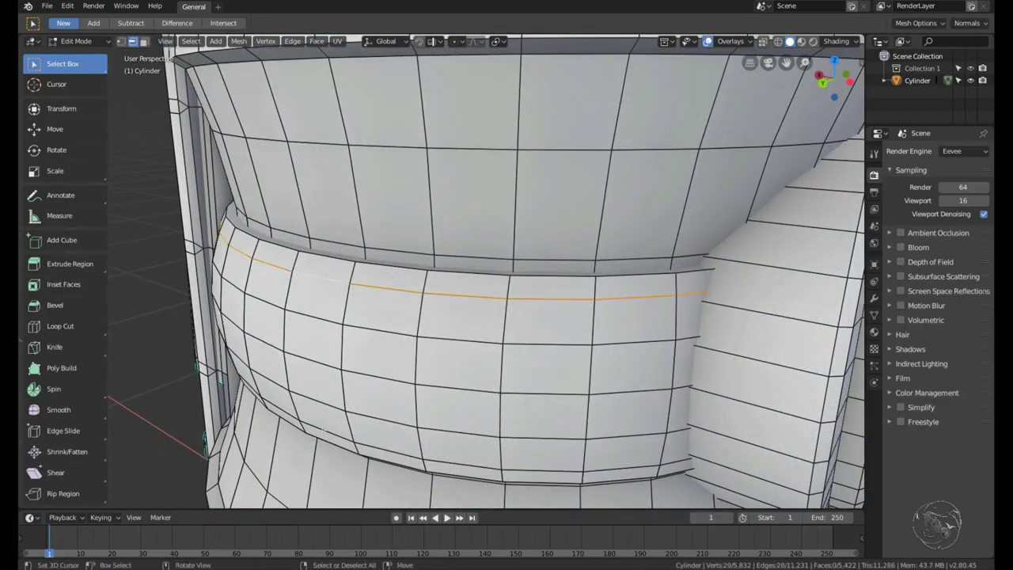
scroll(514, 337, up, 2)
scroll(380, 298, up, 4)
click(380, 299)
scroll(380, 299, down, 3)
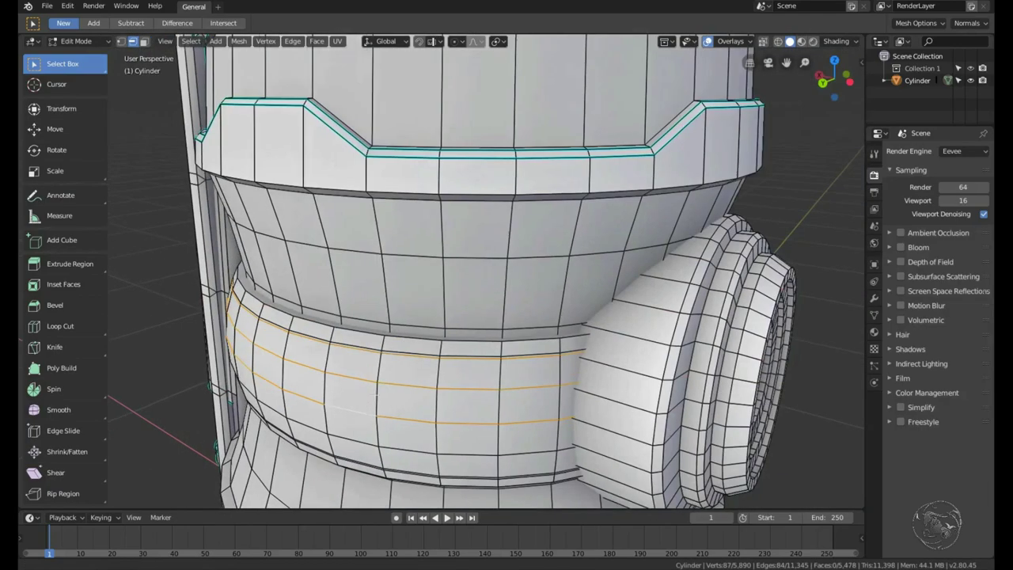
middle_drag(380, 299, 443, 285)
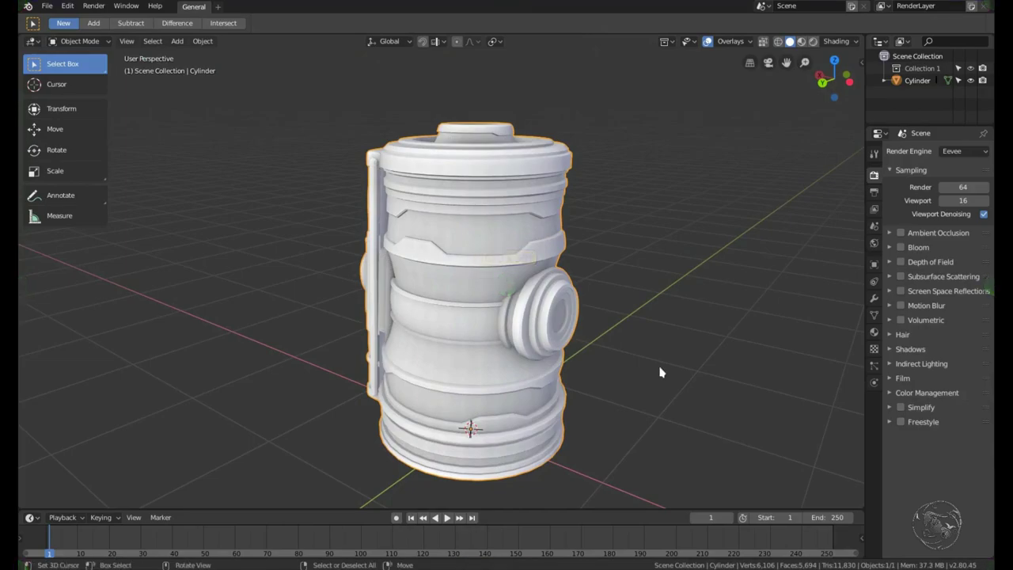
Add an 18-vertex circle, then raise it along Z and shrink it onto the lower ring.
click(372, 306)
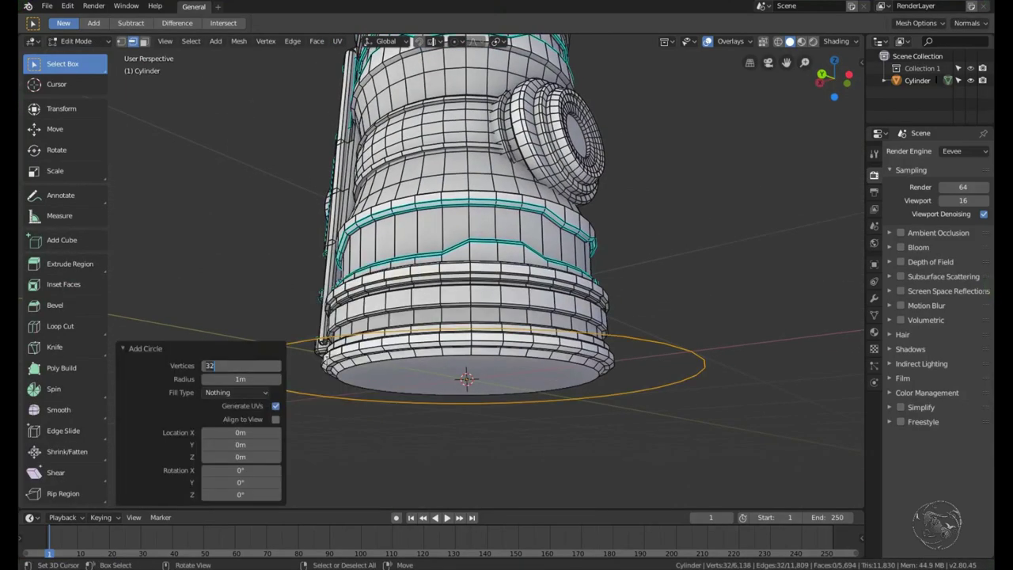
key(Return)
mouse_move(633, 339)
middle_down()
mouse_move(629, 366)
mouse_move(783, 354)
middle_up()
click(629, 367)
key(KP_1)
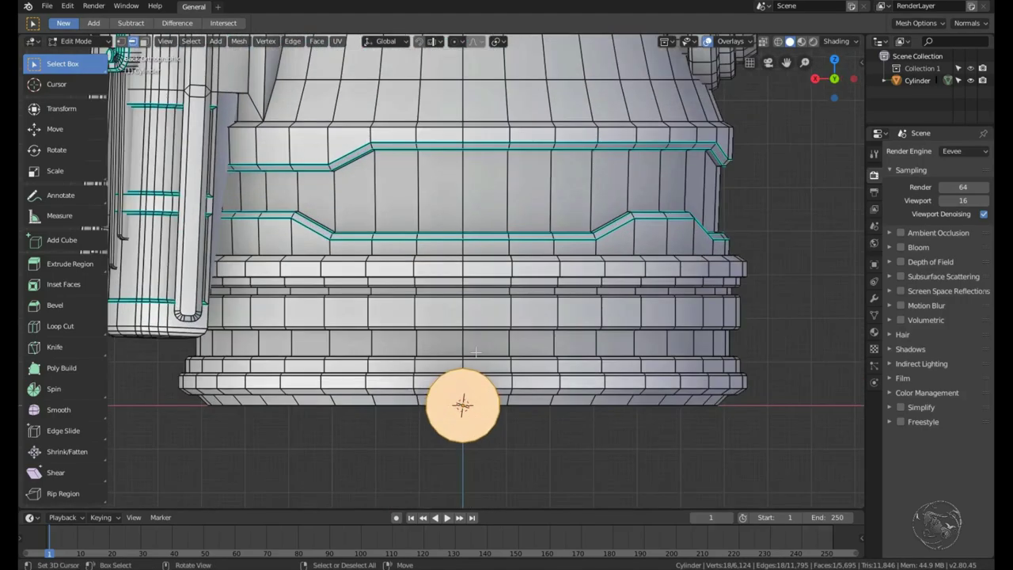
key(g)
key(z)
key(Return)
key(s)
click(532, 302)
Extrude the circle into a short tube and bevel the stub's end face.
middle_drag(532, 301, 559, 323)
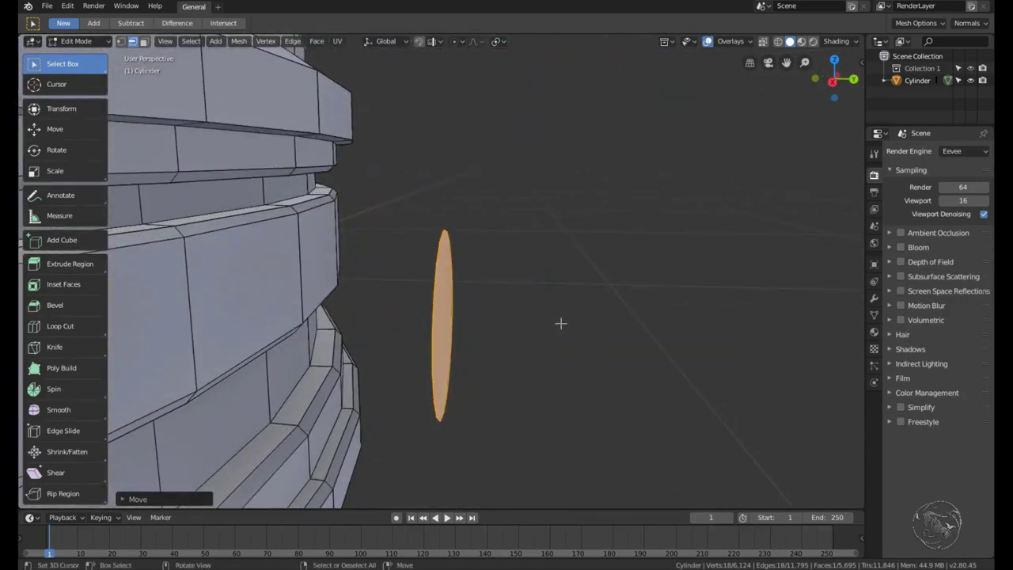
key(e)
click(343, 321)
key(x)
click(142, 42)
key(ctrl+b)
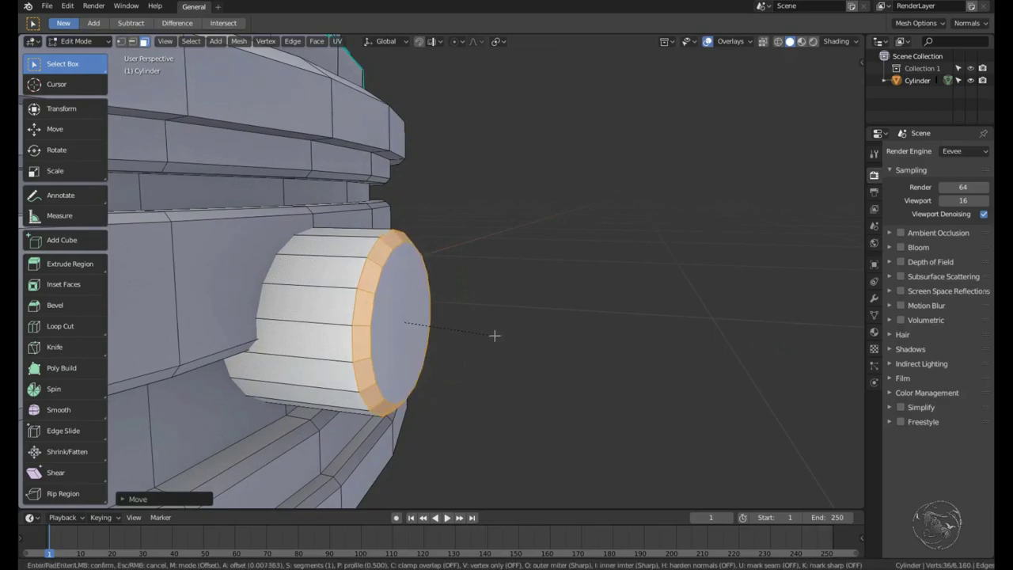
Apply Shade Smooth to the lantern in Object Mode, then go back to editing the stub.
key(Tab)
click(203, 42)
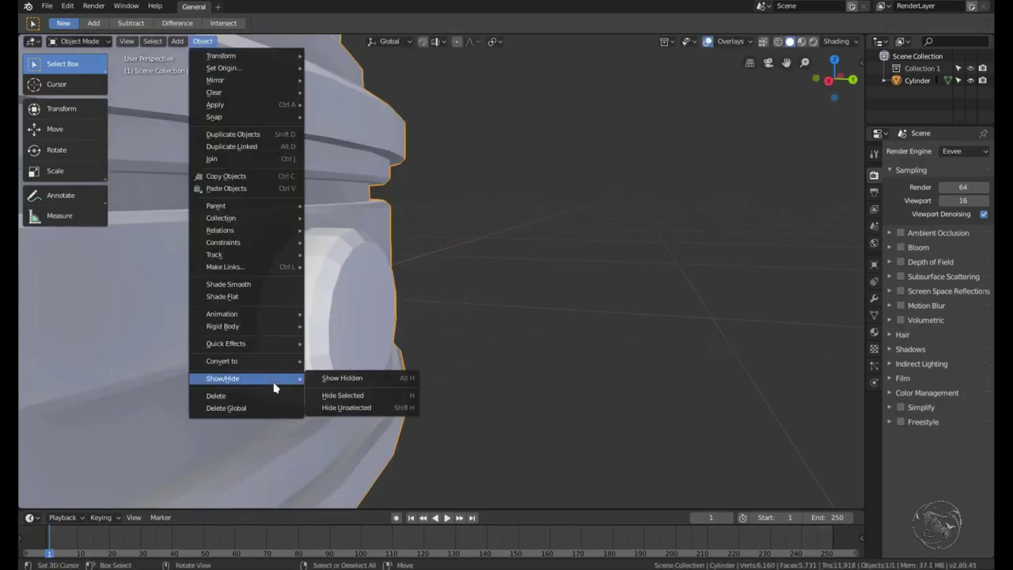
click(274, 380)
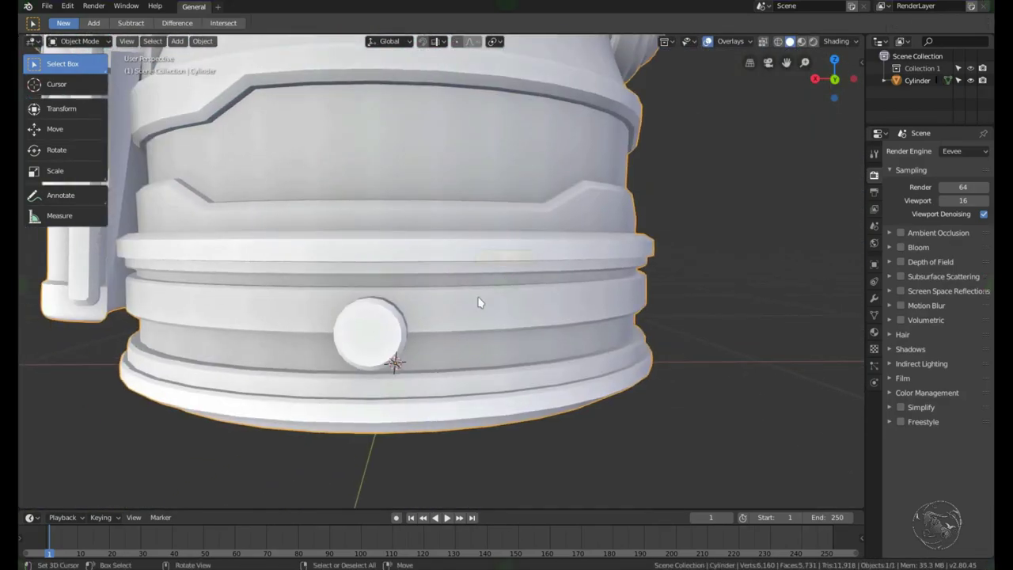
middle_drag(477, 301, 362, 351)
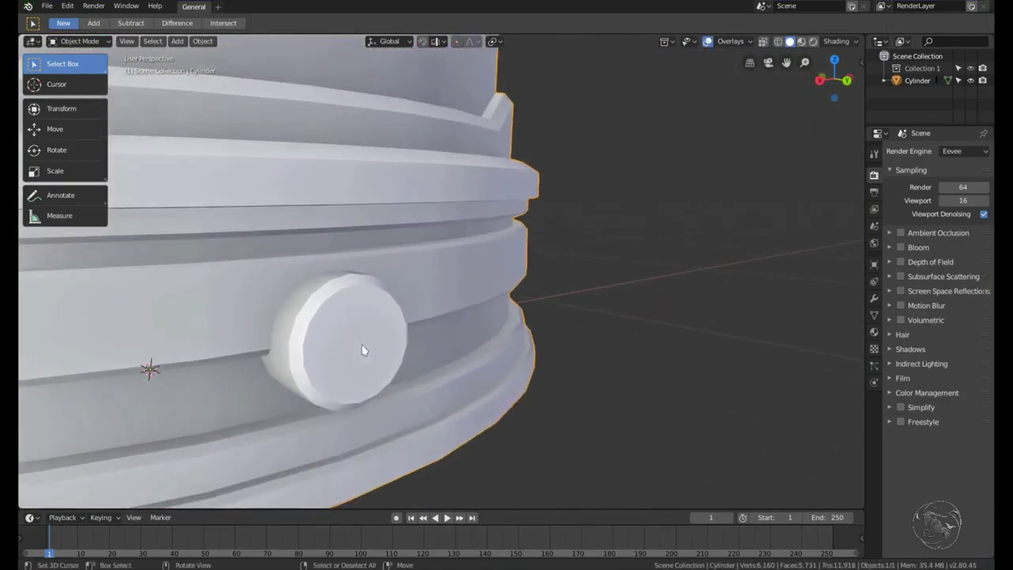
key(Tab)
Inset and extrude the stub's end face, then spin it into a pipe bend.
key(i)
click(513, 276)
key(e)
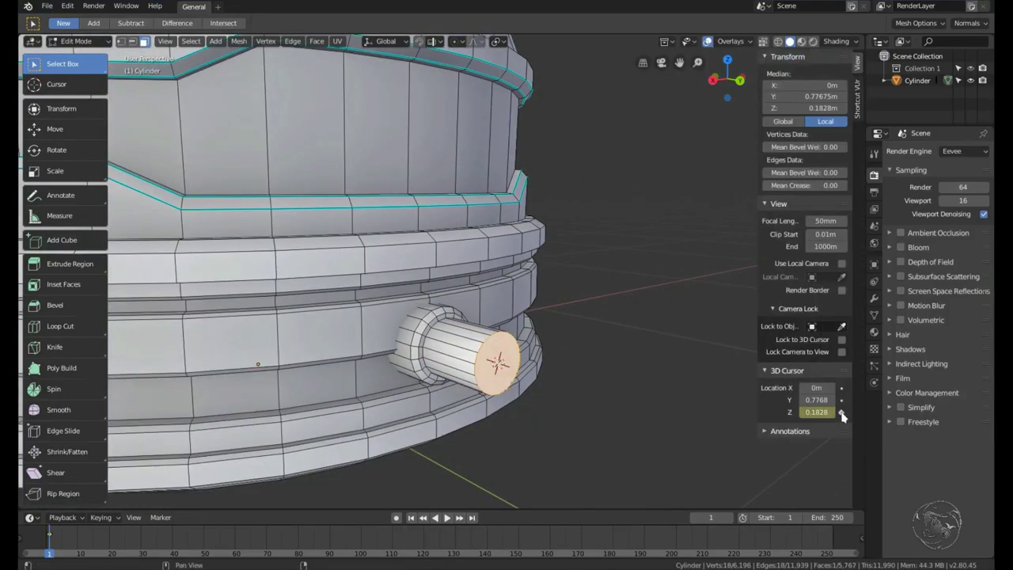
click(627, 251)
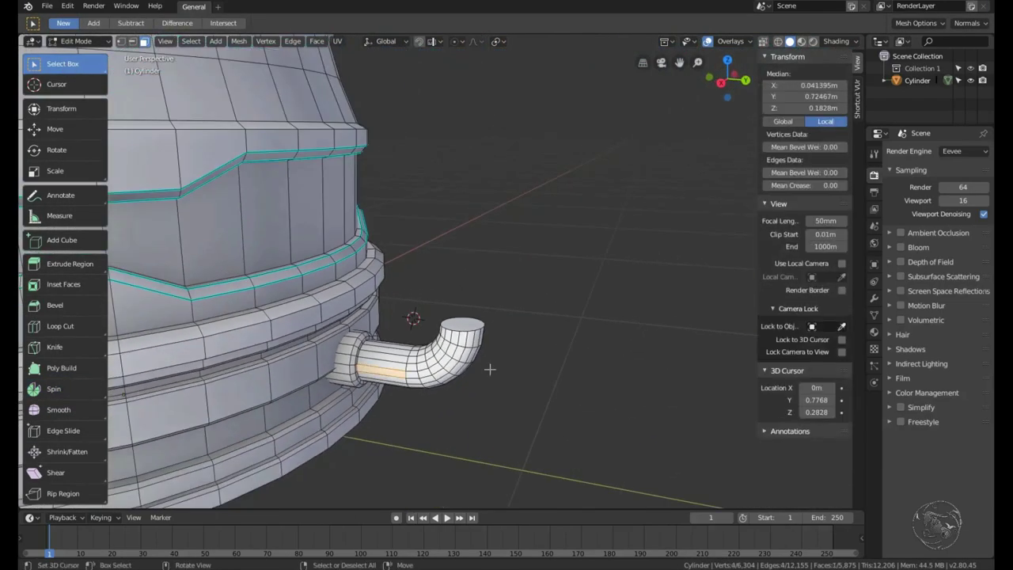
Move the pipe spout up to the upper stub and select the whole pipe in see-through view.
key(ctrl+l)
click(396, 98)
key(KP_Decimal)
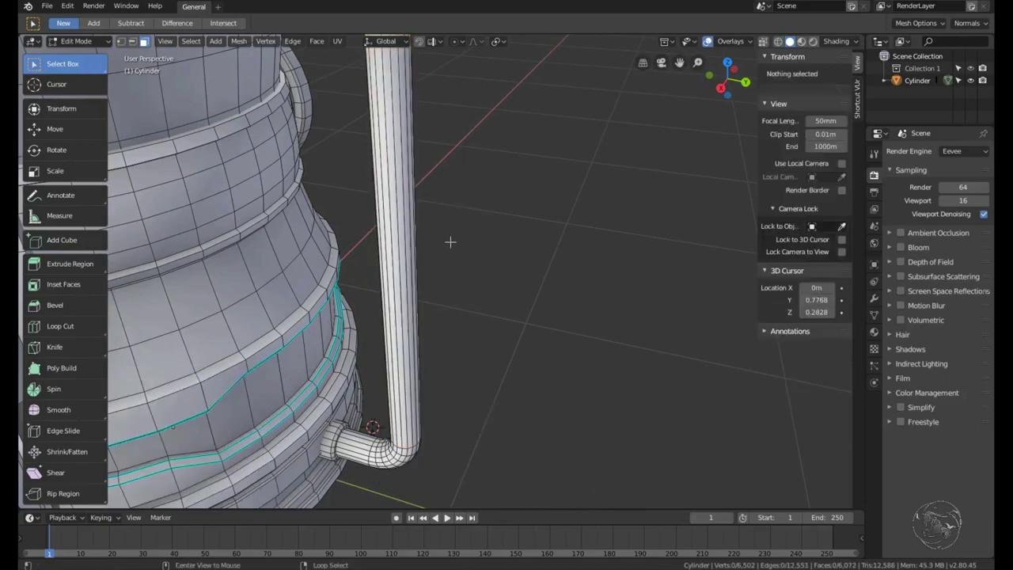
key(l)
key(alt+z)
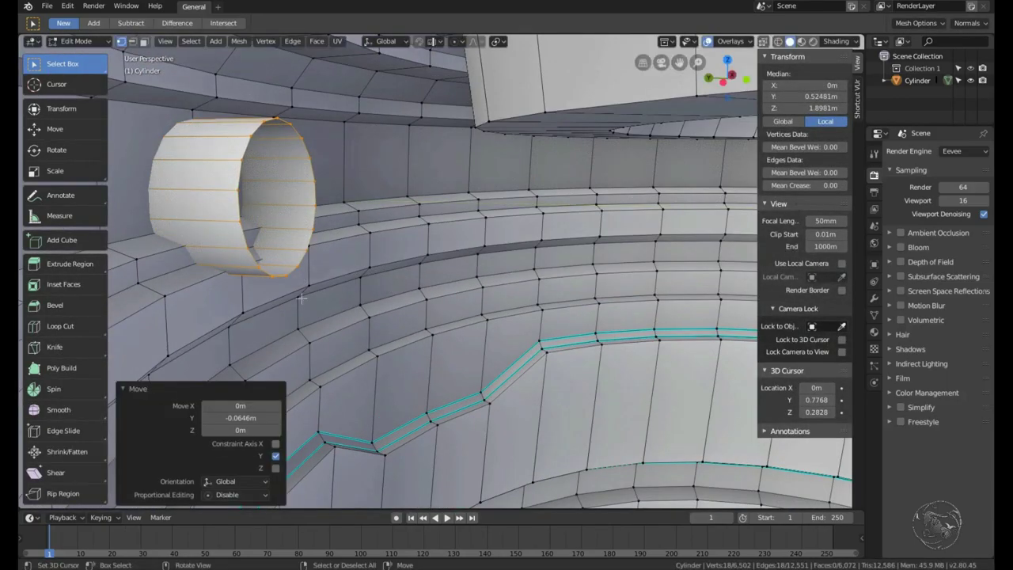
key(ctrl+l)
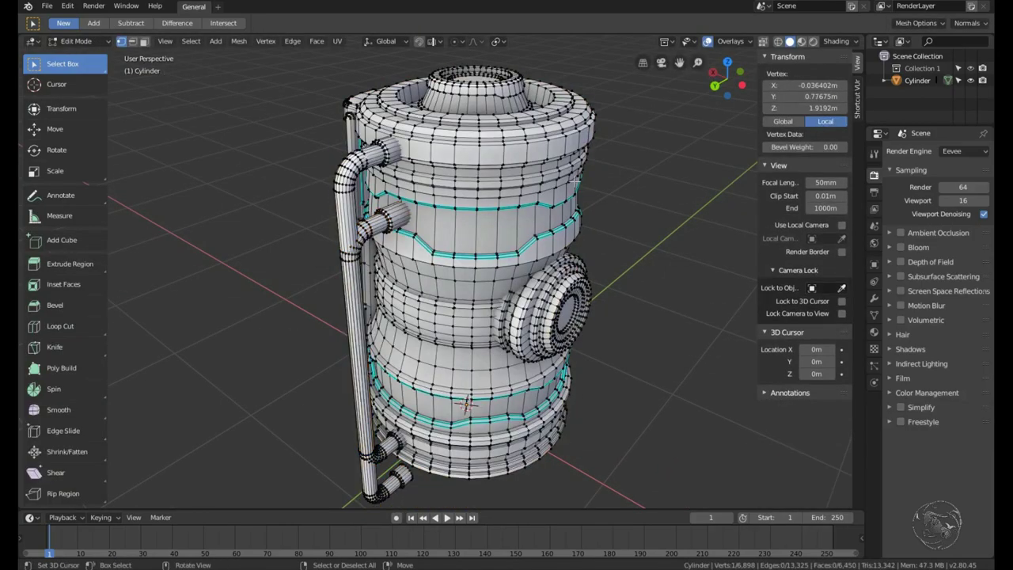
Rotate the pipe 30 degrees and thicken it.
key(ctrl+l)
key(r)
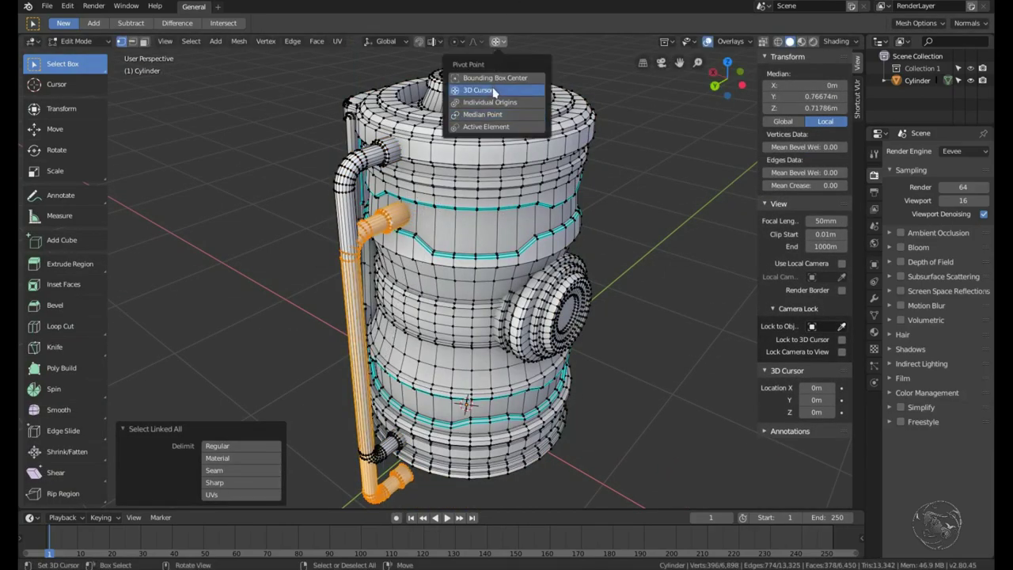
key(Return)
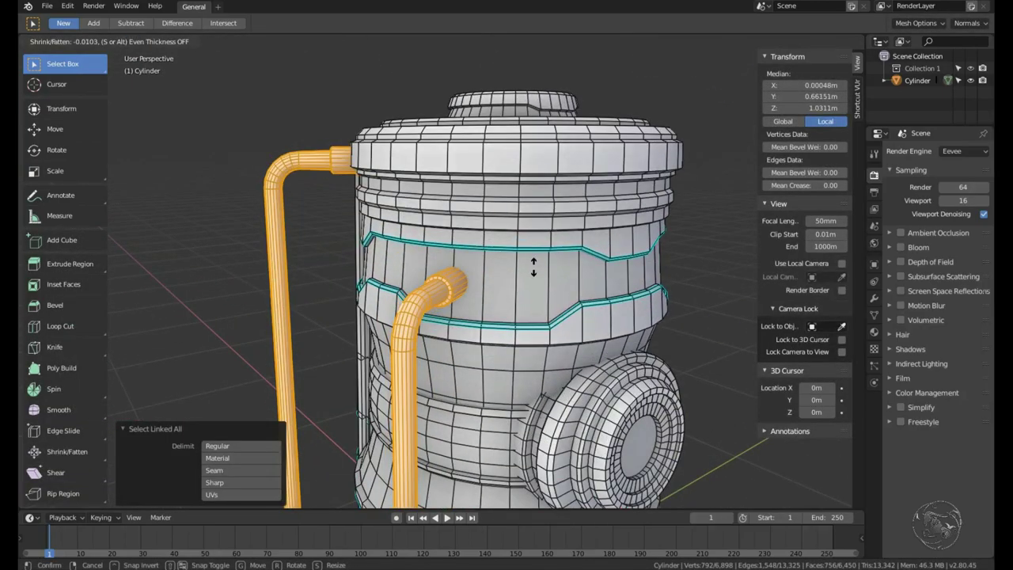
click(534, 266)
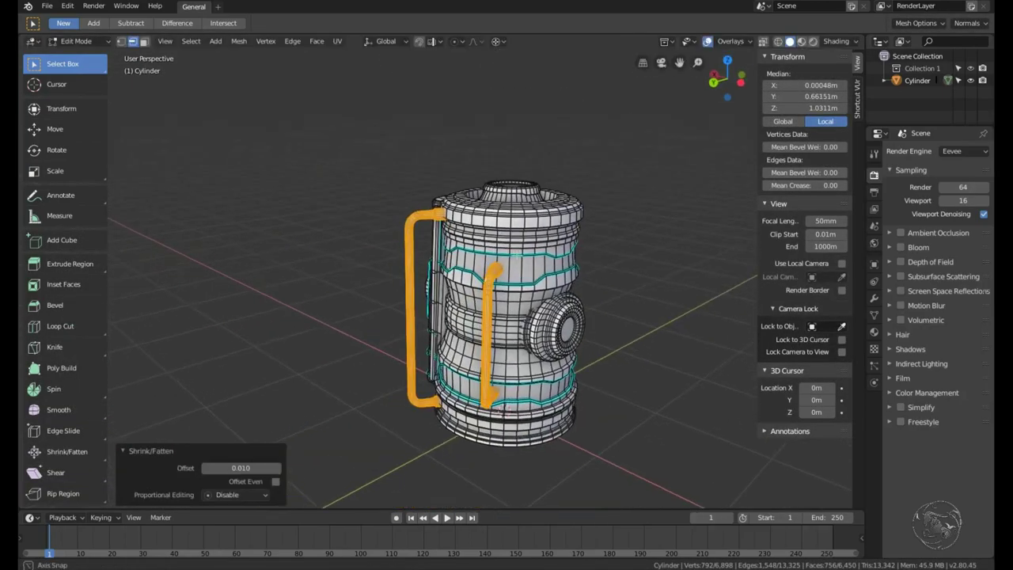
Refine the pipe-end vertex selection in see-through view and scale the pipe end.
key(alt+z)
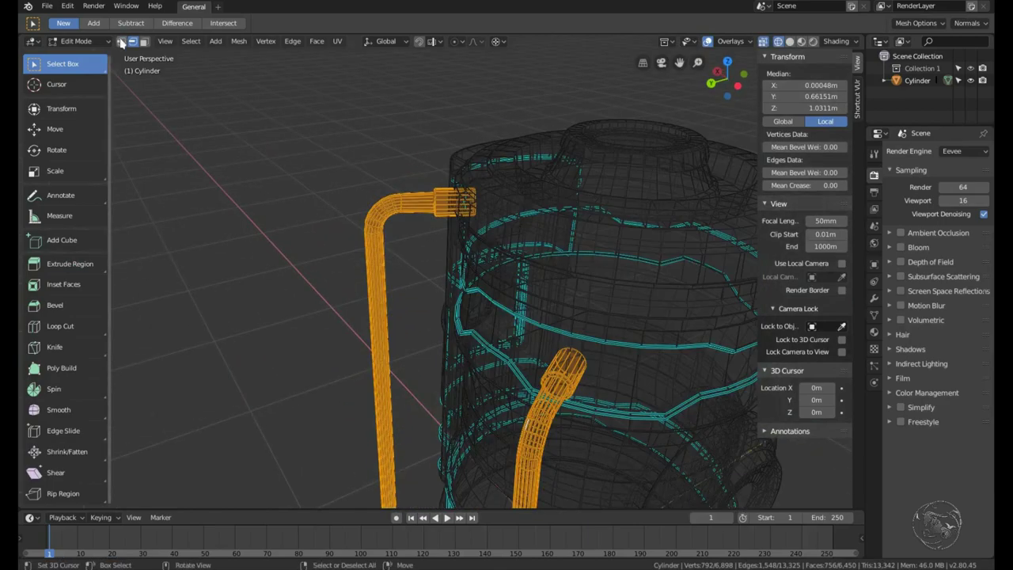
key(Escape)
middle_drag(599, 272, 586, 101)
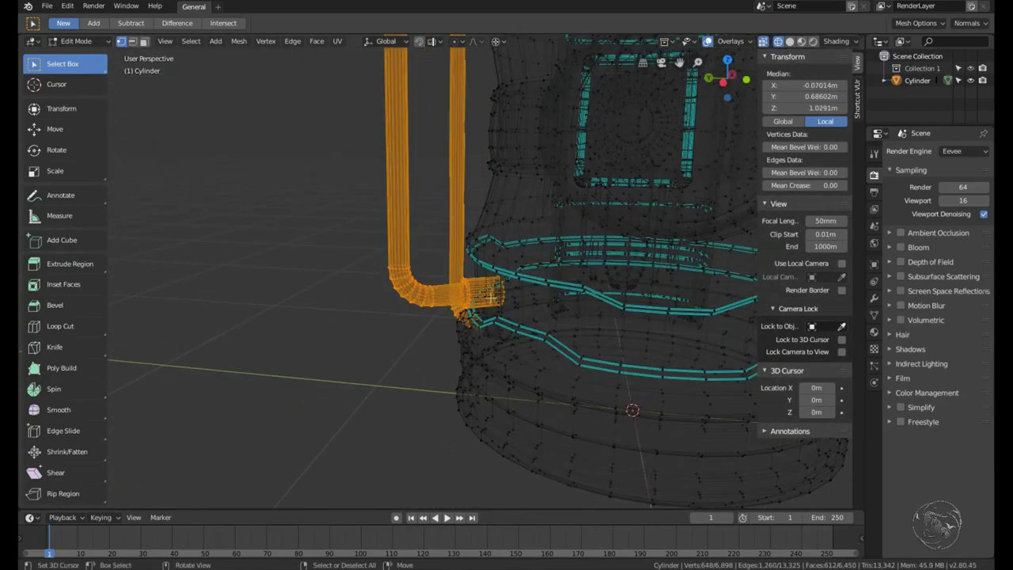
mouse_move(505, 317)
middle_down()
mouse_move(432, 215)
mouse_move(464, 226)
middle_up()
middle_click(432, 215)
key(Escape)
key(alt+z)
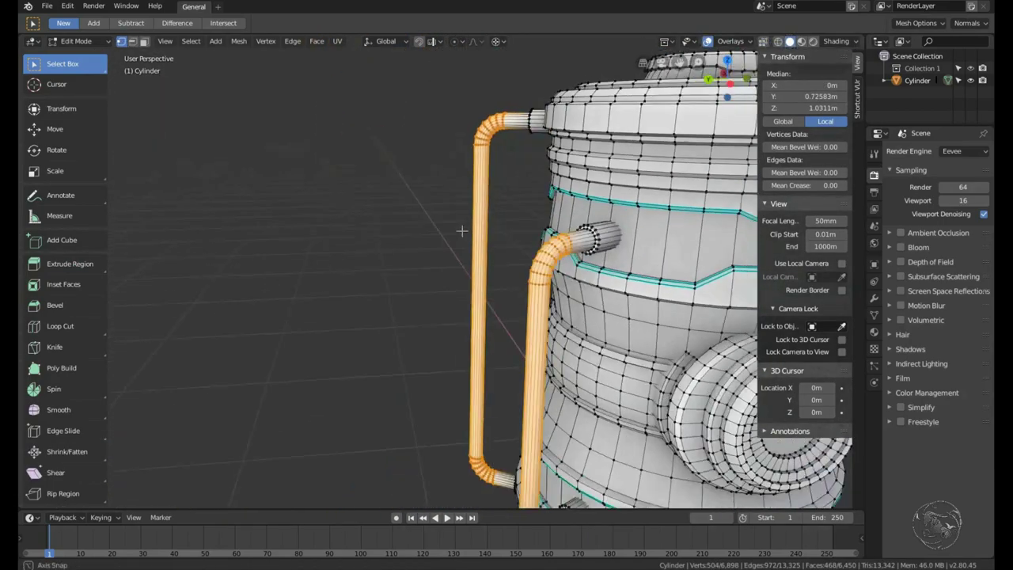
click(628, 208)
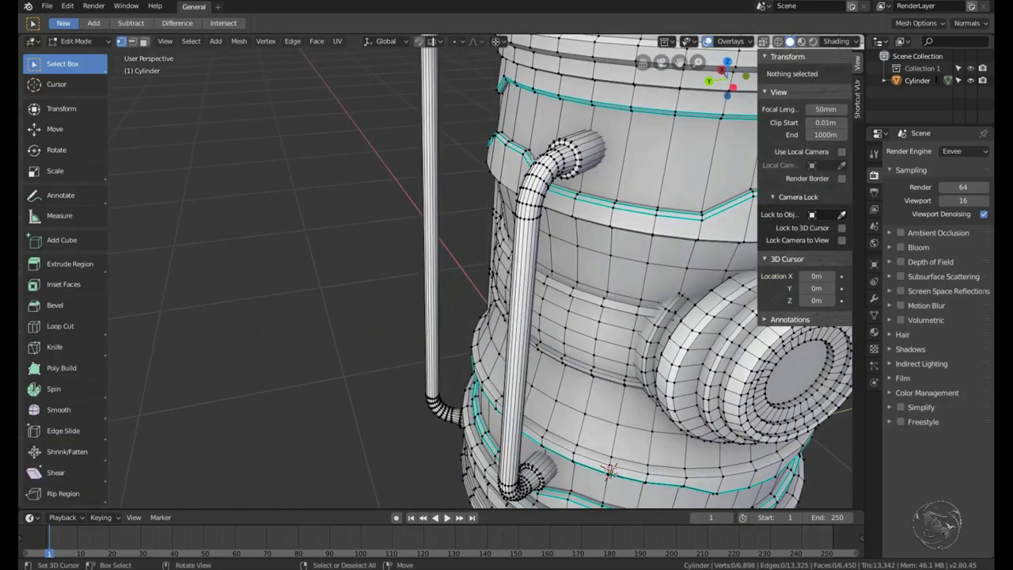
Select the whole short pipe and start thickening it with Shrink/Fatten (Alt+S).
click(566, 372)
key(ctrl+l)
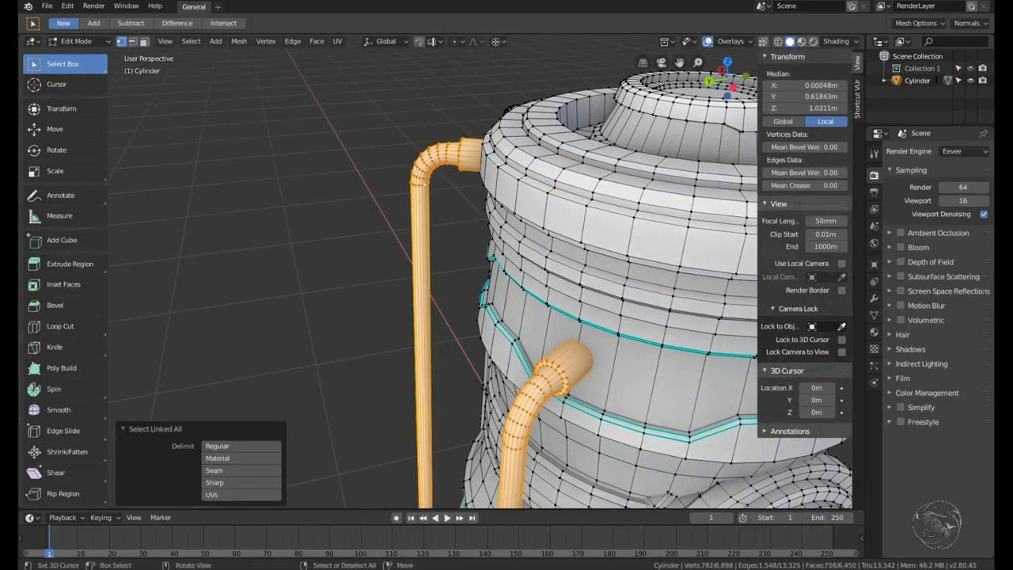
middle_drag(566, 372, 535, 192)
scroll(535, 192, down, 2)
key(alt+s)
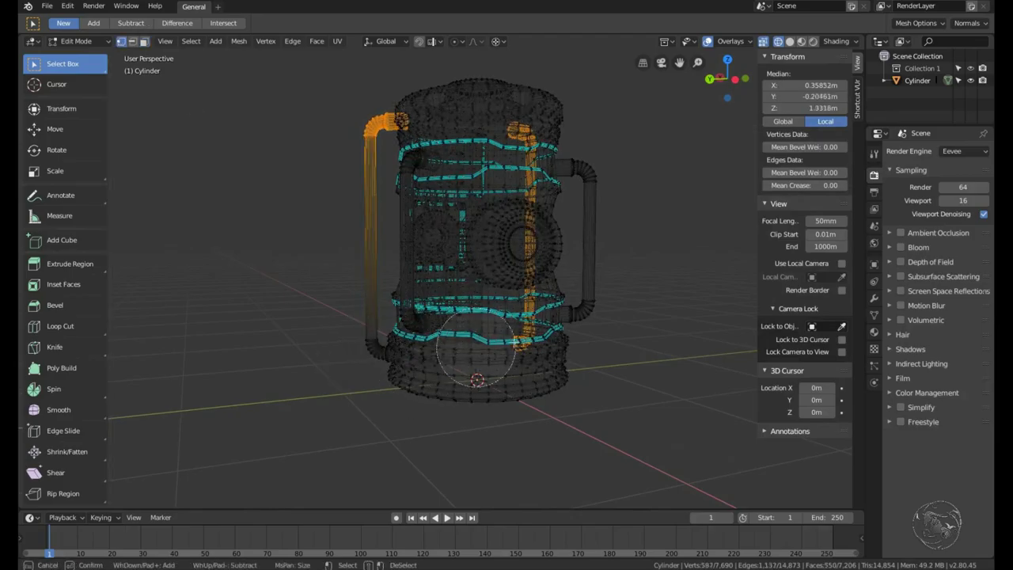
Grow the pillar-top selection and lift the top ring slightly along Z.
click(576, 349)
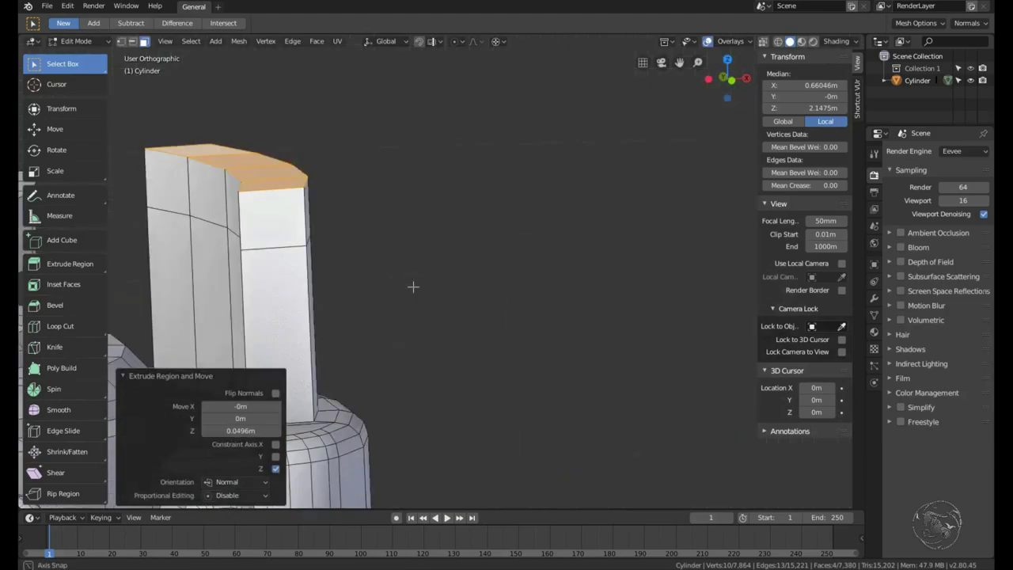
key(KP_1)
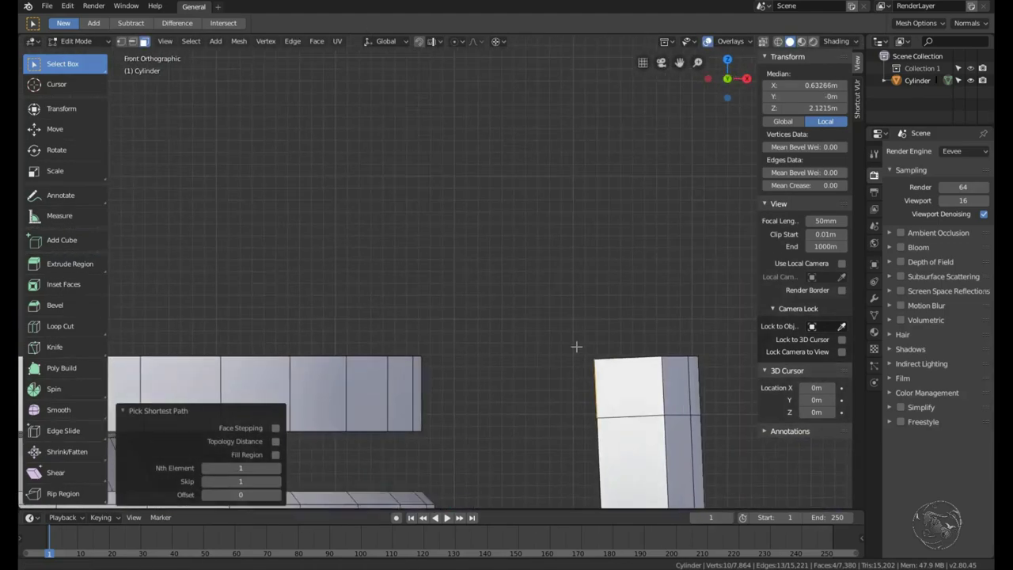
scroll(554, 346, down, 2)
key(ctrl+KP_Add)
key(alt+z)
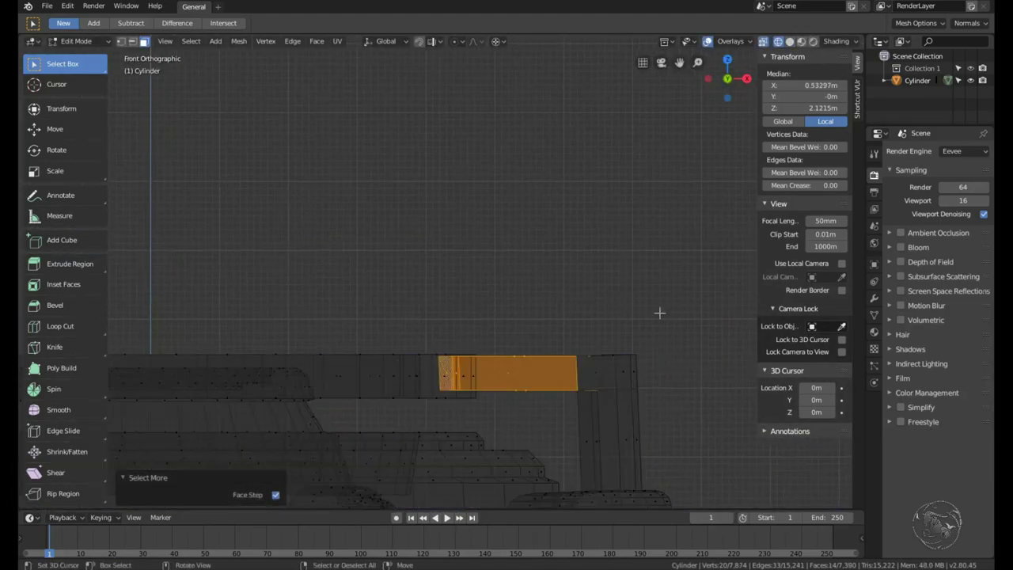
key(ctrl+l)
key(alt+z)
key(g)
key(z)
click(558, 401)
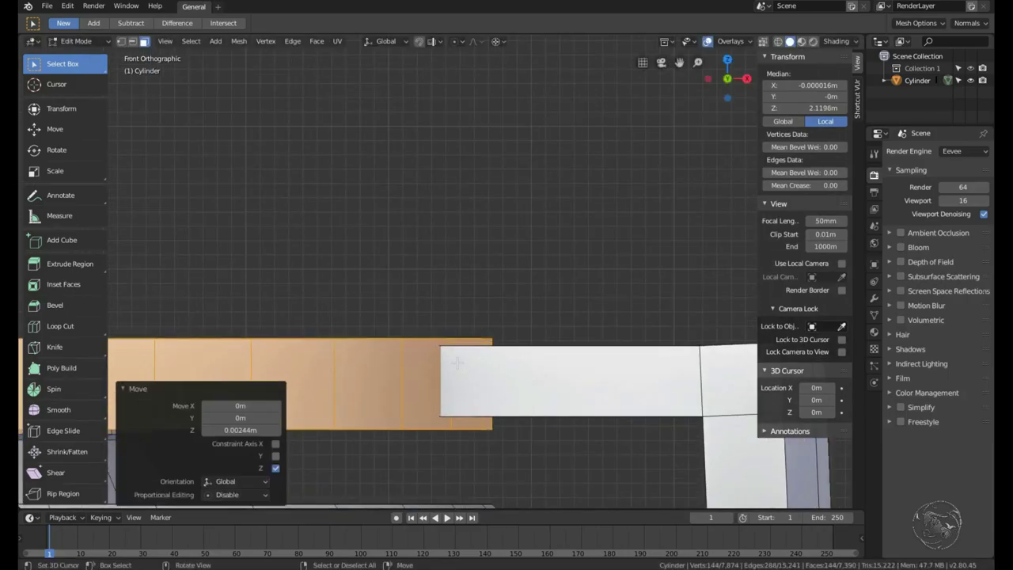
Clear the selection and select the top faces of the protruding block.
mouse_move(559, 401)
middle_down()
mouse_move(541, 357)
mouse_move(60, 8)
middle_up()
key(alt+a)
middle_drag(418, 380, 475, 317)
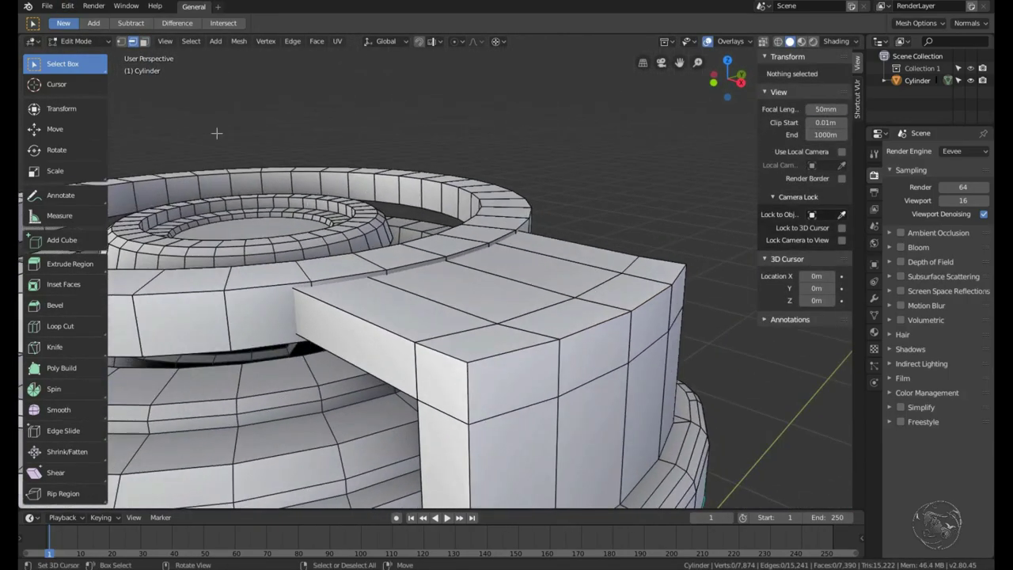
alt+click(475, 321)
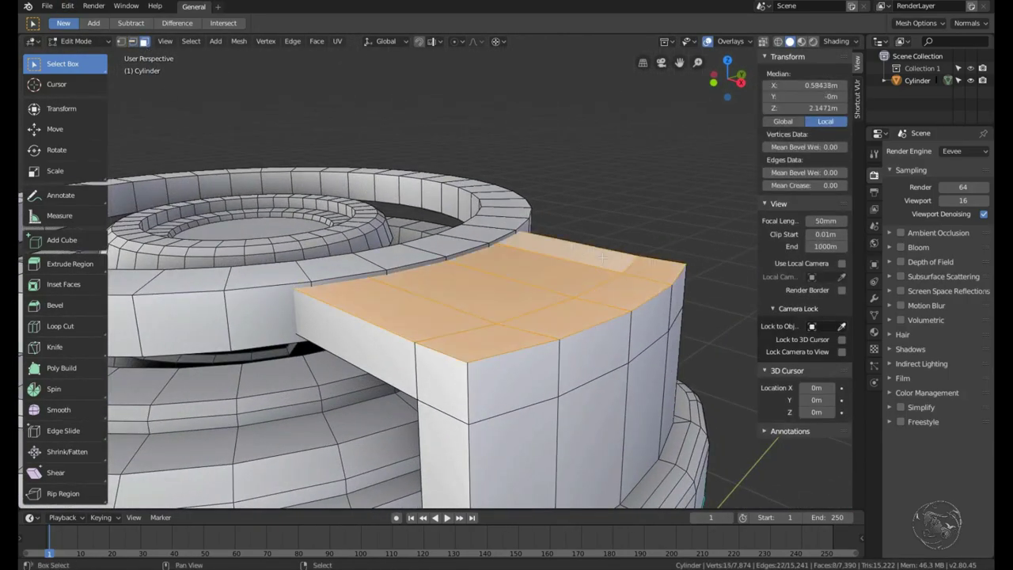
middle_drag(604, 257, 548, 259)
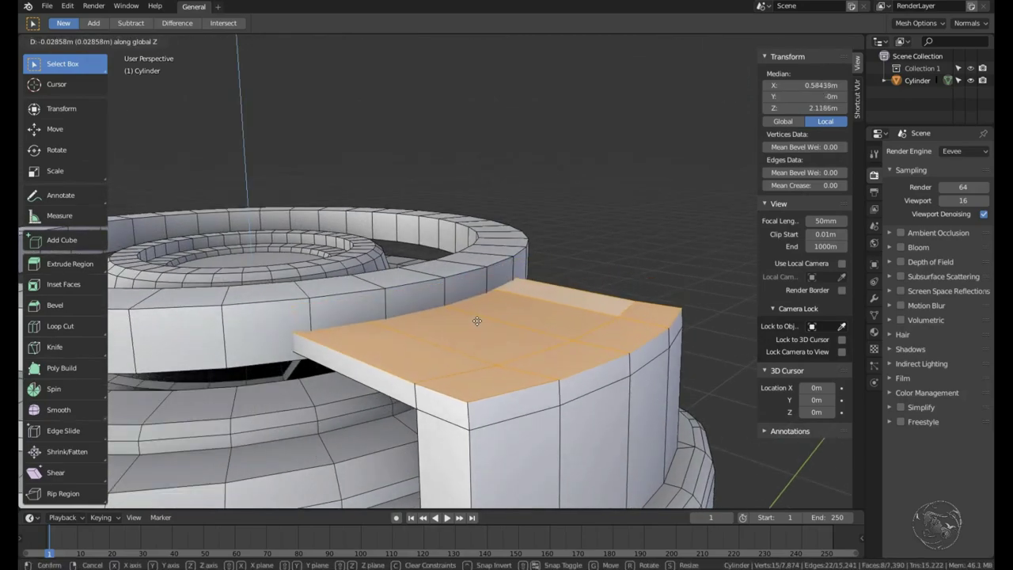
Finish the raised plate on the block and bevel the ring's edge loop.
click(575, 321)
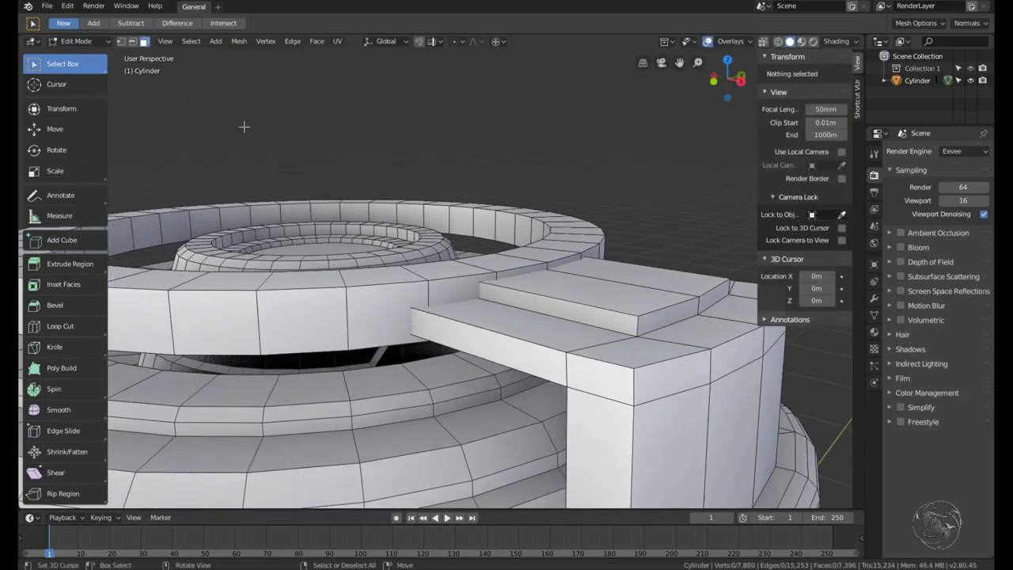
mouse_move(575, 320)
middle_down()
mouse_move(428, 291)
mouse_move(420, 269)
mouse_move(380, 238)
middle_up()
alt+click(427, 291)
alt+click(419, 269)
scroll(538, 222, down, 3)
key(ctrl+b)
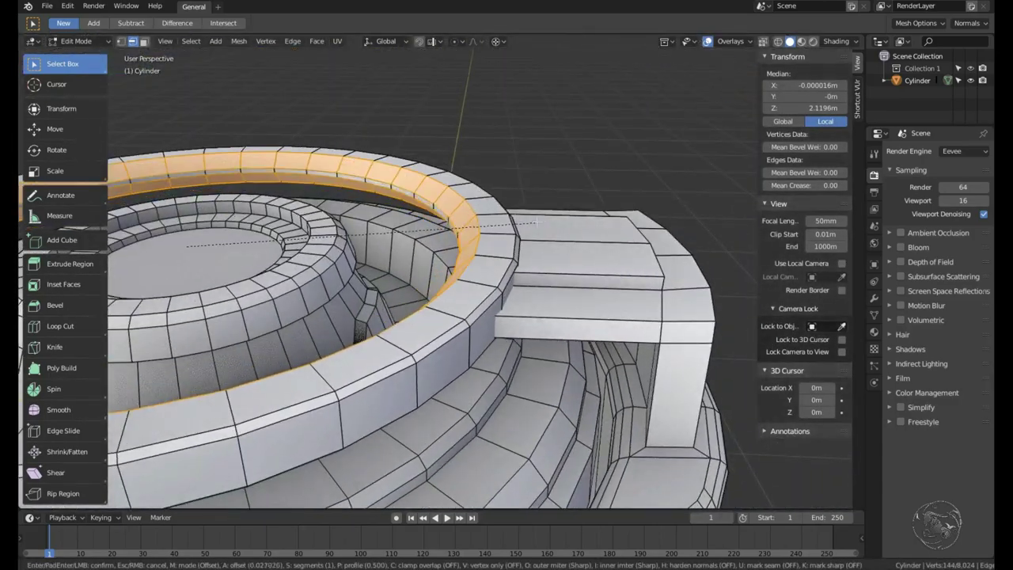
key(Escape)
Bevel the block's corner edge loop and delete the ring's extra edge loop.
mouse_move(537, 222)
middle_down()
mouse_move(554, 305)
mouse_move(333, 238)
middle_up()
alt+click(554, 305)
key(ctrl+b)
click(584, 315)
right_click(325, 337)
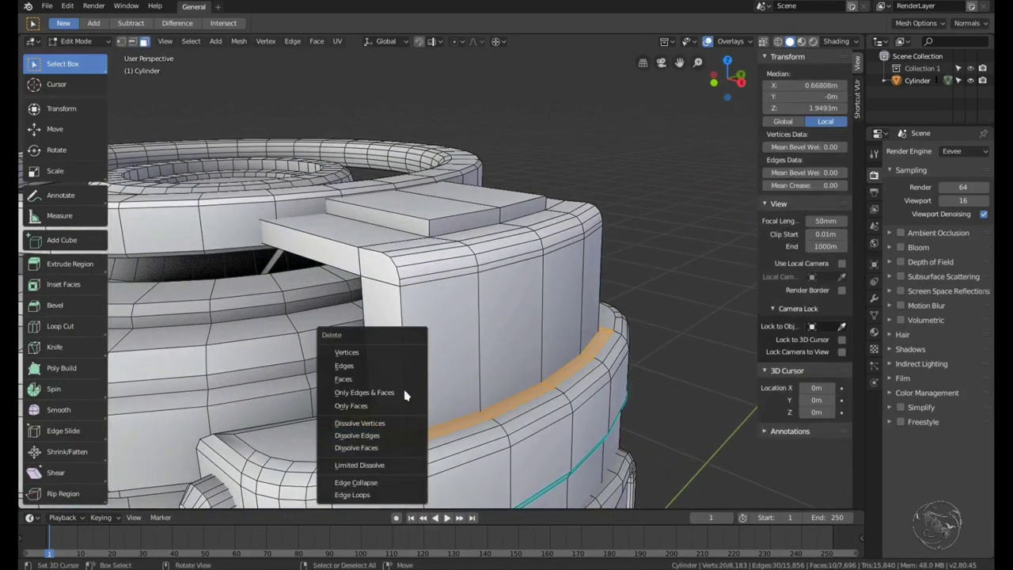
click(179, 89)
key(ctrl+z)
middle_drag(179, 89, 206, 119)
click(614, 325)
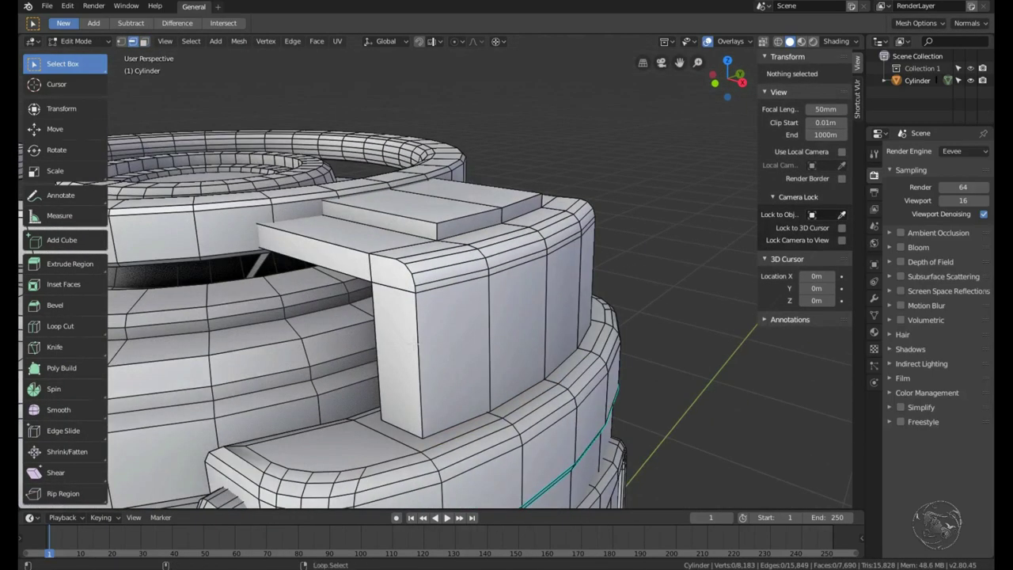
Bevel the bracket's inner corner edges to round its bend.
middle_drag(614, 325, 345, 360)
middle_drag(372, 293, 538, 314)
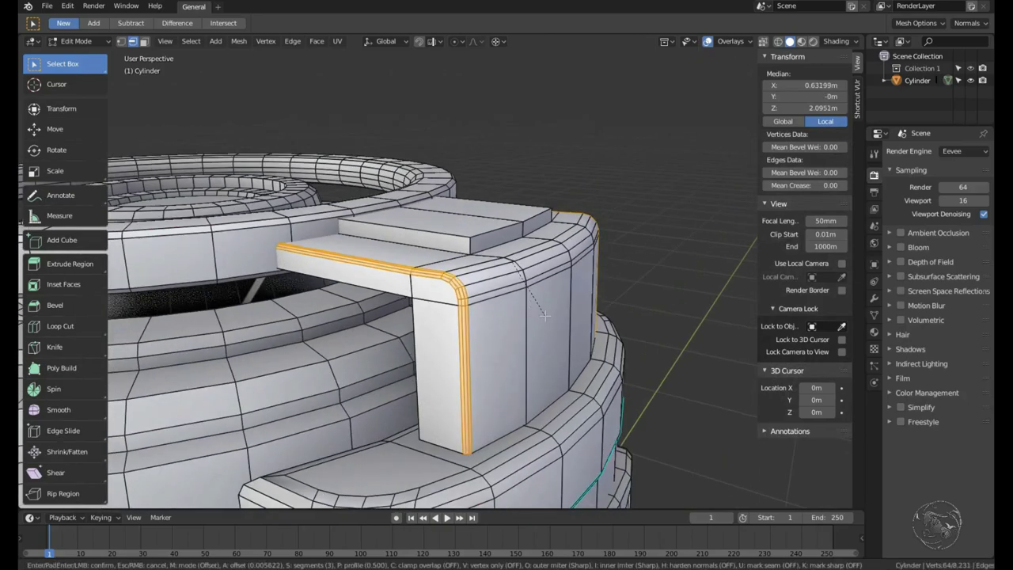
key(alt+a)
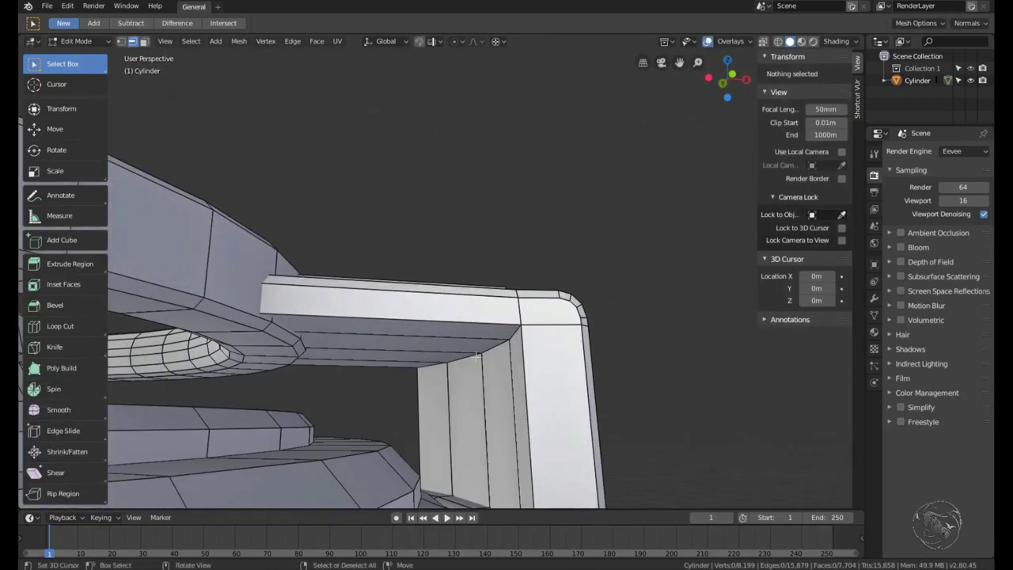
key(ctrl+b)
click(608, 351)
Select the whole mesh, merge duplicate vertices with Remove Doubles, and leave Edit Mode.
key(a)
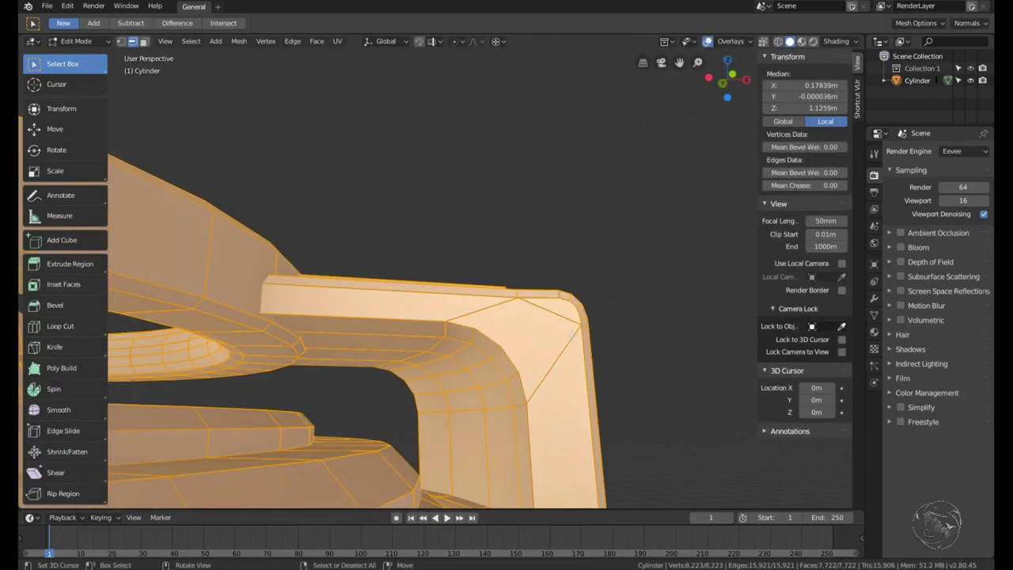
key(F3)
text(remove)
key(Return)
key(Tab)
key(Tab)
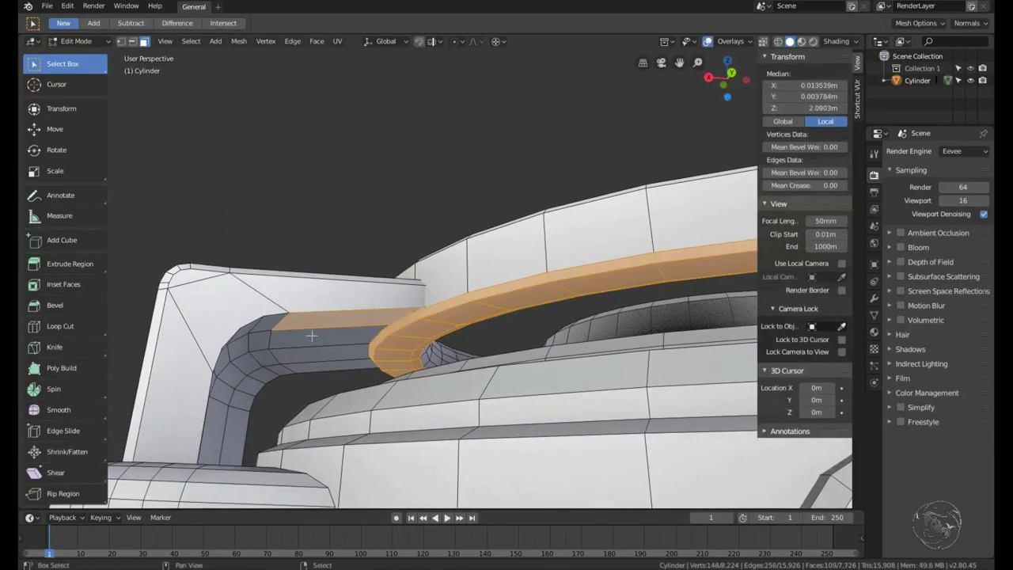
Bevel the plate's middle edge, then knife-cut and slide new edges across it.
ctrl+click(212, 379)
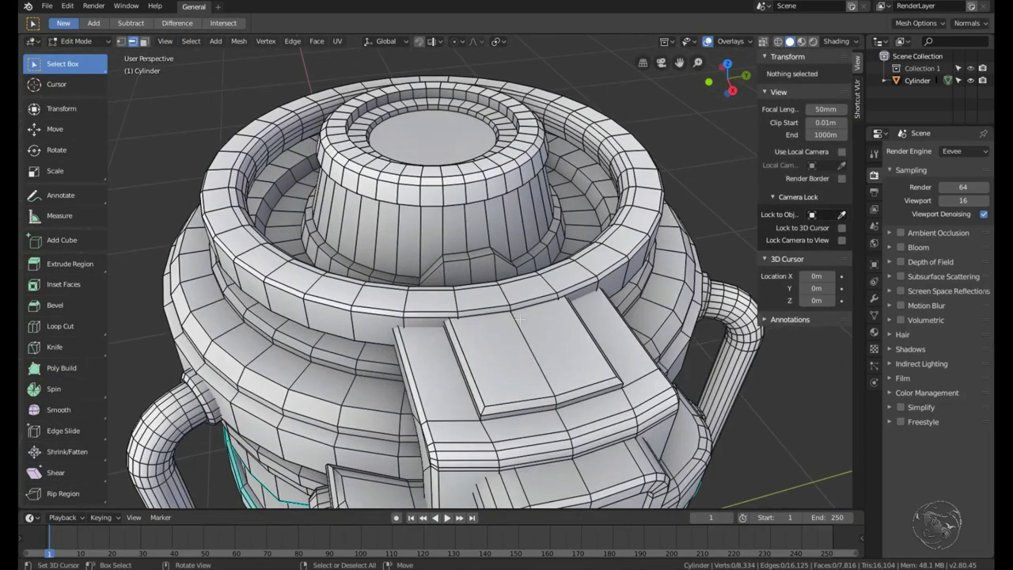
click(519, 319)
scroll(483, 276, up, 3)
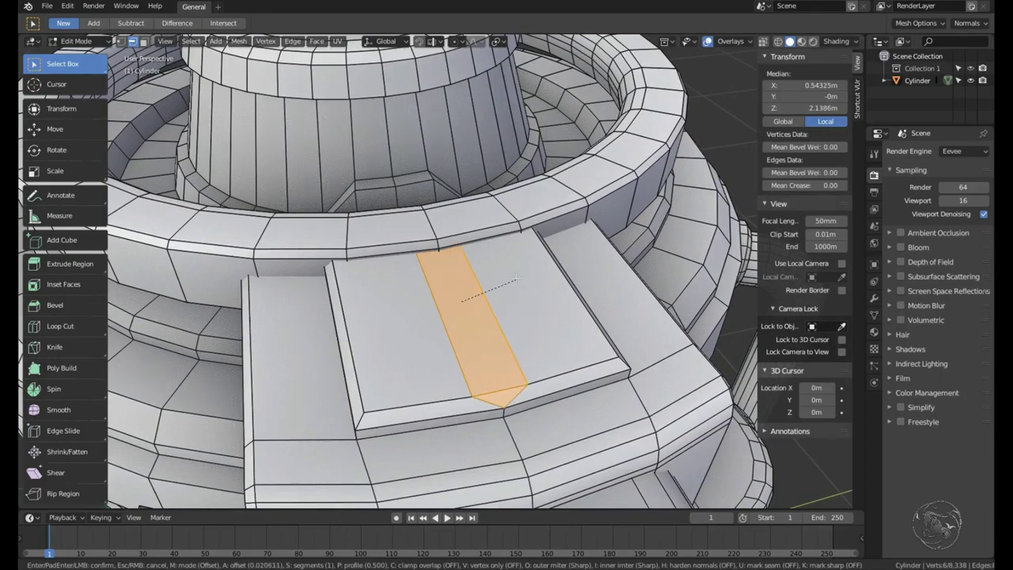
click(516, 279)
middle_drag(516, 279, 508, 282)
key(k)
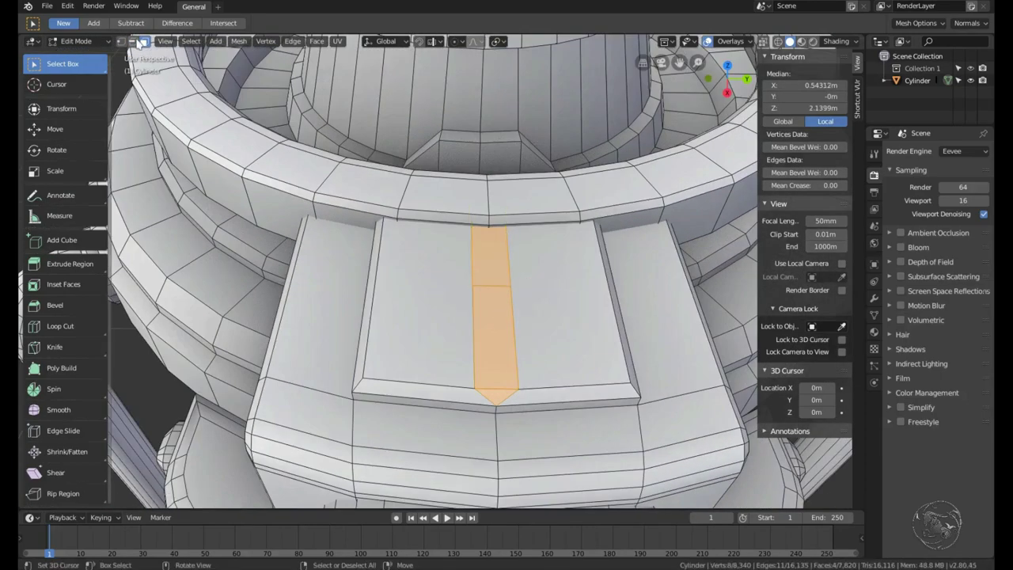
click(491, 287)
key(g)
key(g)
Raise the thin strip along its normal, taper its end along Y, bevel it, and Merge At First.
click(490, 372)
mouse_move(491, 372)
middle_down()
mouse_move(407, 290)
mouse_move(494, 311)
middle_up()
key(e)
click(406, 288)
key(ctrl+b)
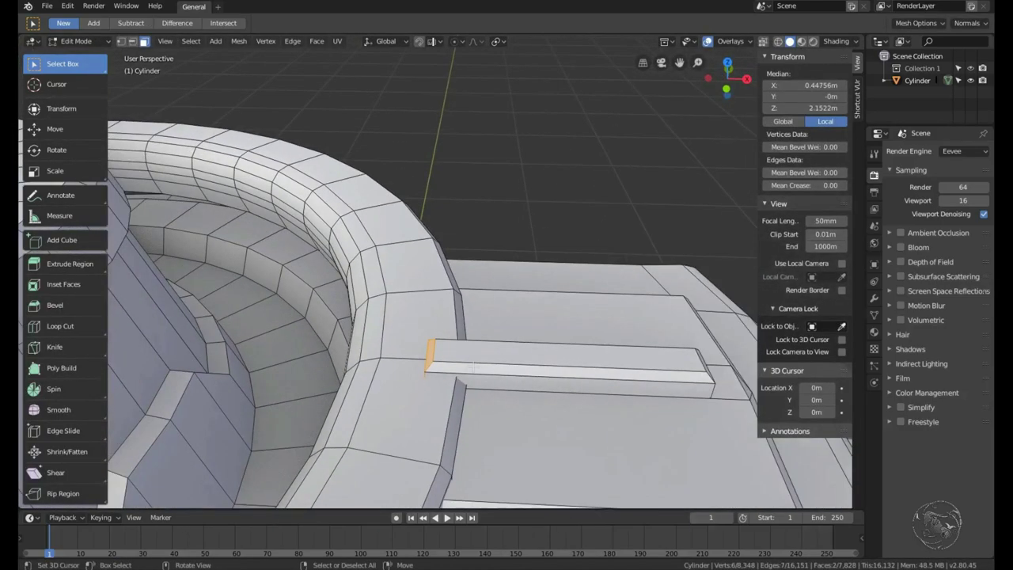
key(s)
key(y)
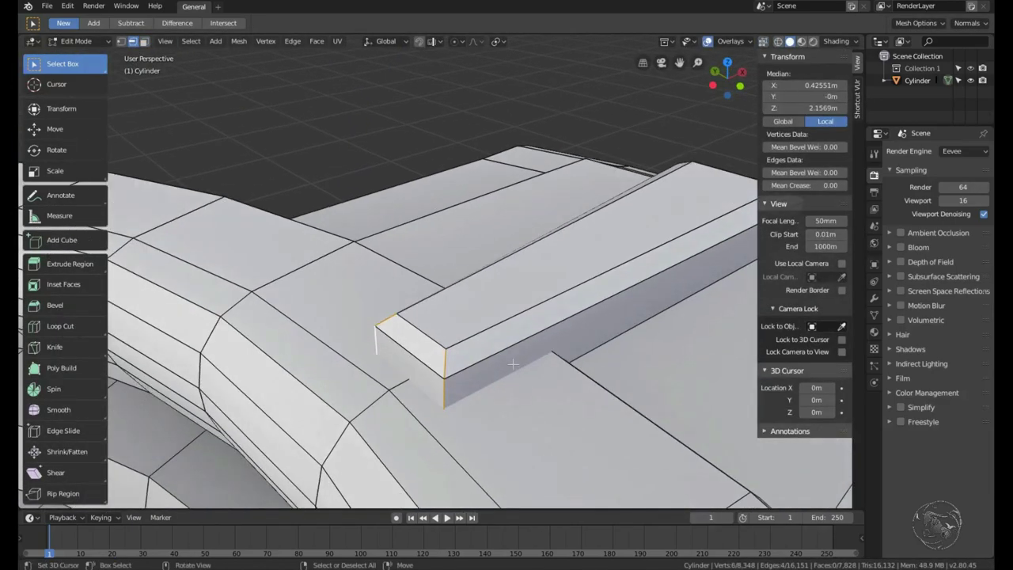
key(ctrl+b)
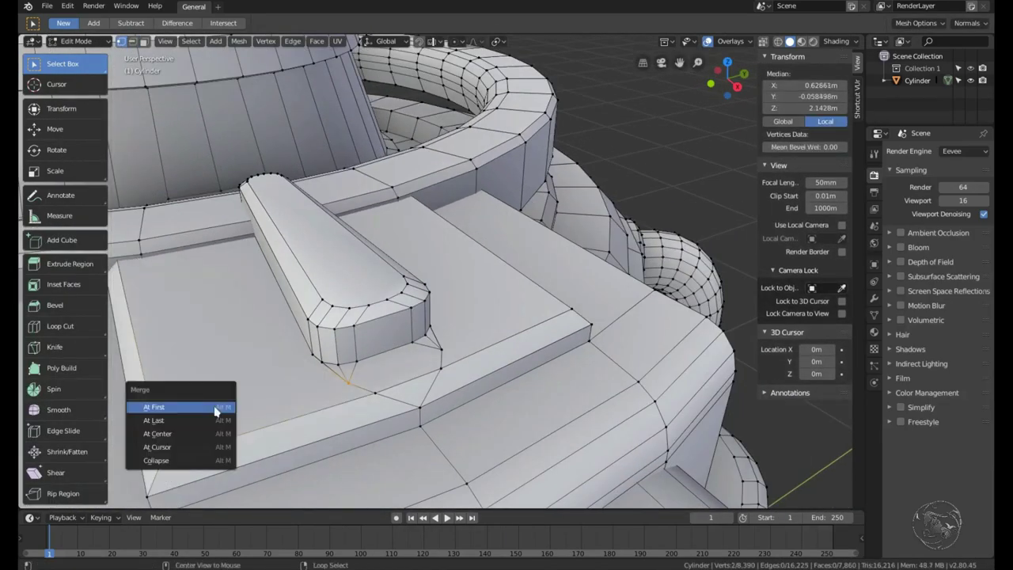
click(187, 445)
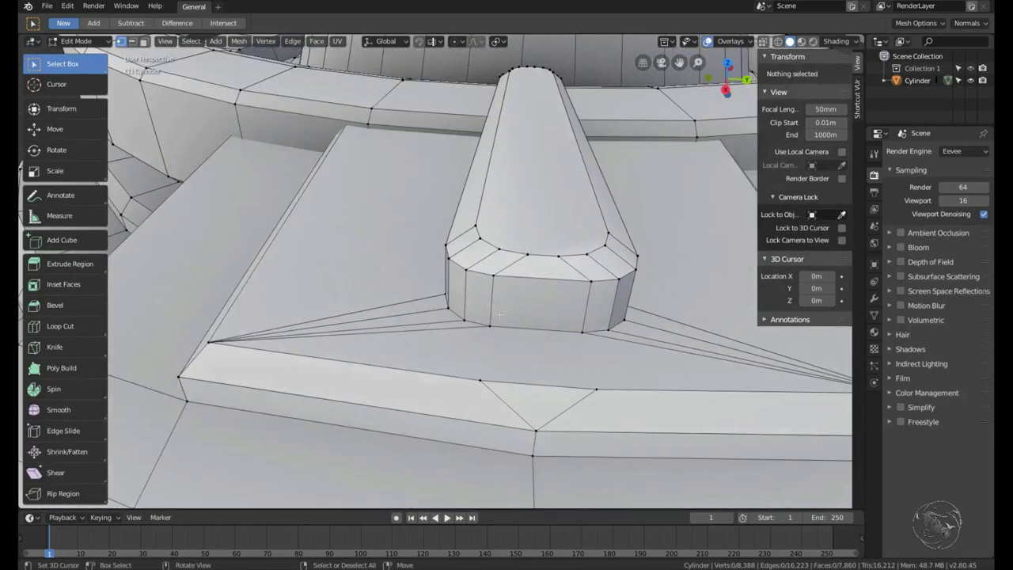
key(k)
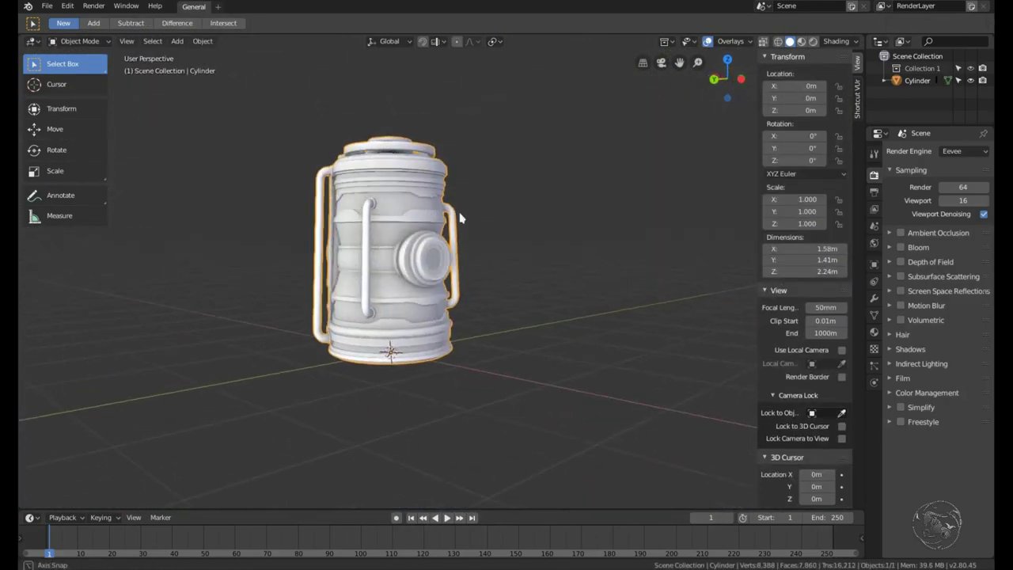
key(3)
click(443, 278)
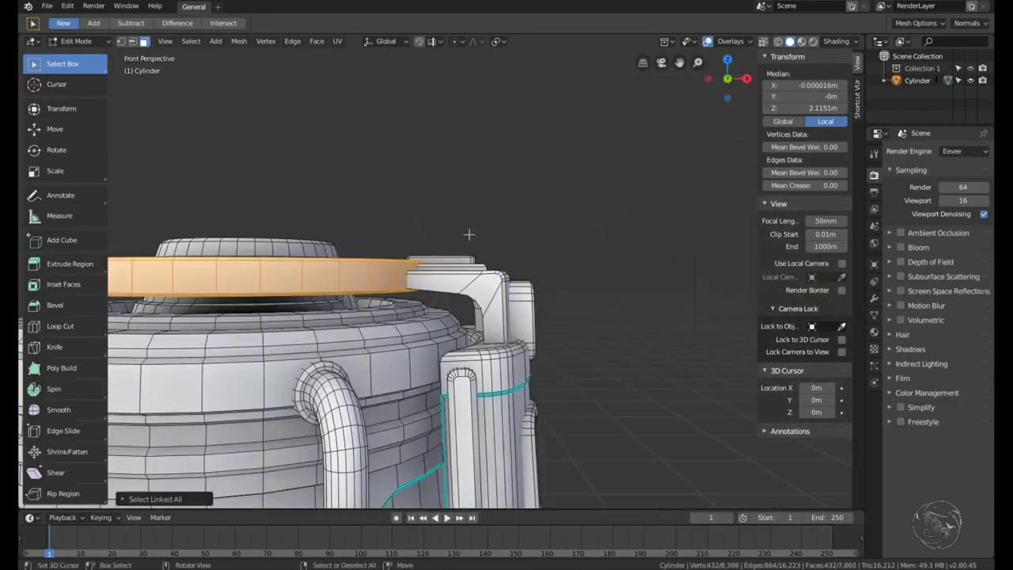
key(ctrl+KP_1)
key(alt+z)
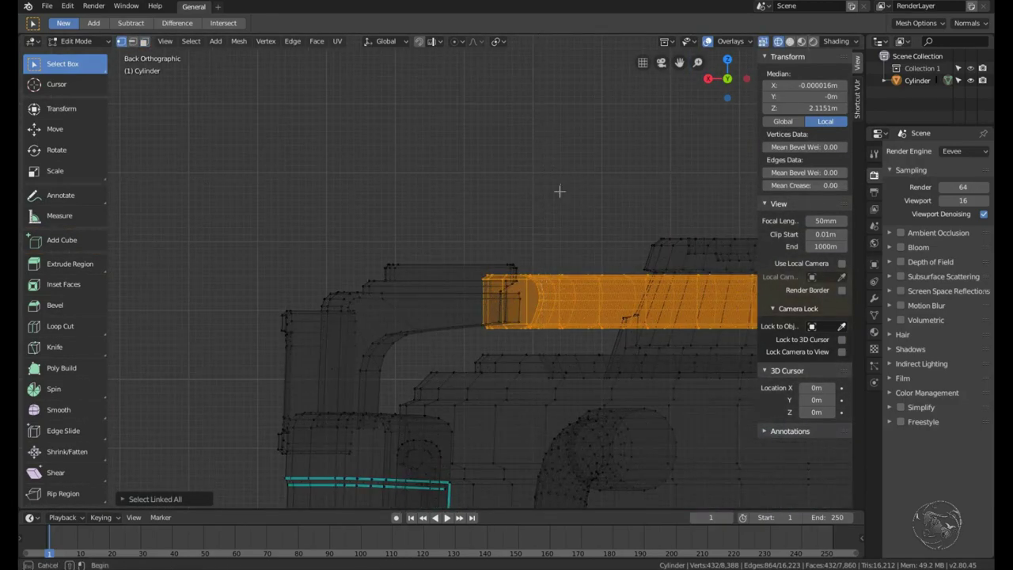
key(l)
click(317, 357)
middle_drag(317, 358, 411, 308)
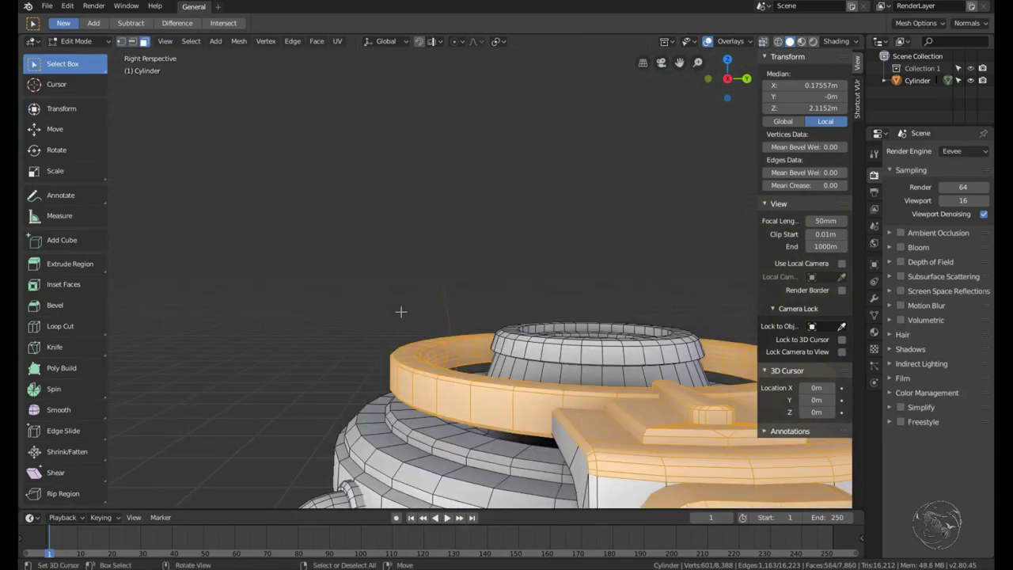
key(ctrl+KP_1)
key(alt+z)
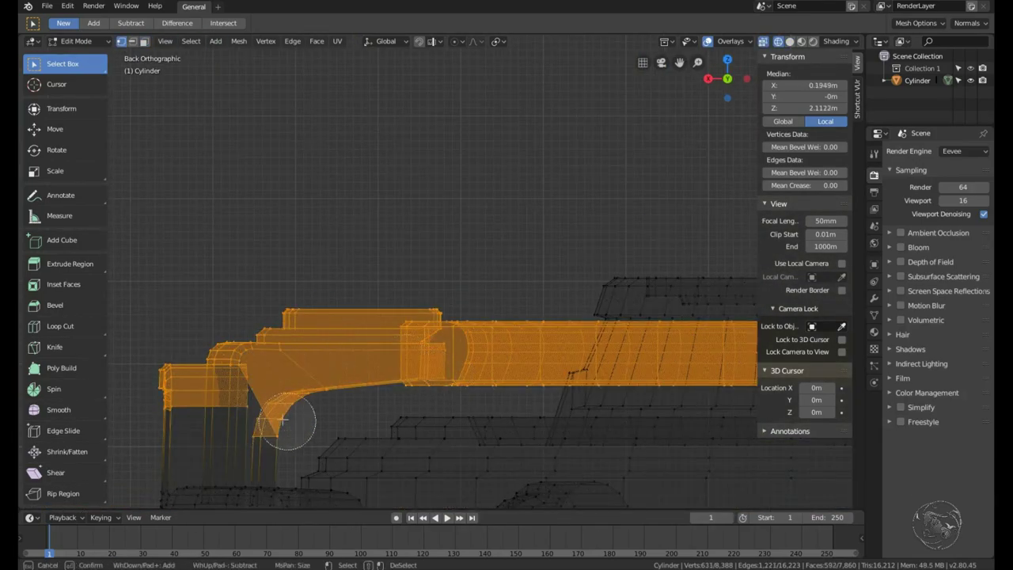
key(alt+z)
mouse_move(474, 324)
middle_down()
mouse_move(443, 300)
mouse_move(466, 293)
mouse_move(589, 333)
mouse_move(443, 262)
middle_up()
key(Tab)
key(Tab)
key(Tab)
key(Tab)
key(Tab)
Zoom out on the lantern, then scroll the ArtStation profile and open Gemini Light Craft in a new tab.
scroll(443, 261, down, 5)
scroll(428, 254, up, 2)
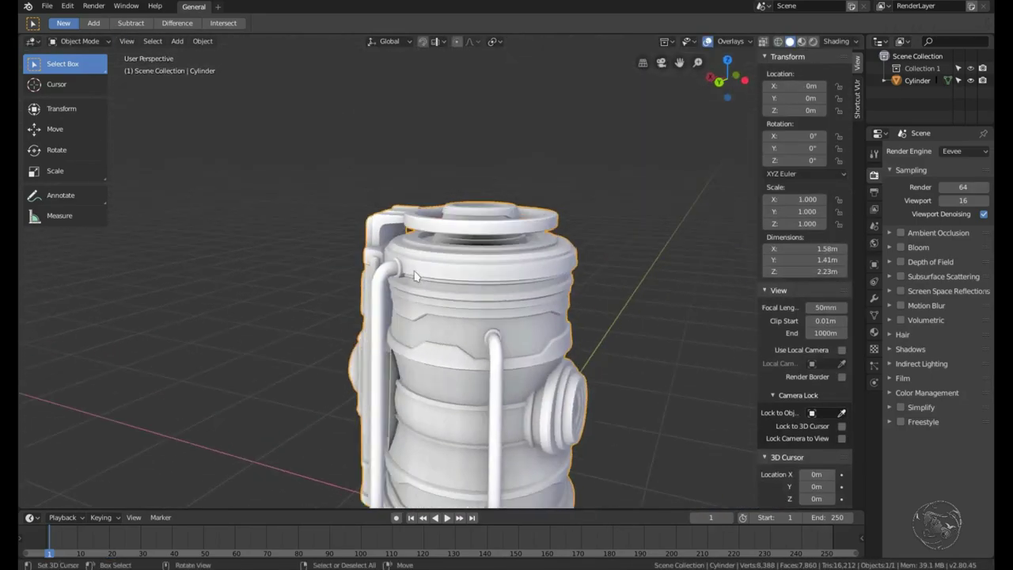
scroll(410, 240, down, 1)
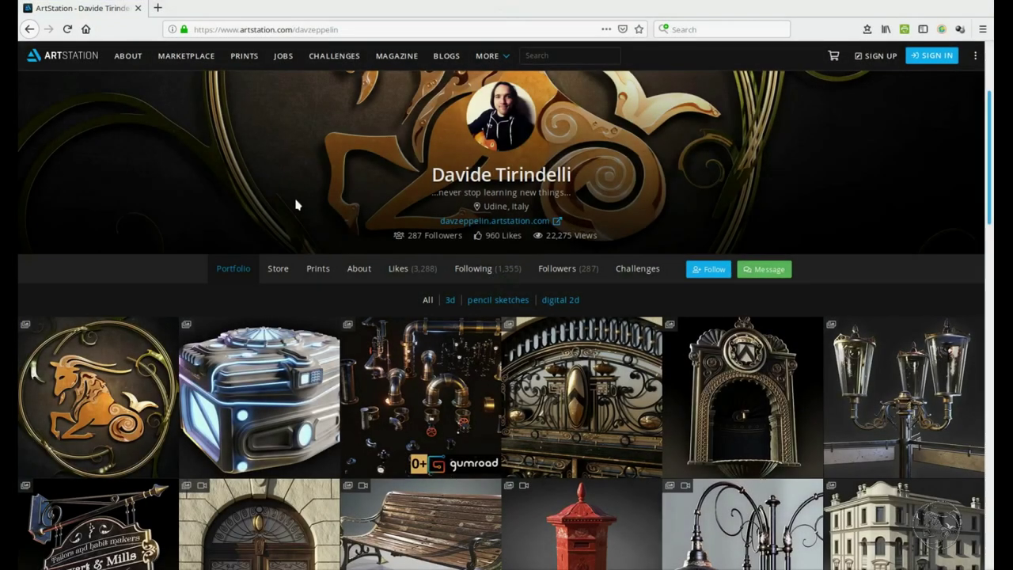
scroll(289, 190, down, 1)
scroll(285, 194, down, 2)
scroll(278, 199, down, 2)
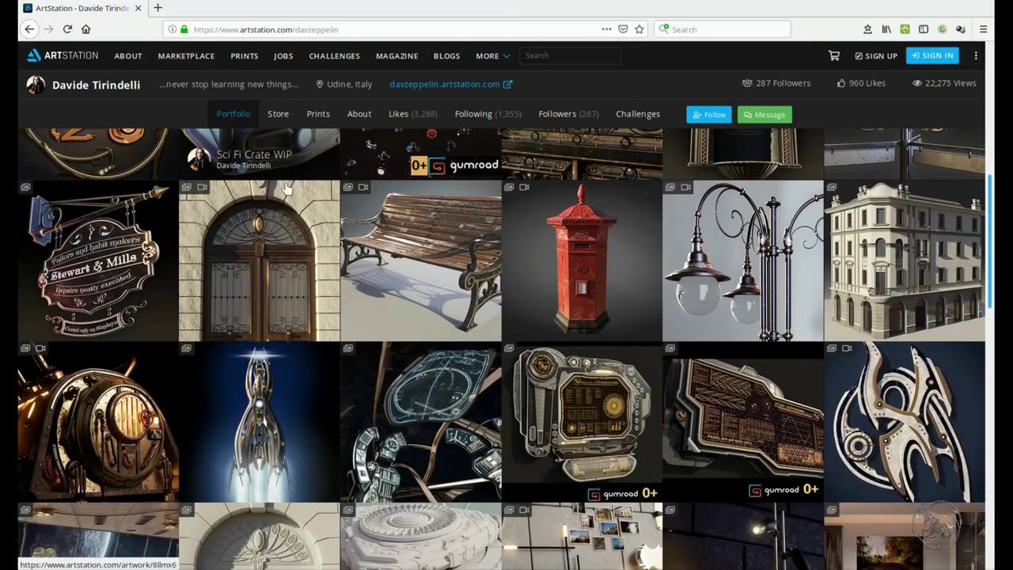
scroll(273, 204, down, 1)
middle_click(262, 357)
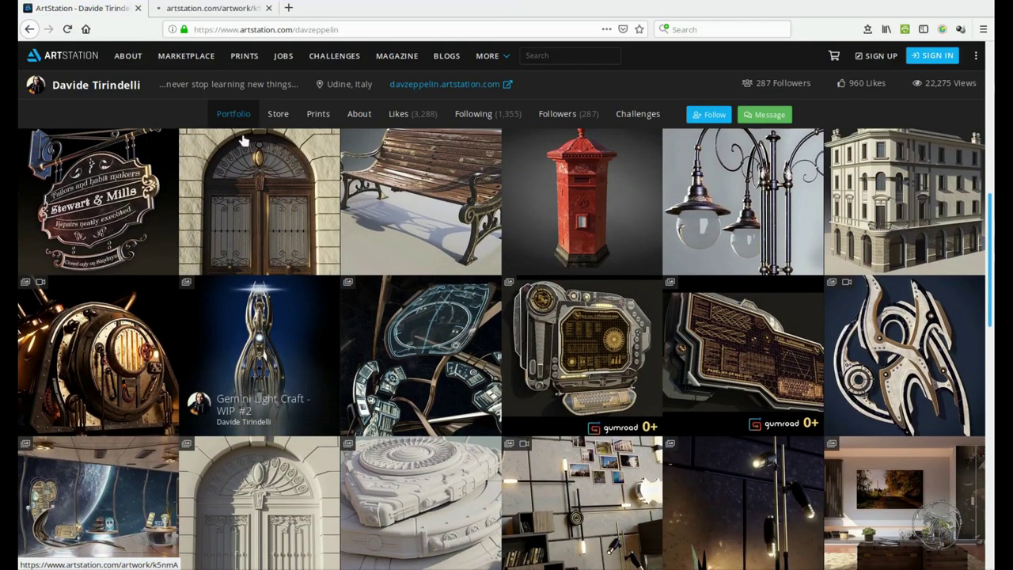
Switch to the Gemini Light Craft – WIP #2 tab, browse its spaceship renders and Blender screenshot, then return to the top.
click(225, 17)
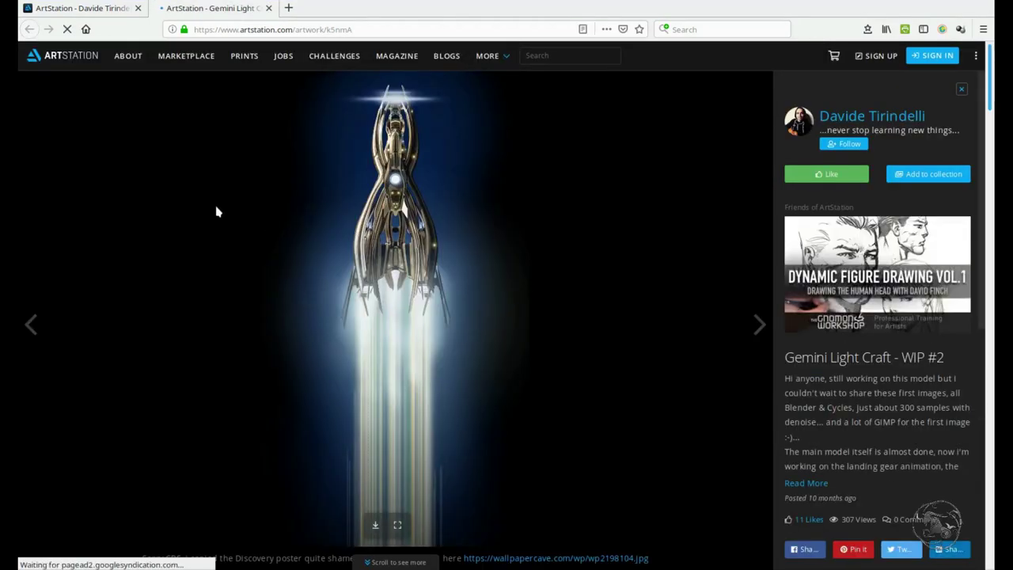
scroll(204, 233, down, 3)
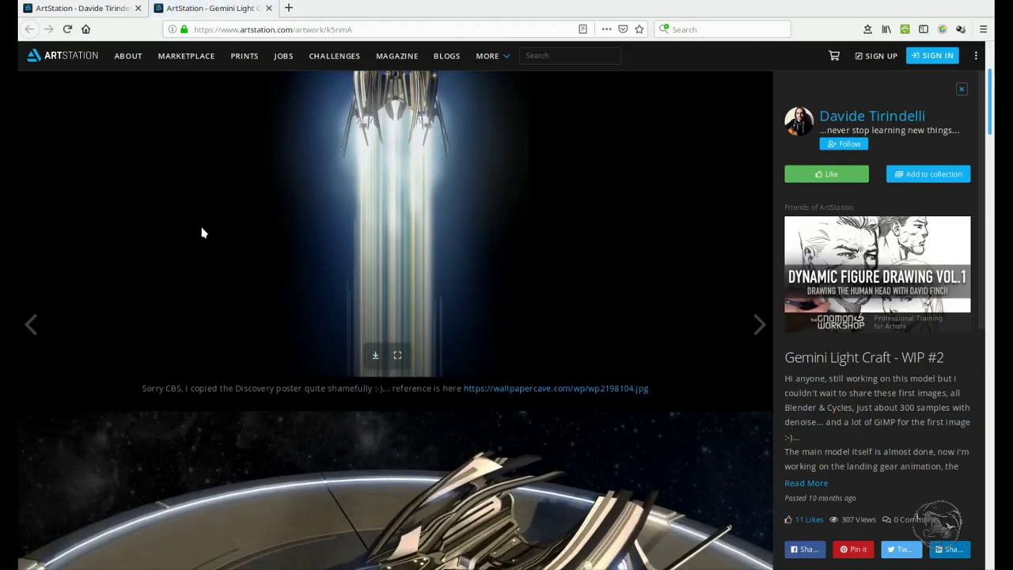
scroll(203, 231, down, 4)
scroll(201, 227, down, 3)
scroll(201, 227, down, 3)
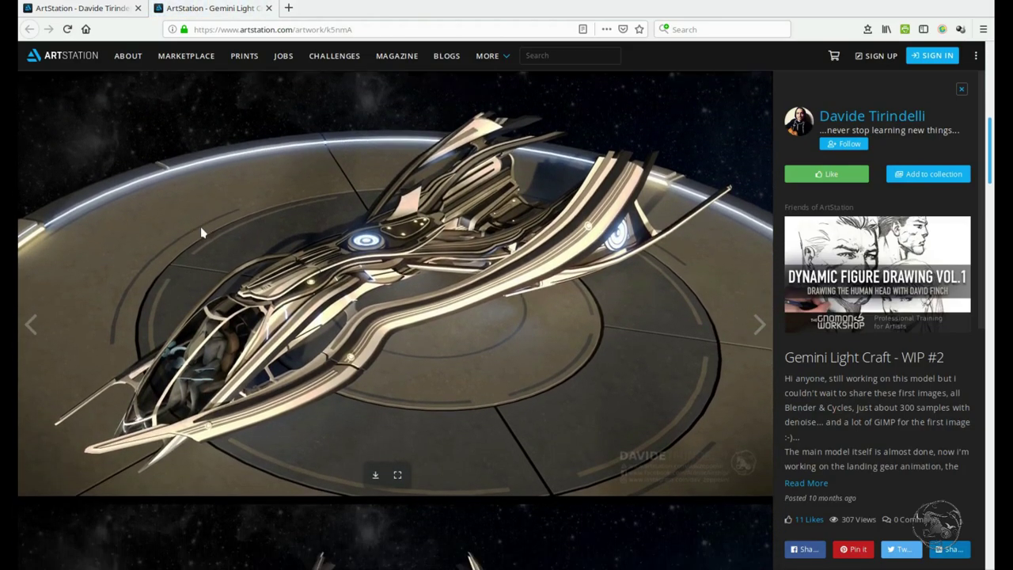
scroll(201, 228, down, 3)
scroll(201, 228, down, 2)
scroll(201, 230, down, 2)
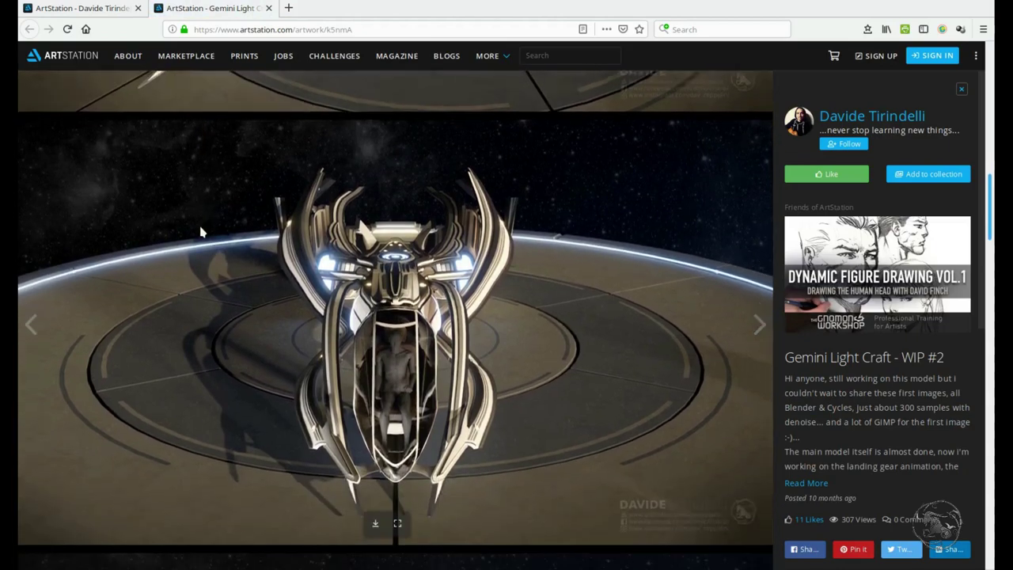
scroll(201, 231, down, 1)
scroll(199, 233, down, 2)
scroll(200, 232, down, 3)
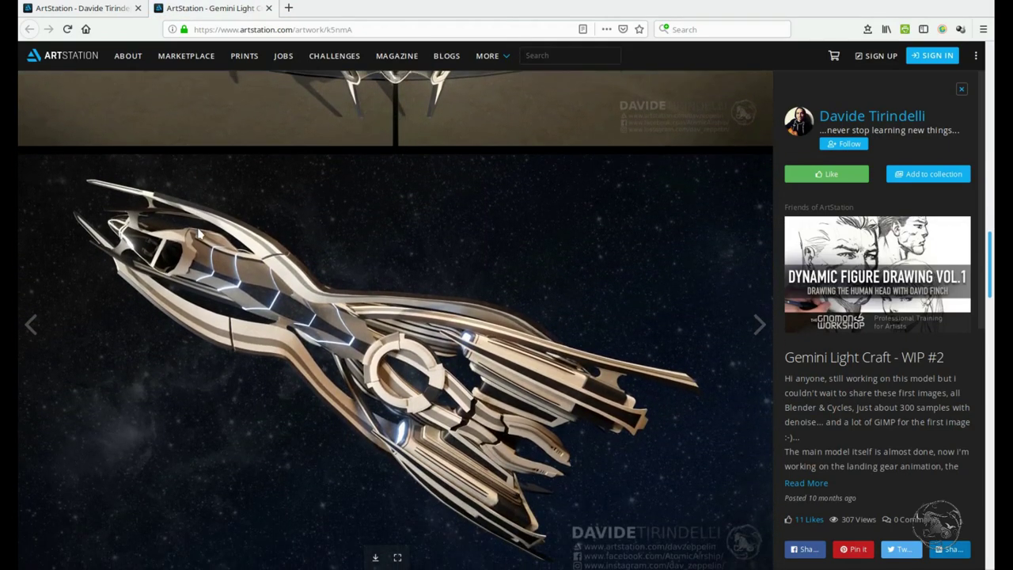
scroll(372, 338, down, 2)
scroll(892, 334, down, 2)
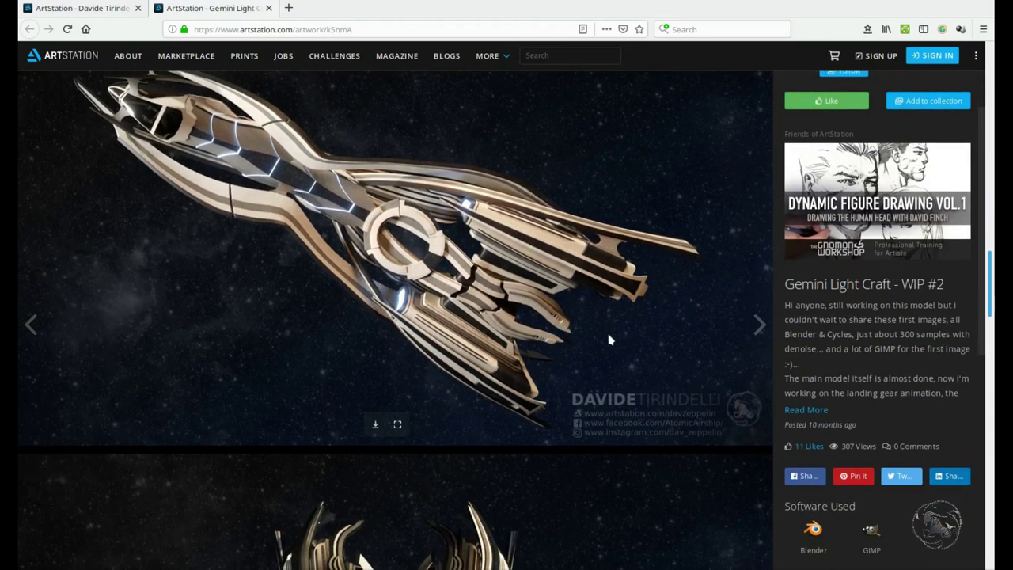
scroll(610, 340, down, 2)
scroll(624, 341, down, 2)
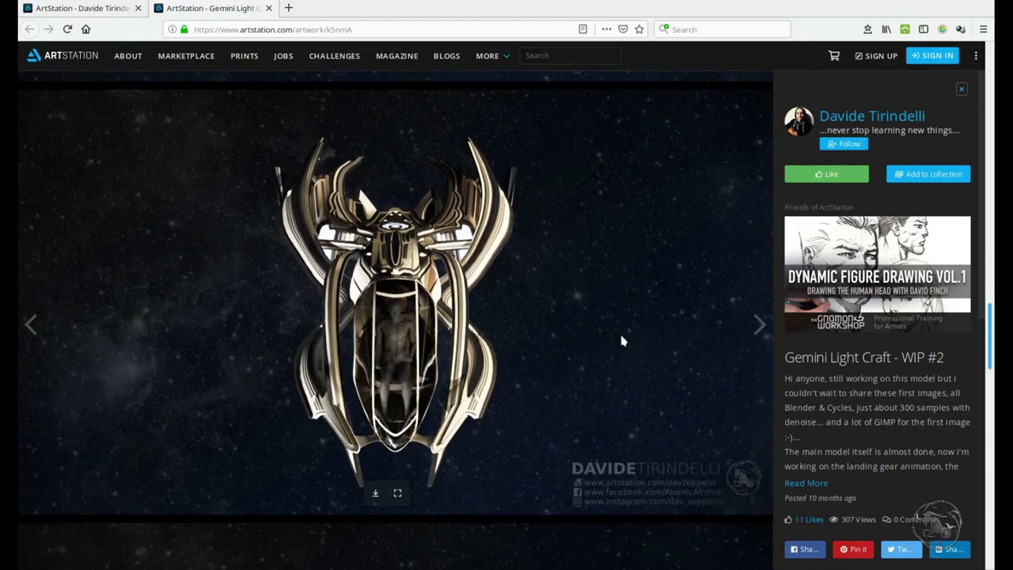
scroll(621, 341, down, 2)
scroll(621, 341, down, 2)
scroll(620, 340, down, 2)
scroll(619, 339, down, 1)
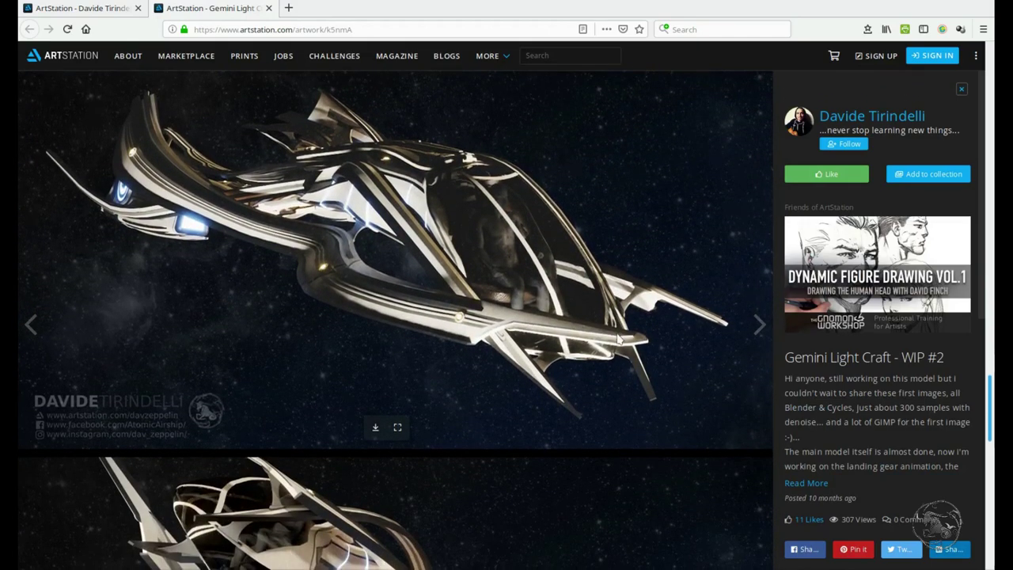
scroll(619, 339, down, 2)
scroll(619, 340, down, 3)
scroll(619, 340, down, 1)
scroll(619, 341, down, 1)
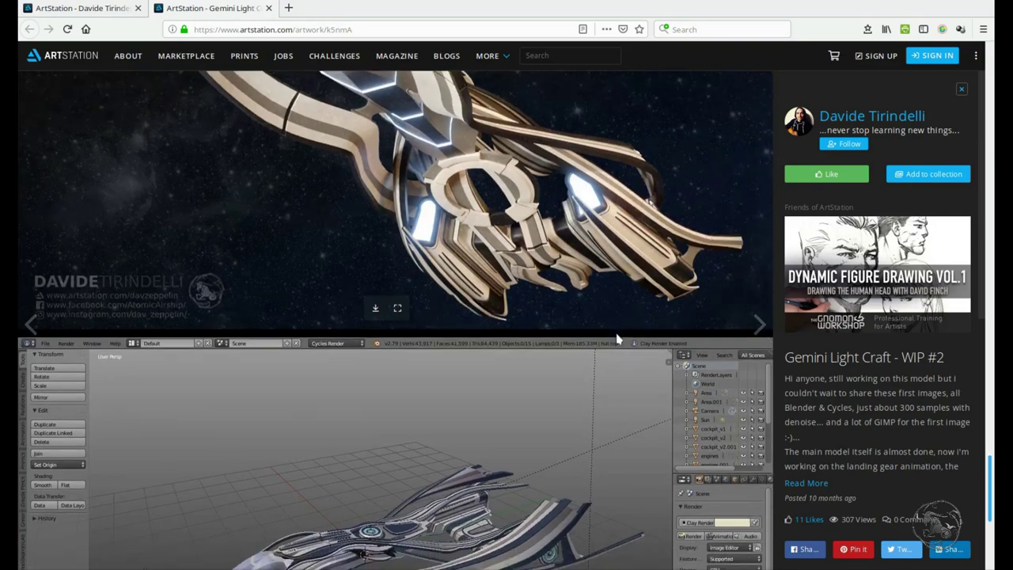
scroll(619, 341, down, 2)
scroll(614, 339, down, 2)
scroll(610, 338, up, 2)
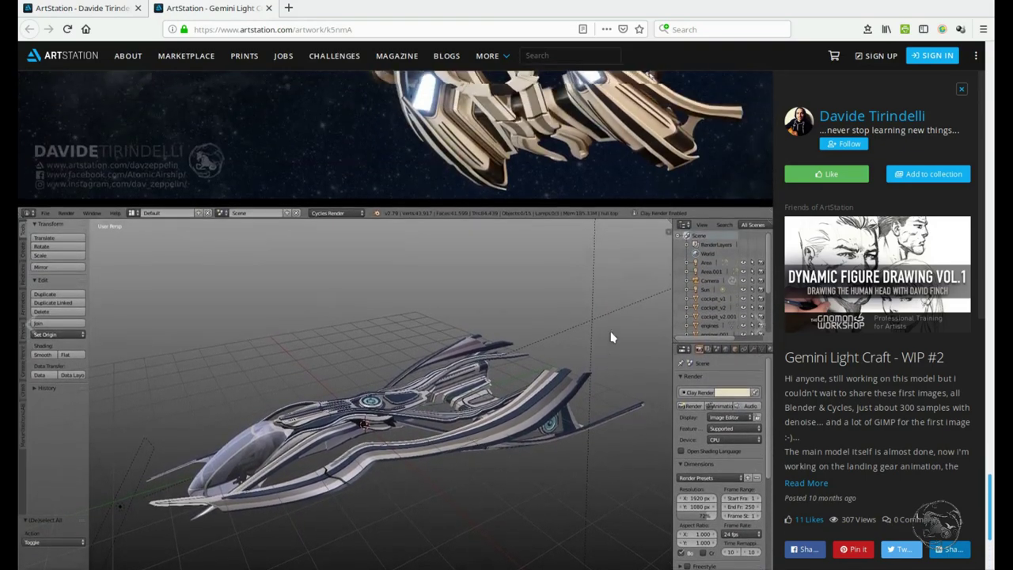
scroll(610, 338, up, 2)
scroll(611, 338, up, 1)
scroll(610, 337, up, 2)
scroll(611, 338, up, 2)
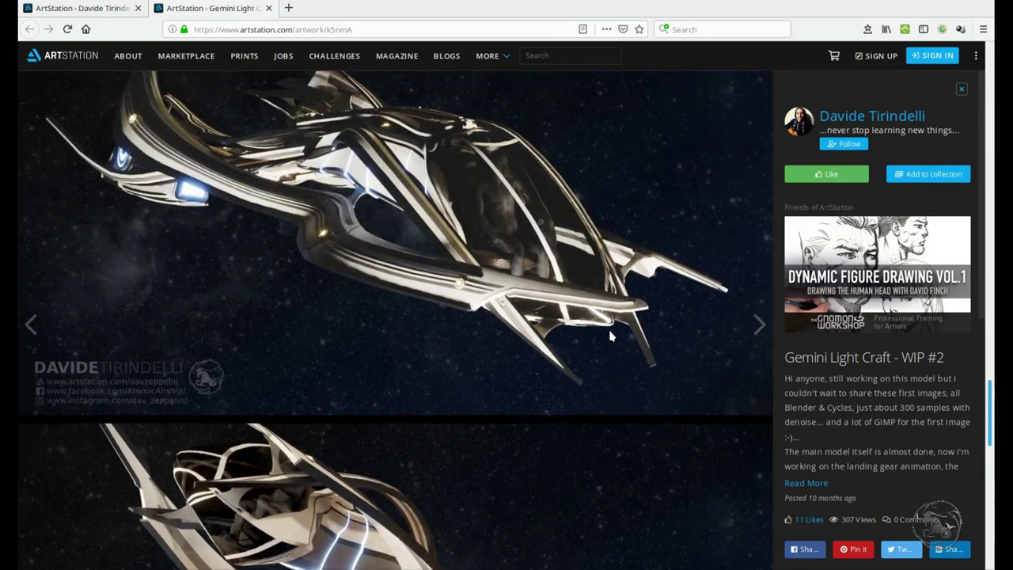
scroll(610, 337, up, 3)
scroll(611, 337, up, 2)
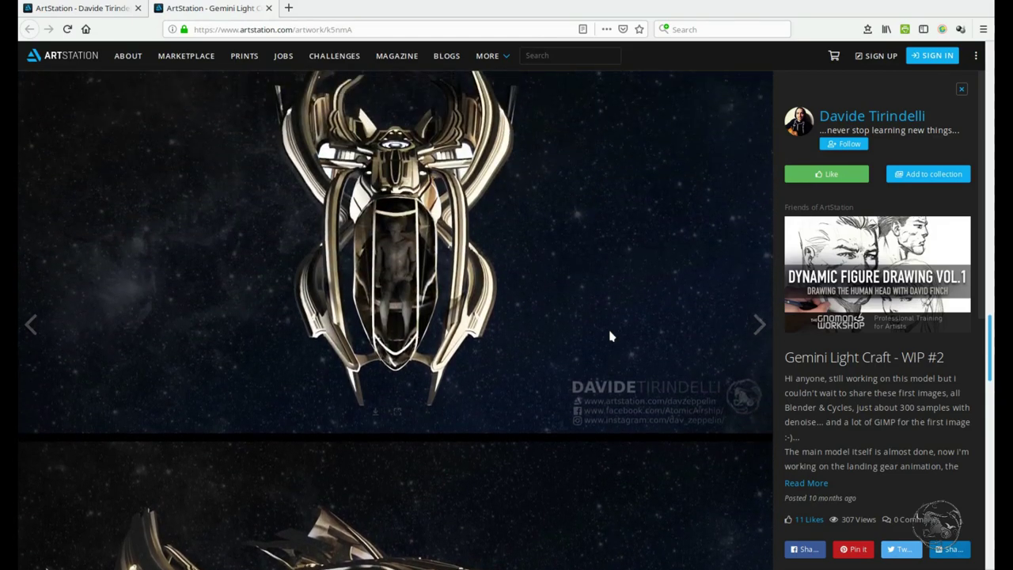
scroll(611, 337, up, 2)
scroll(610, 338, up, 1)
scroll(610, 337, up, 2)
scroll(610, 338, up, 2)
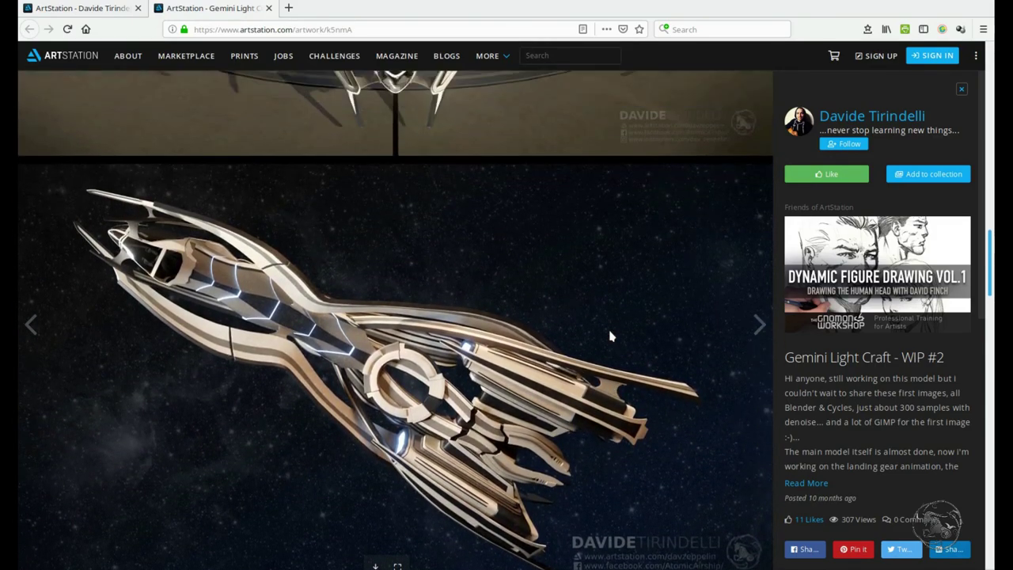
scroll(610, 337, up, 2)
scroll(610, 338, up, 2)
scroll(610, 338, up, 2)
scroll(610, 337, up, 1)
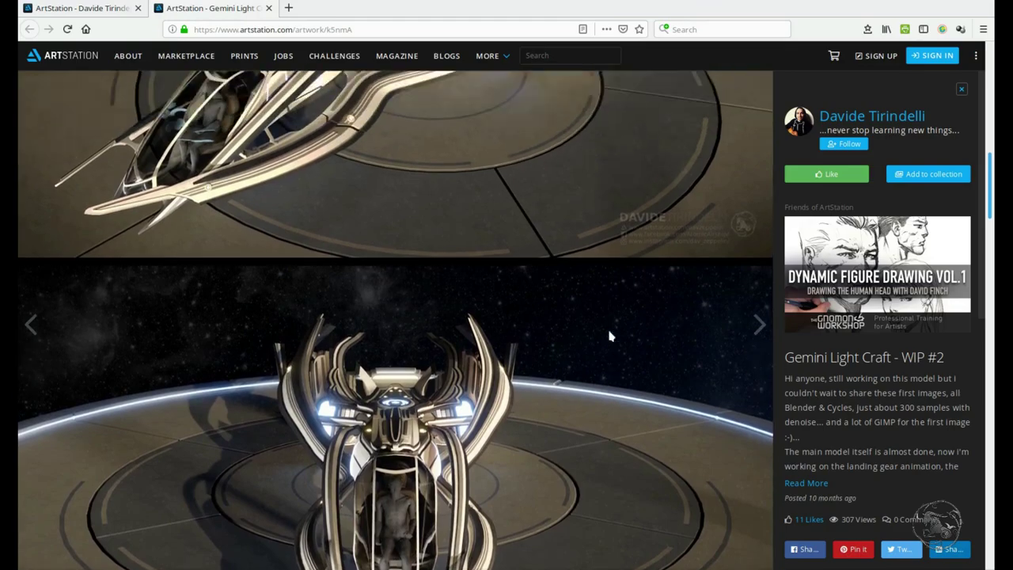
scroll(611, 337, up, 2)
scroll(611, 338, up, 2)
scroll(610, 337, up, 2)
scroll(610, 337, up, 2)
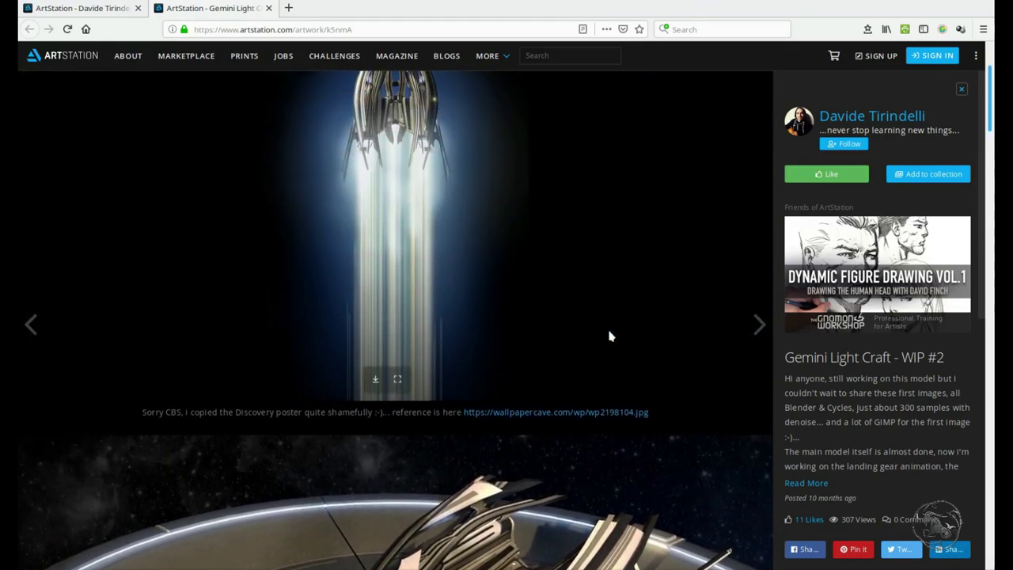
scroll(611, 337, up, 2)
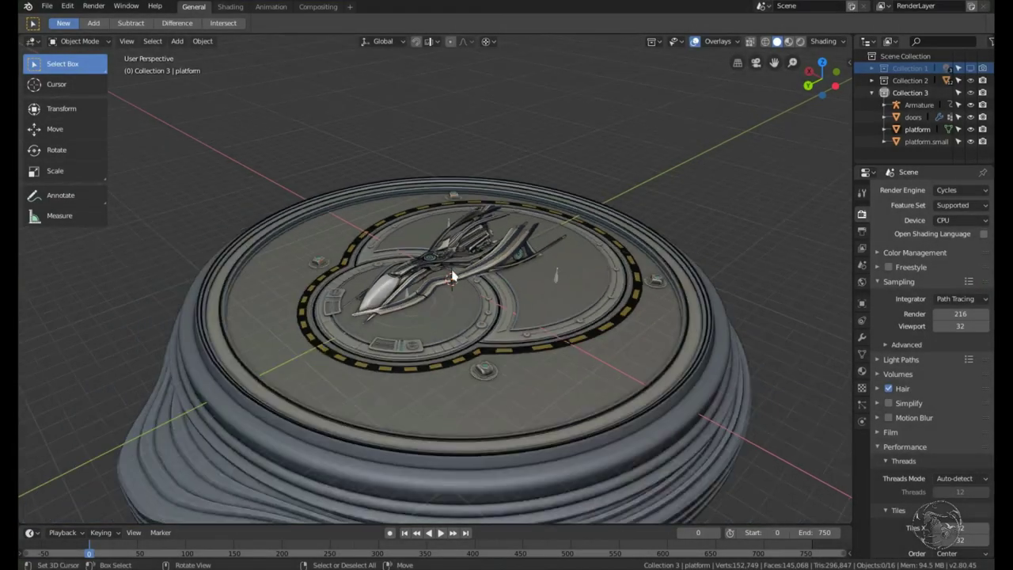
Orbit and zoom around the hazard-striped platform to reveal the cylindrical tower and the ship's side.
middle_drag(452, 277, 517, 229)
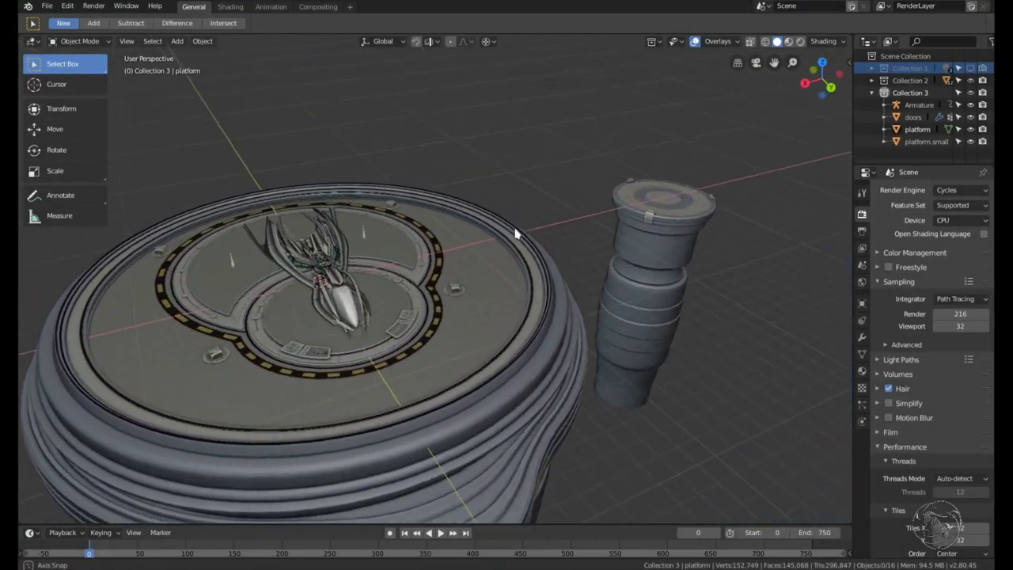
scroll(485, 279, up, 2)
mouse_move(485, 279)
middle_down()
mouse_move(481, 290)
mouse_move(558, 282)
mouse_move(356, 287)
mouse_move(412, 289)
mouse_move(436, 256)
mouse_move(382, 271)
mouse_move(520, 283)
mouse_move(502, 293)
mouse_move(526, 295)
middle_up()
Switch the viewport to Rendered shading, orbit closer to the platform, and set Device to GPU Compute.
key(z)
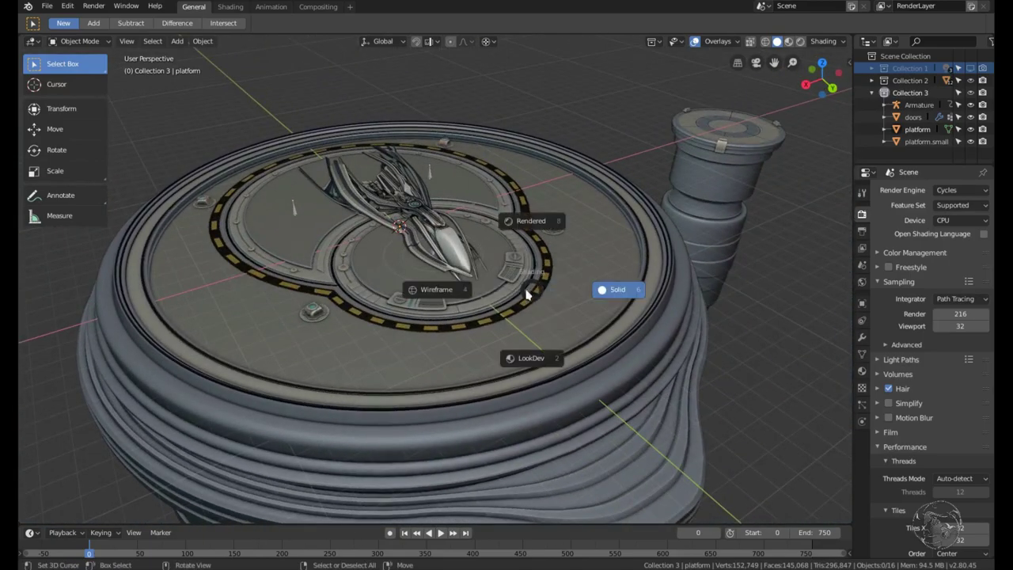
click(536, 230)
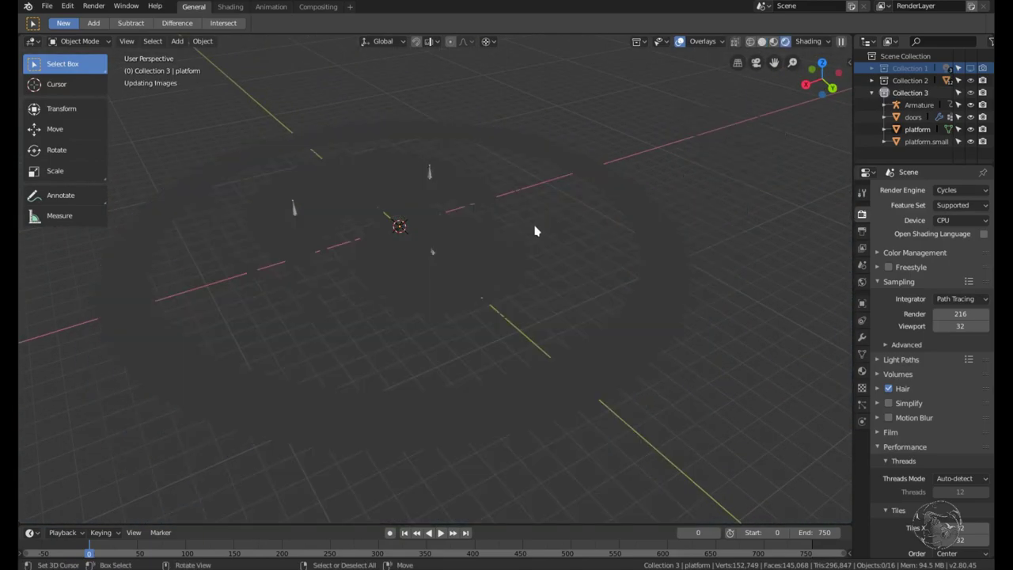
middle_drag(536, 230, 506, 236)
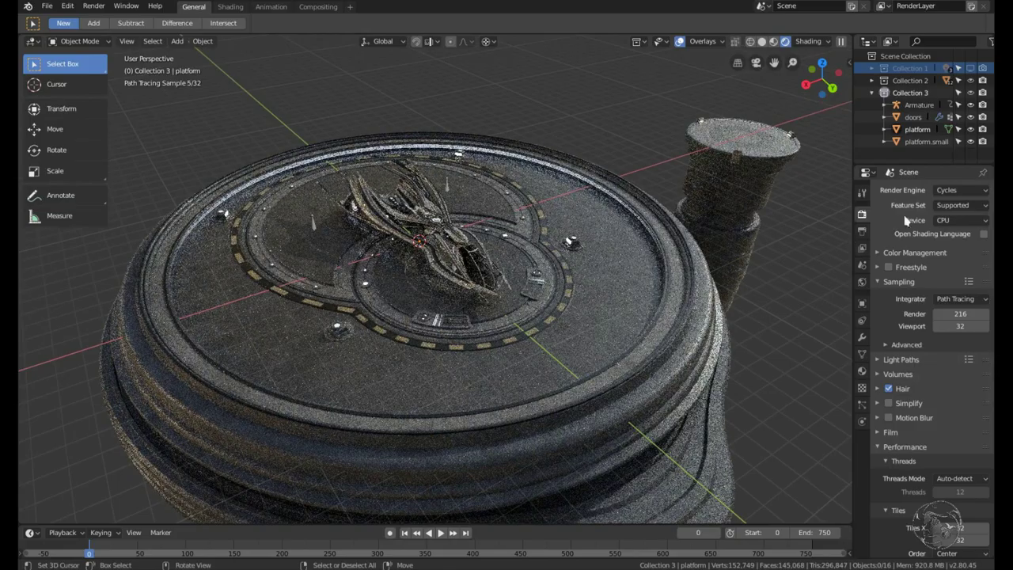
mouse_move(854, 228)
middle_down()
mouse_move(547, 244)
mouse_move(713, 229)
middle_up()
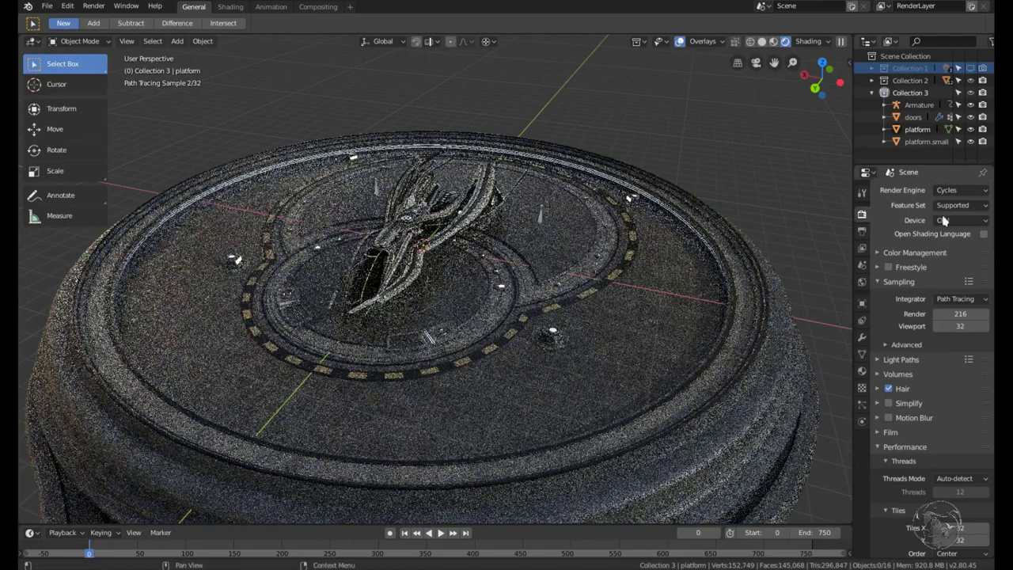
click(944, 221)
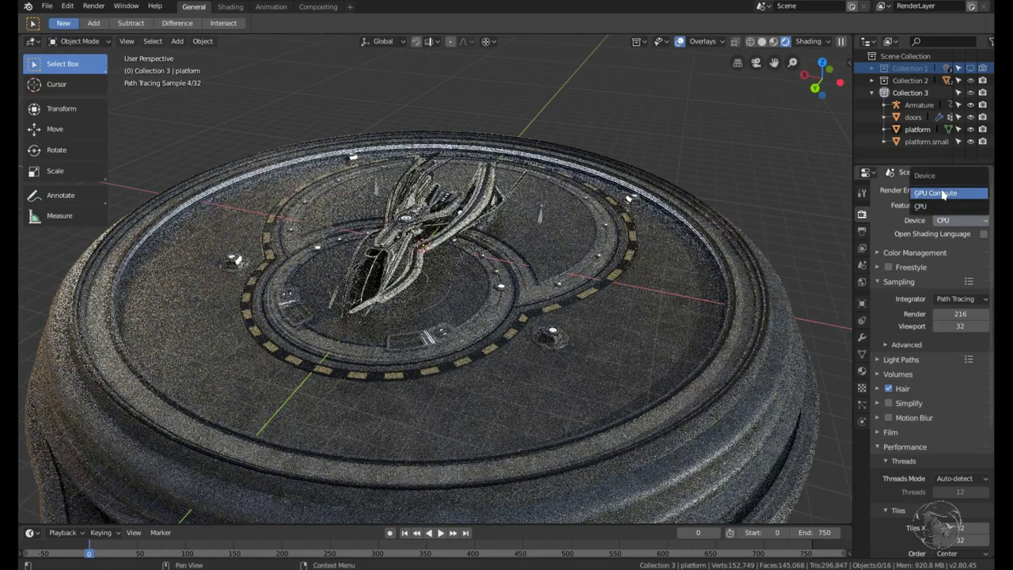
click(943, 194)
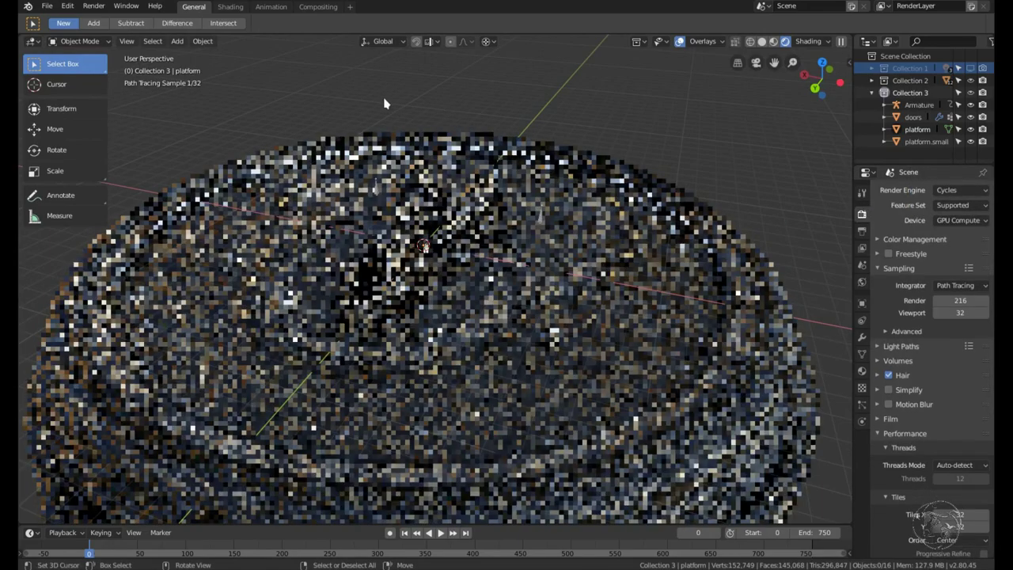